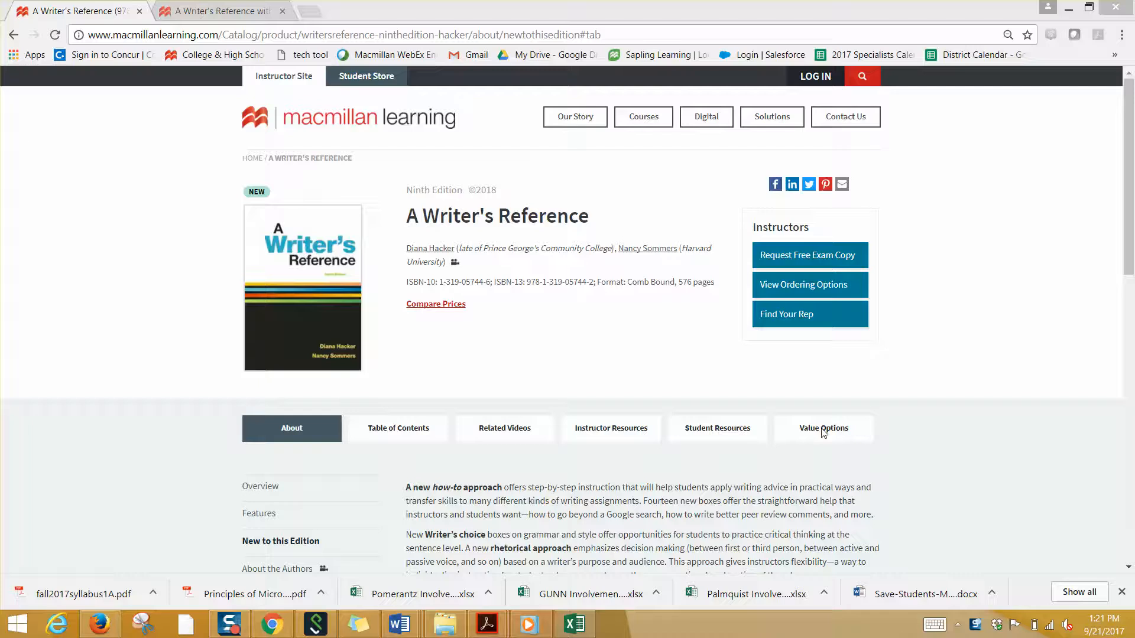
Review the New to this Edition section of A Writer's Reference, highlighting the passage about common student writing questions.
{"action": "scroll", "coordinate": [874, 519], "scroll_direction": "down", "scroll_amount": 2}
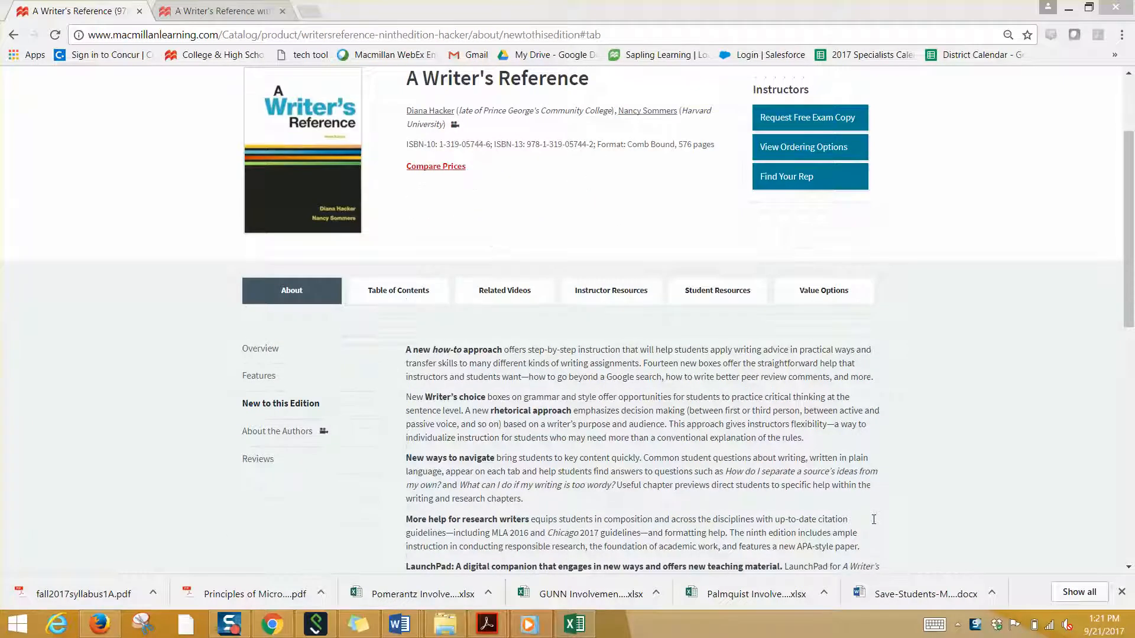
{"action": "scroll", "coordinate": [874, 519], "scroll_direction": "down", "scroll_amount": 1}
{"action": "scroll", "coordinate": [874, 519], "scroll_direction": "down", "scroll_amount": 1}
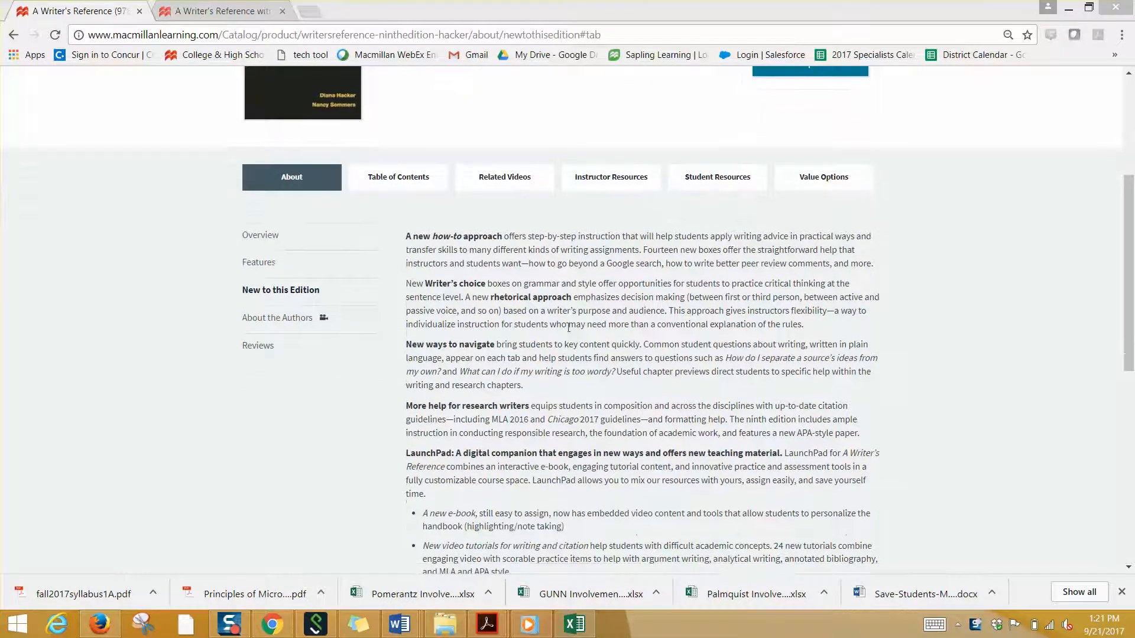
{"action": "scroll", "coordinate": [440, 278], "scroll_direction": "down", "scroll_amount": 1}
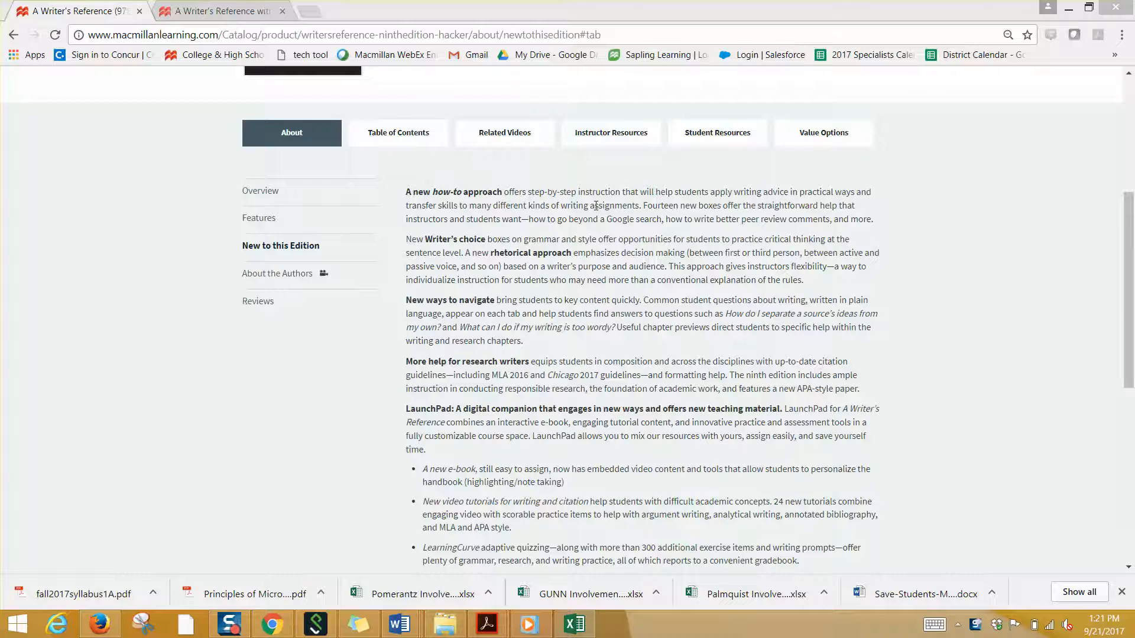
{"action": "scroll", "coordinate": [596, 205], "scroll_direction": "down", "scroll_amount": 2}
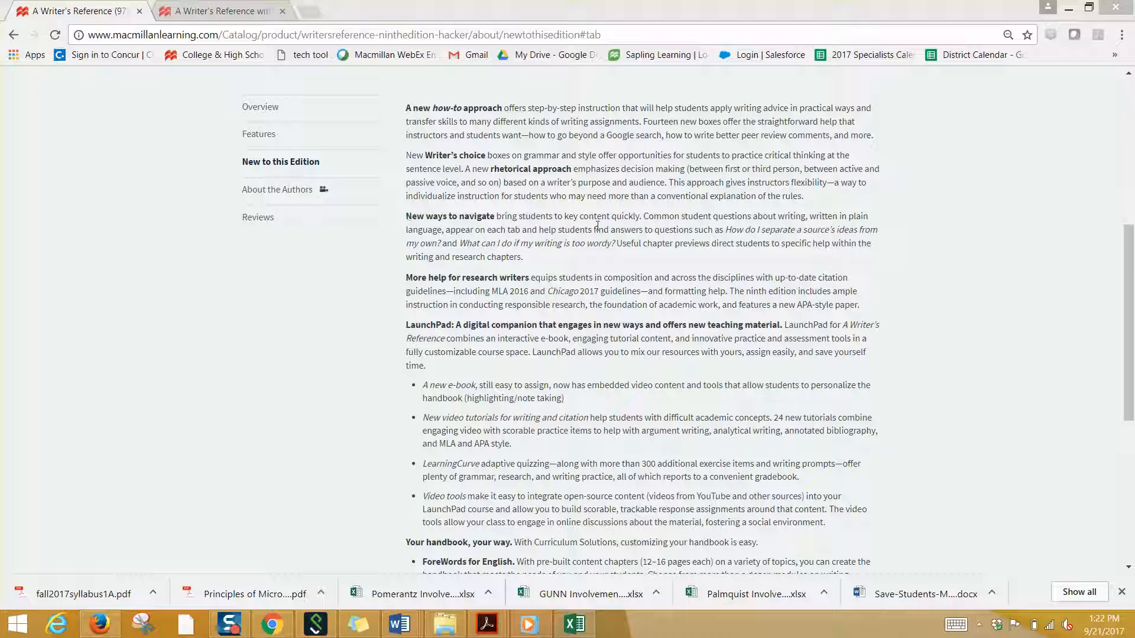
{"action": "left_click_drag", "start_coordinate": [646, 216], "coordinate": [658, 242]}
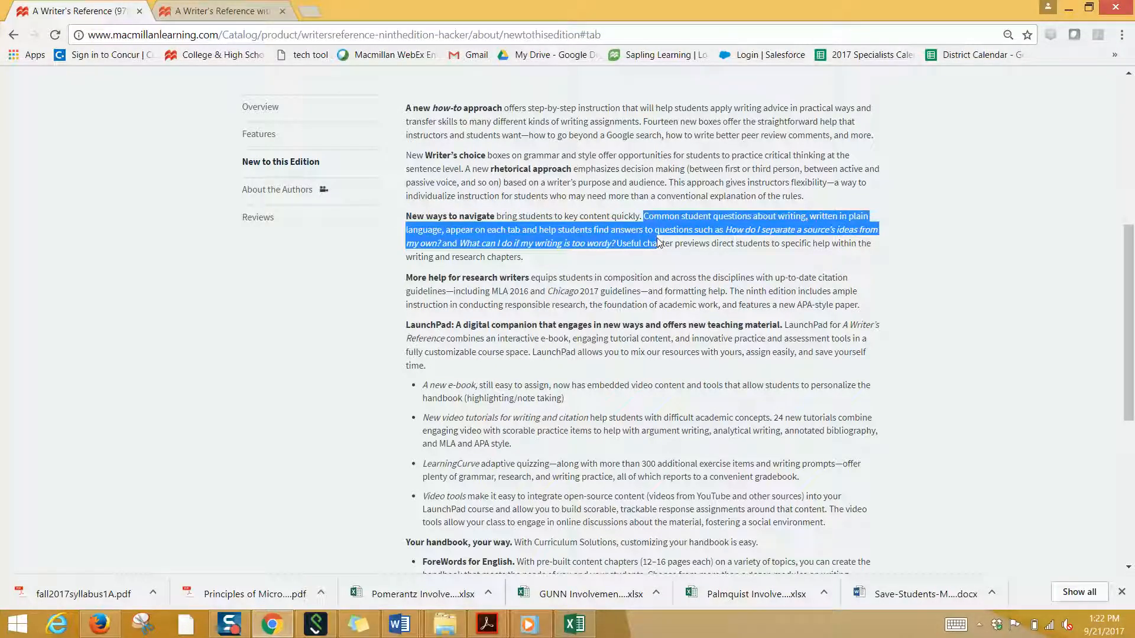
{"action": "left_click_drag", "start_coordinate": [658, 243], "coordinate": [455, 249]}
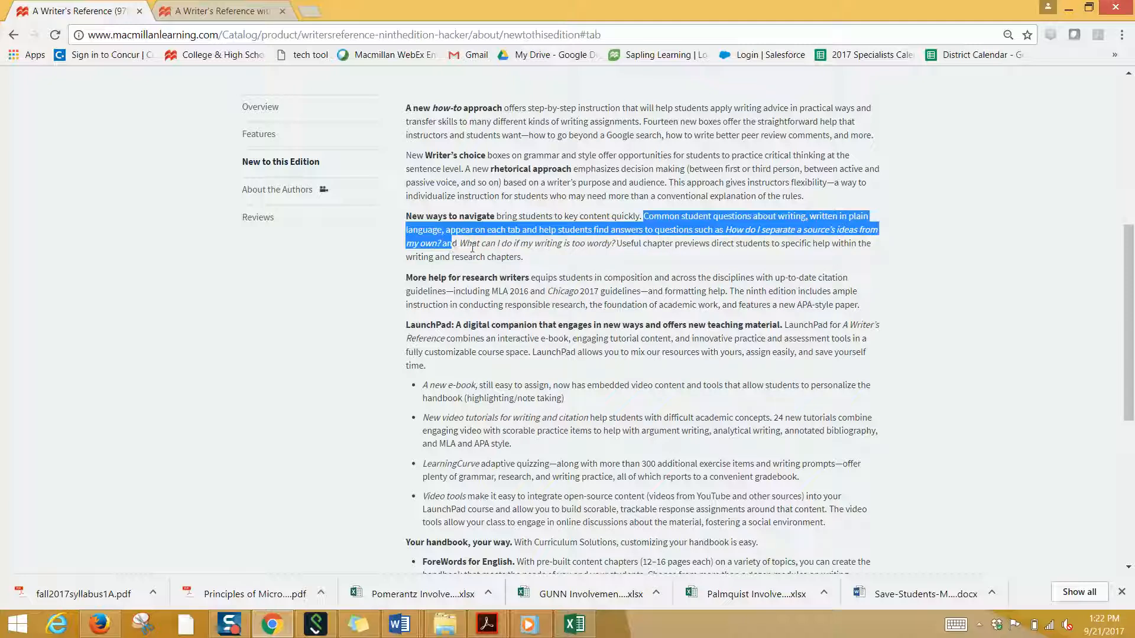
{"action": "left_click", "coordinate": [620, 256]}
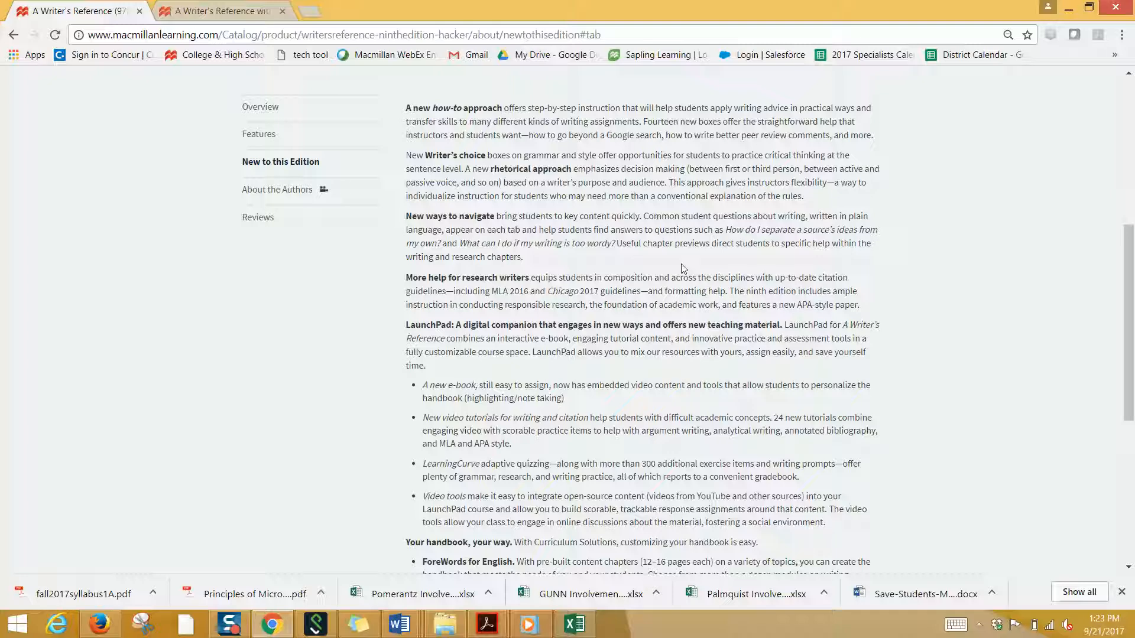
Open the ninth edition's Features section and highlight the Writing Guides passage and the available handbook versions.
{"action": "left_click", "coordinate": [249, 135]}
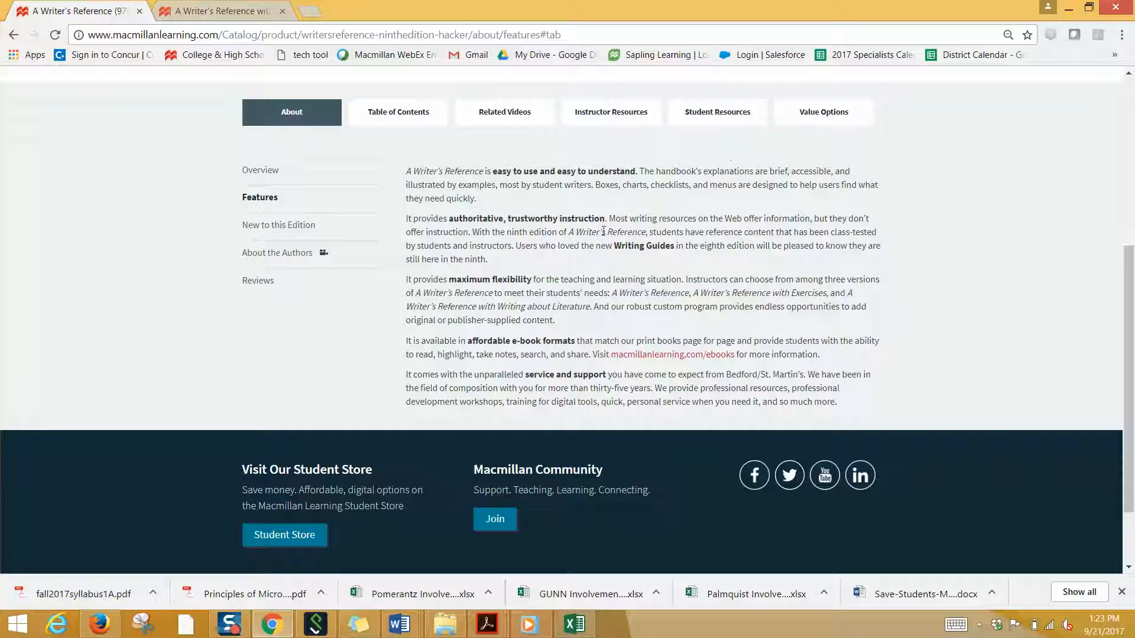
{"action": "left_click_drag", "start_coordinate": [613, 244], "coordinate": [686, 254]}
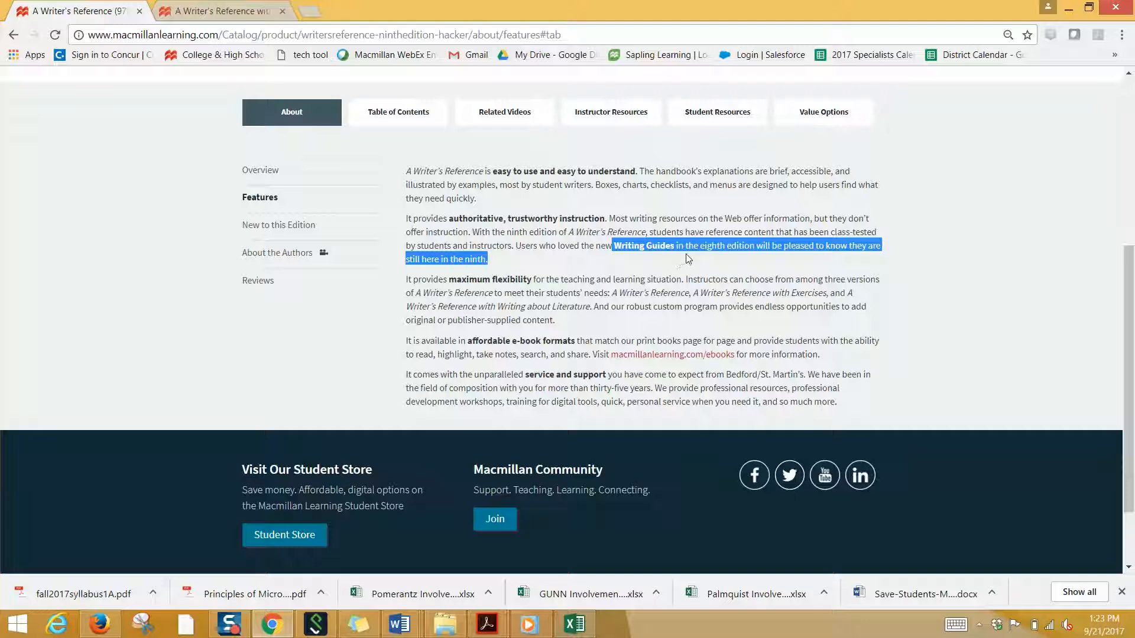
{"action": "left_click", "coordinate": [655, 266]}
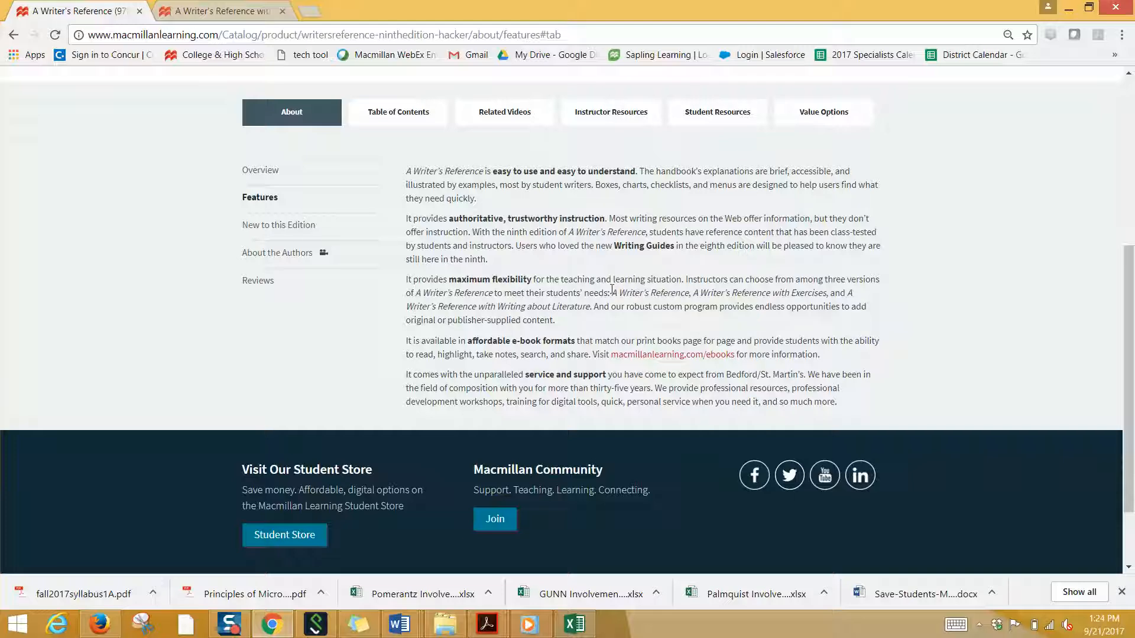
{"action": "left_click_drag", "start_coordinate": [612, 289], "coordinate": [621, 320]}
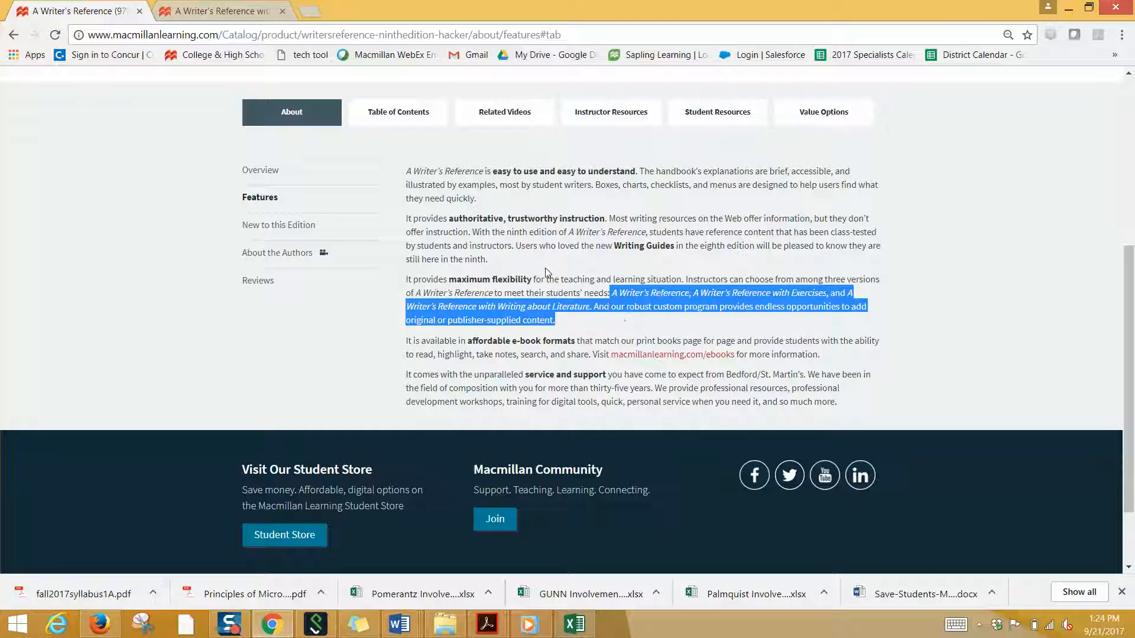
{"action": "left_click", "coordinate": [566, 273]}
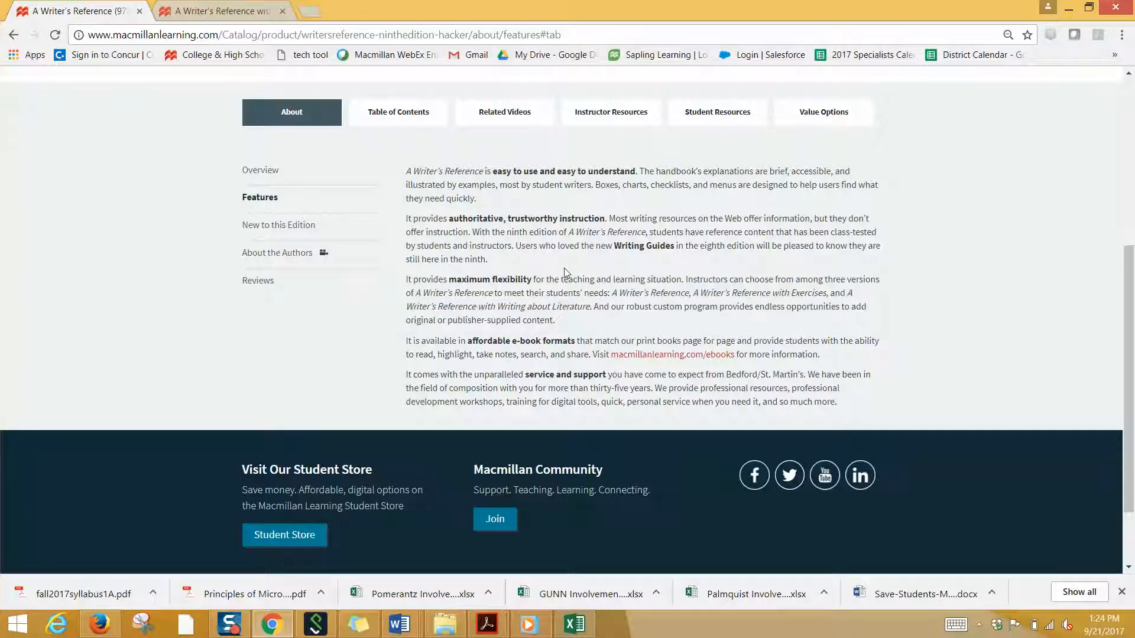
Switch to the catalog page for A Writer's Reference with 2016 MLA Update and go to its LaunchPad.
{"action": "scroll", "coordinate": [566, 273], "scroll_direction": "up", "scroll_amount": 3}
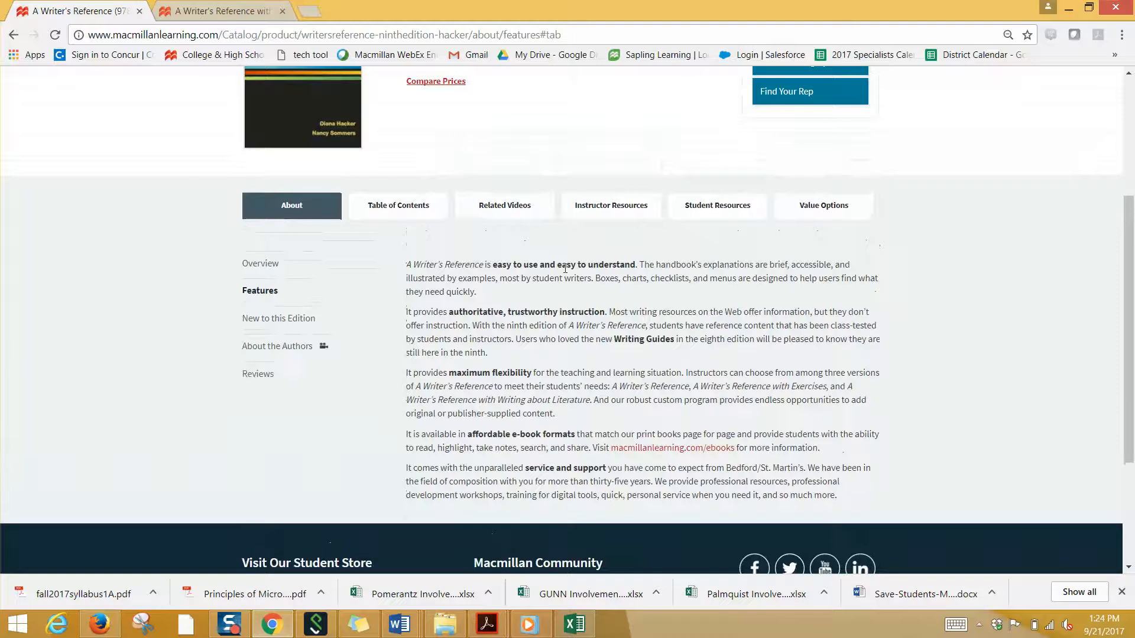
{"action": "scroll", "coordinate": [565, 273], "scroll_direction": "up", "scroll_amount": 2}
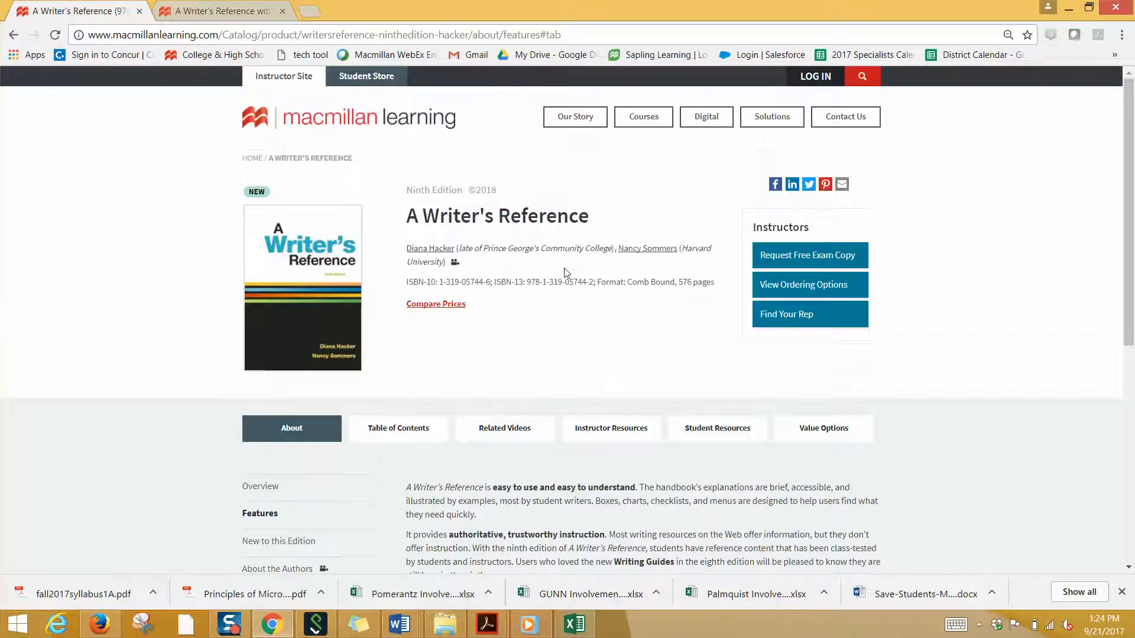
{"action": "left_click", "coordinate": [190, 10]}
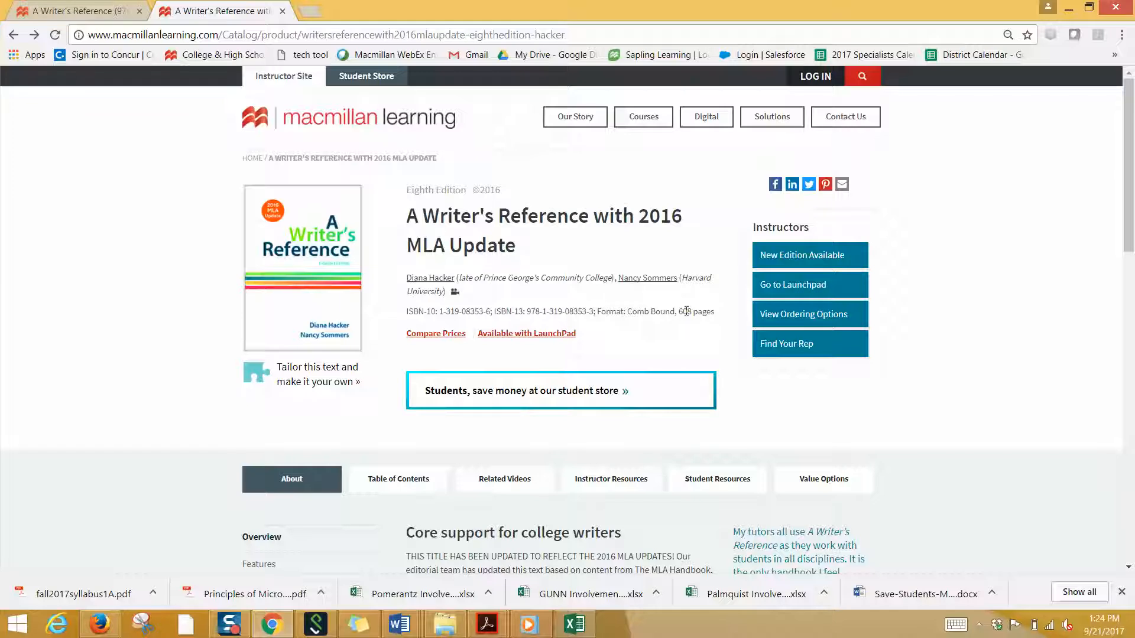
{"action": "left_click", "coordinate": [804, 285]}
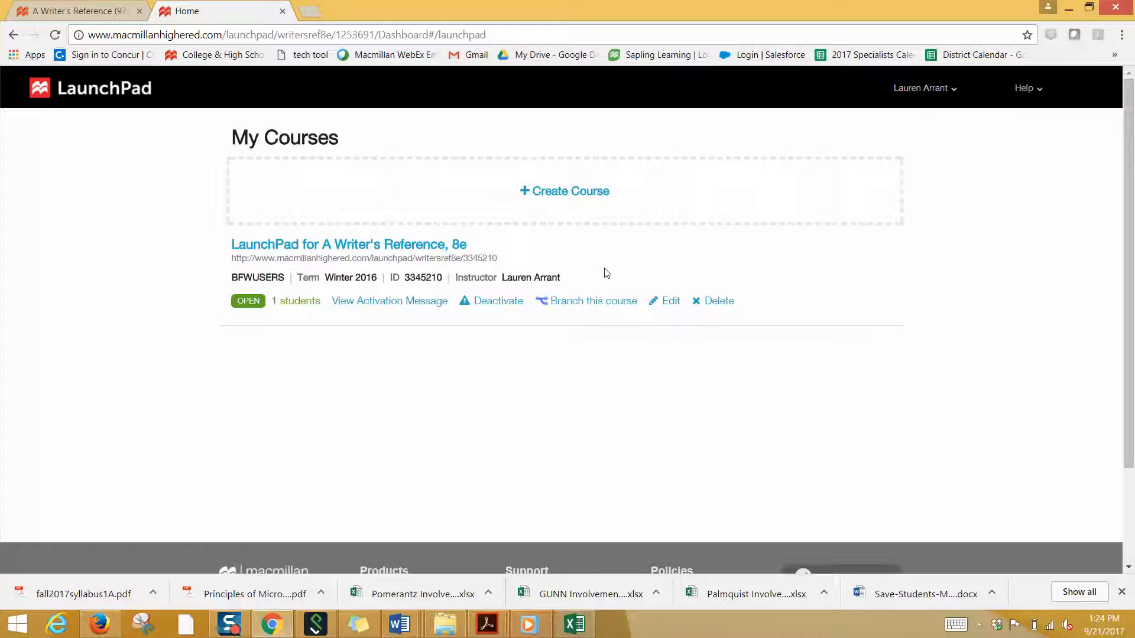
Delete the existing Winter 2016 course, LaunchPad for A Writer's Reference, 8e, from My Courses.
{"action": "left_click", "coordinate": [710, 304]}
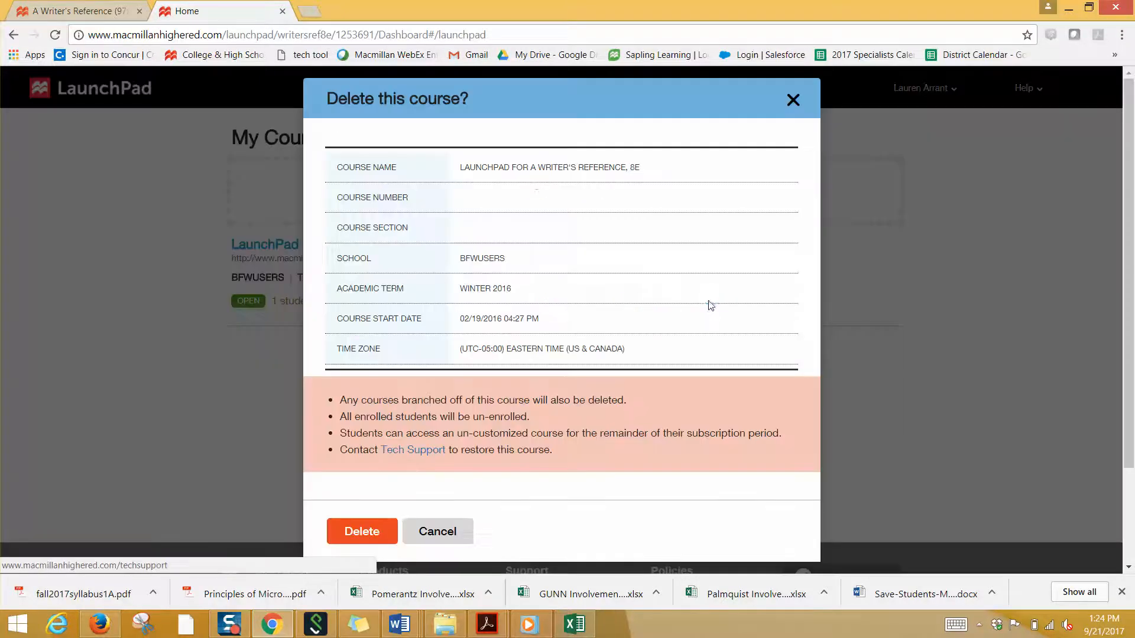
{"action": "left_click", "coordinate": [357, 533]}
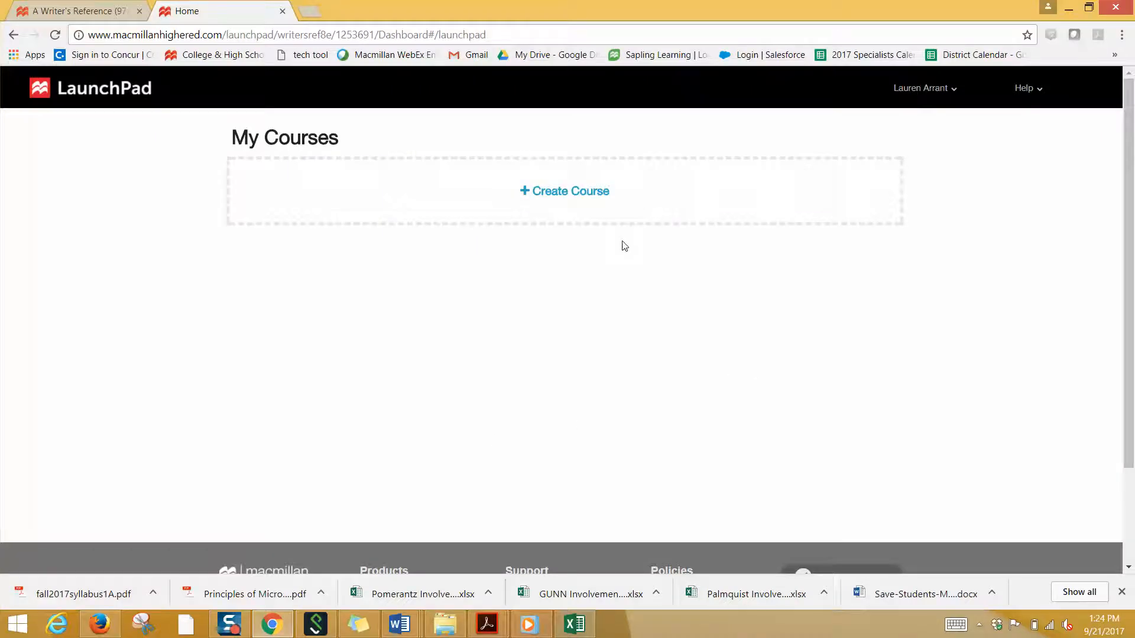
Look over the account options, open the help articles from LaunchPad and go to the support community for instructors.
{"action": "left_click", "coordinate": [937, 97]}
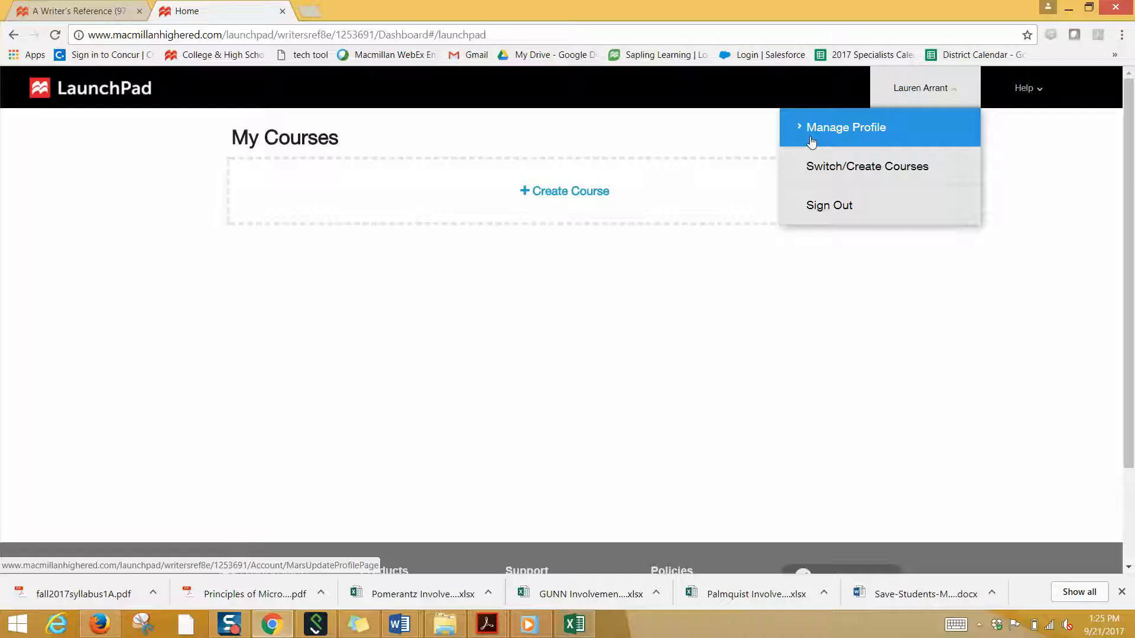
{"action": "mouse_move", "coordinate": [1028, 89]}
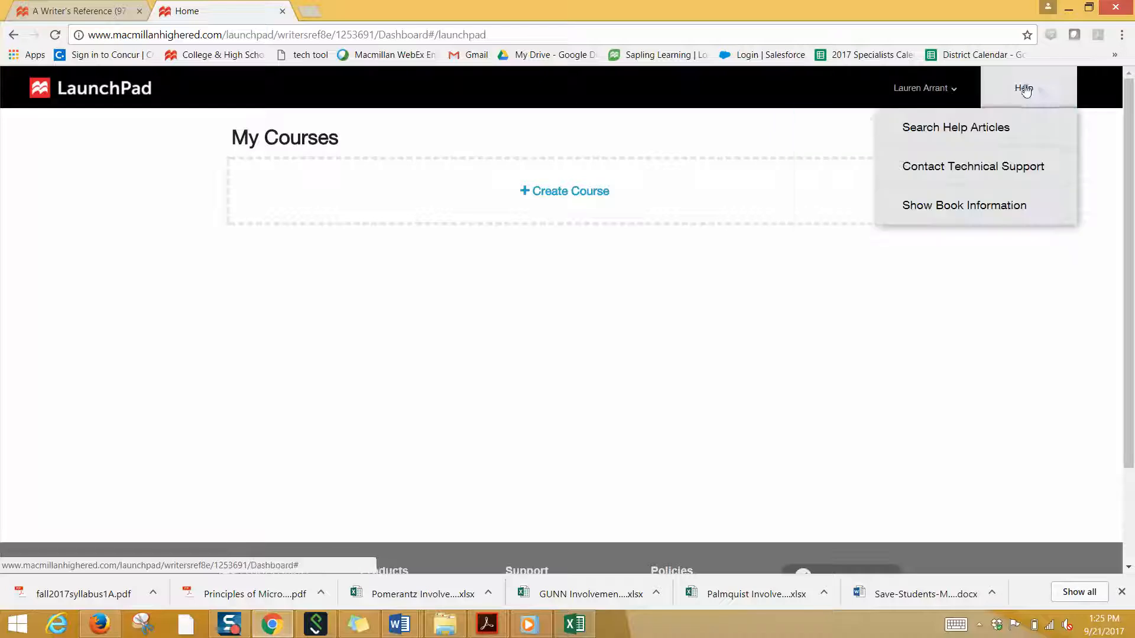
{"action": "left_click", "coordinate": [1042, 123]}
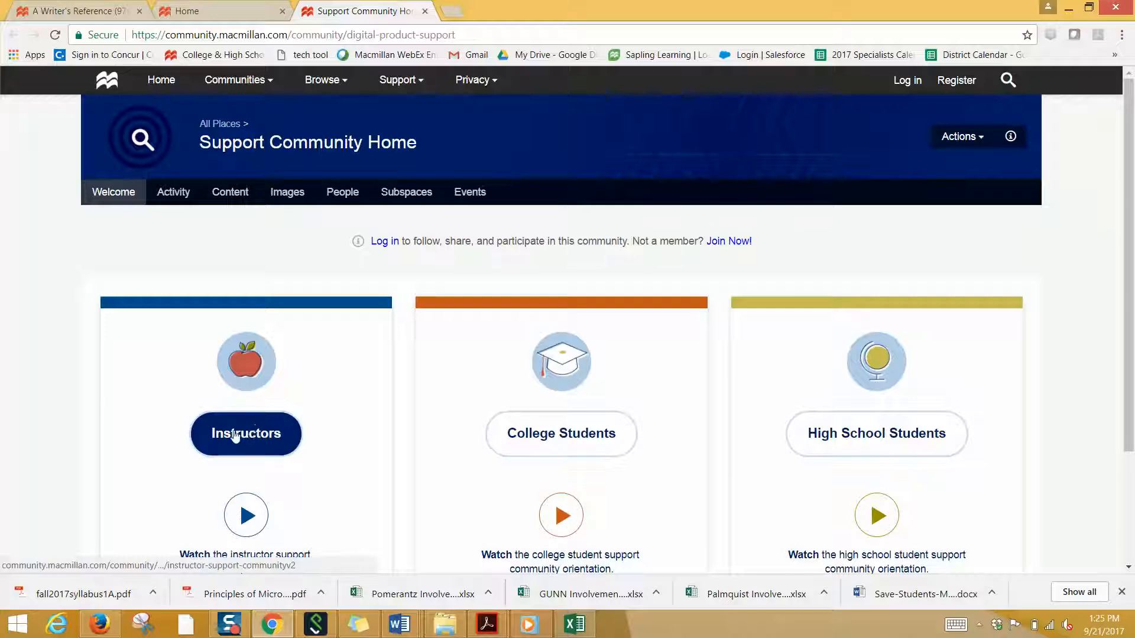
{"action": "left_click", "coordinate": [254, 435]}
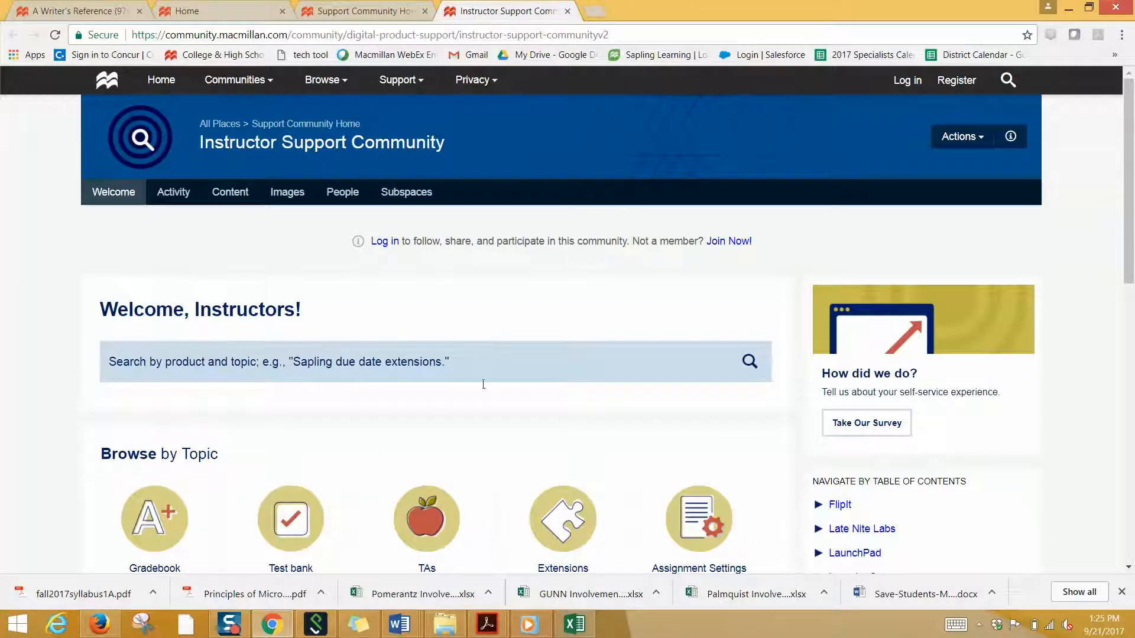
Open the LaunchPad table of contents for instructors and review its Getting Started topics.
{"action": "scroll", "coordinate": [610, 440], "scroll_direction": "down", "scroll_amount": 2}
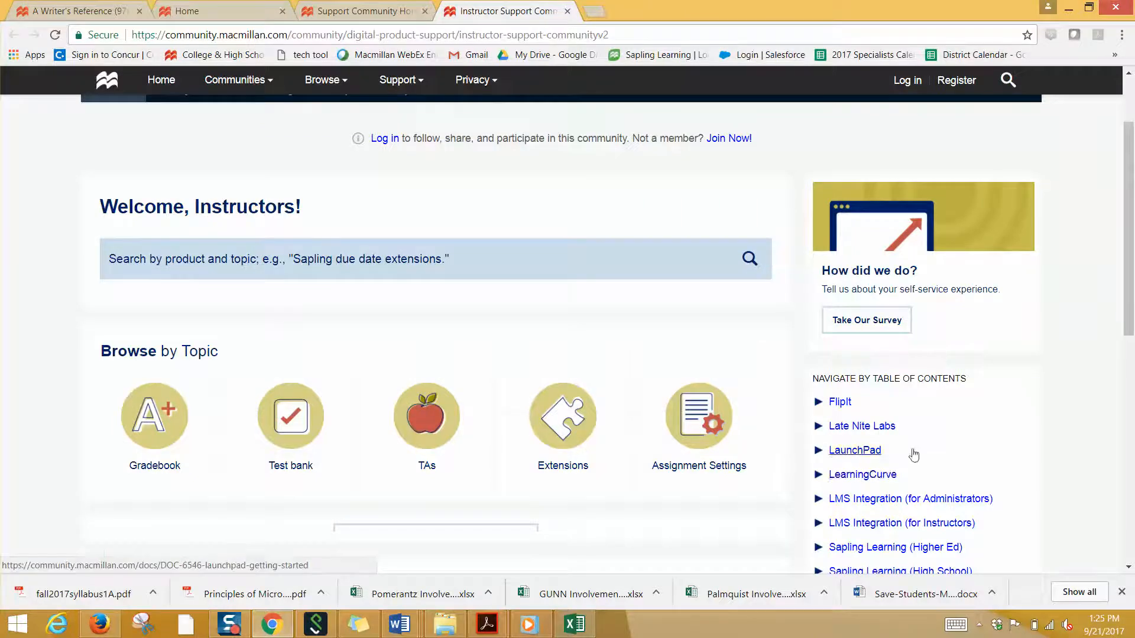
{"action": "scroll", "coordinate": [913, 456], "scroll_direction": "down", "scroll_amount": 2}
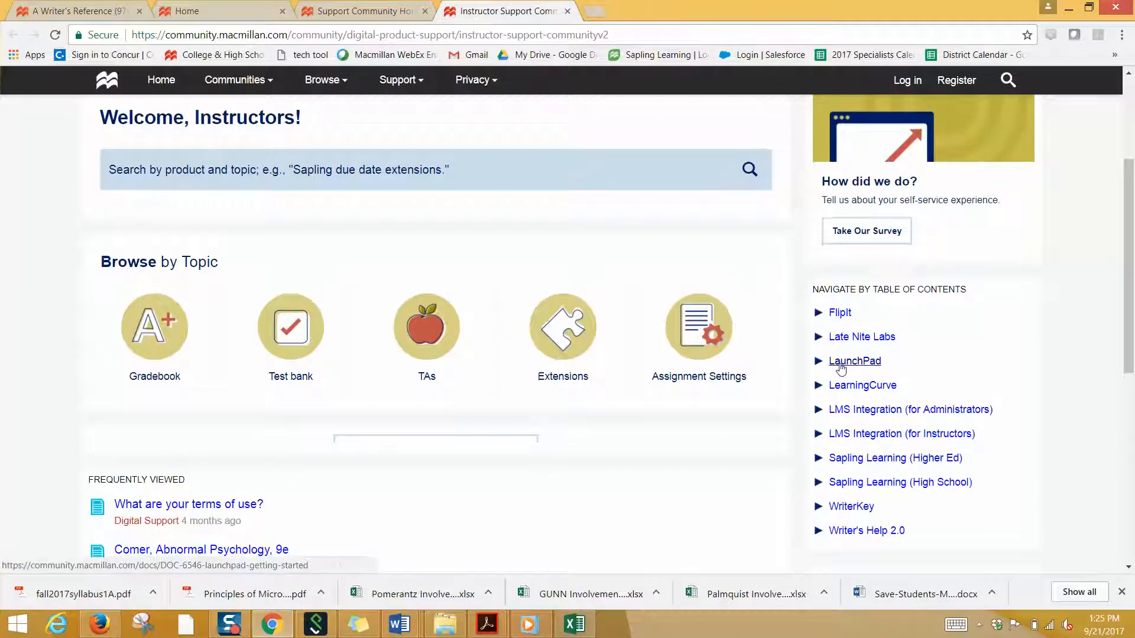
{"action": "left_click", "coordinate": [849, 364]}
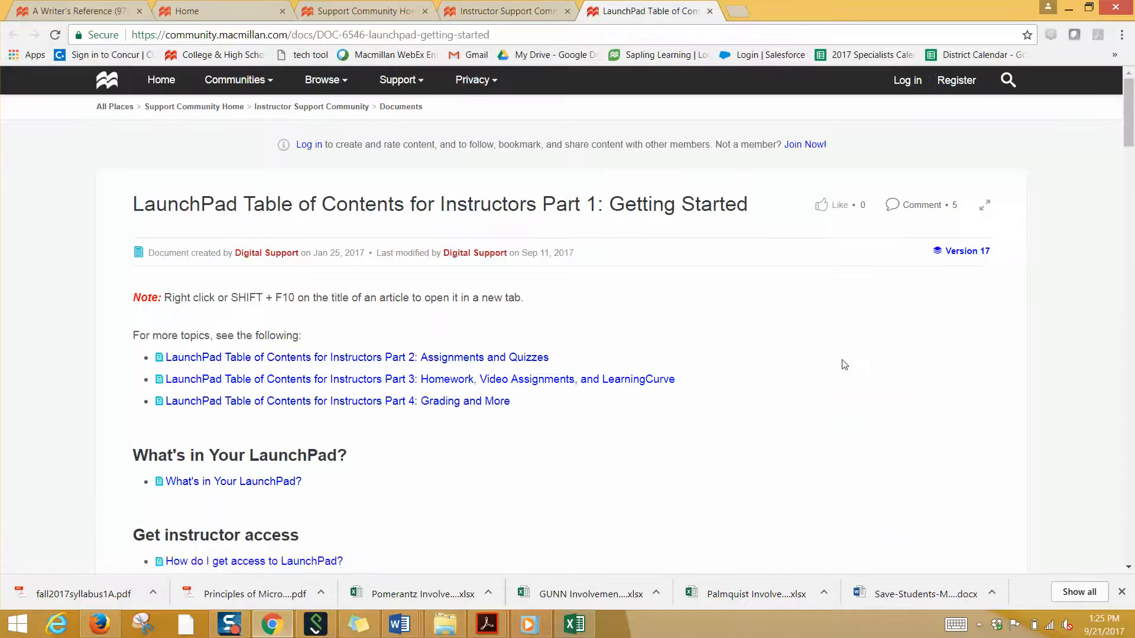
{"action": "scroll", "coordinate": [818, 430], "scroll_direction": "down", "scroll_amount": 3}
{"action": "scroll", "coordinate": [819, 430], "scroll_direction": "down", "scroll_amount": 3}
{"action": "scroll", "coordinate": [818, 431], "scroll_direction": "down", "scroll_amount": 1}
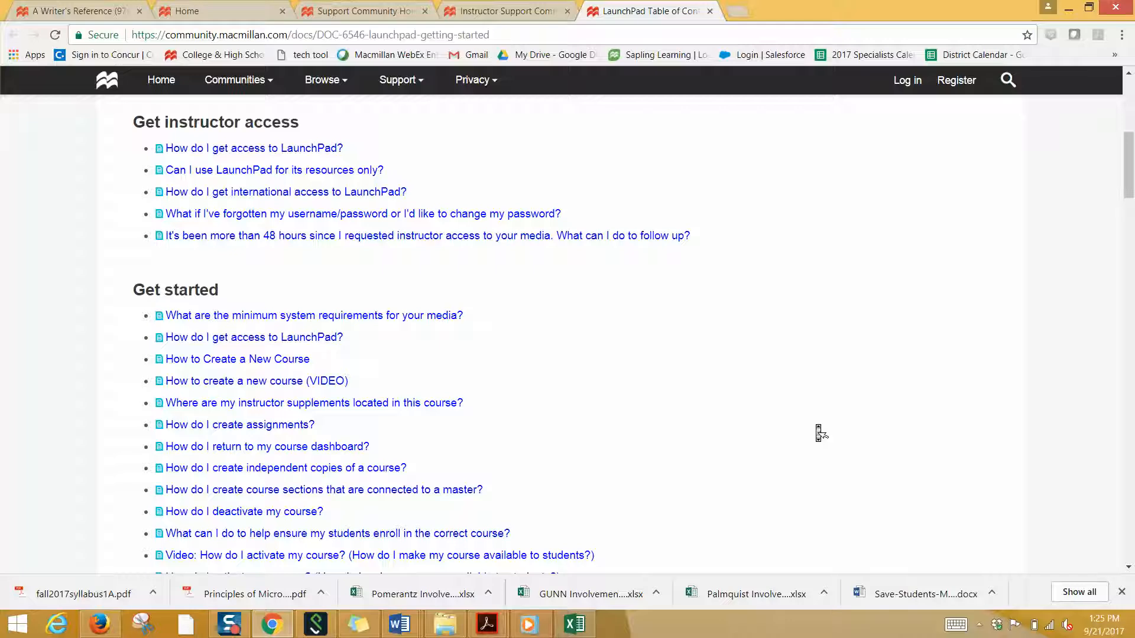
{"action": "scroll", "coordinate": [818, 432], "scroll_direction": "down", "scroll_amount": 4}
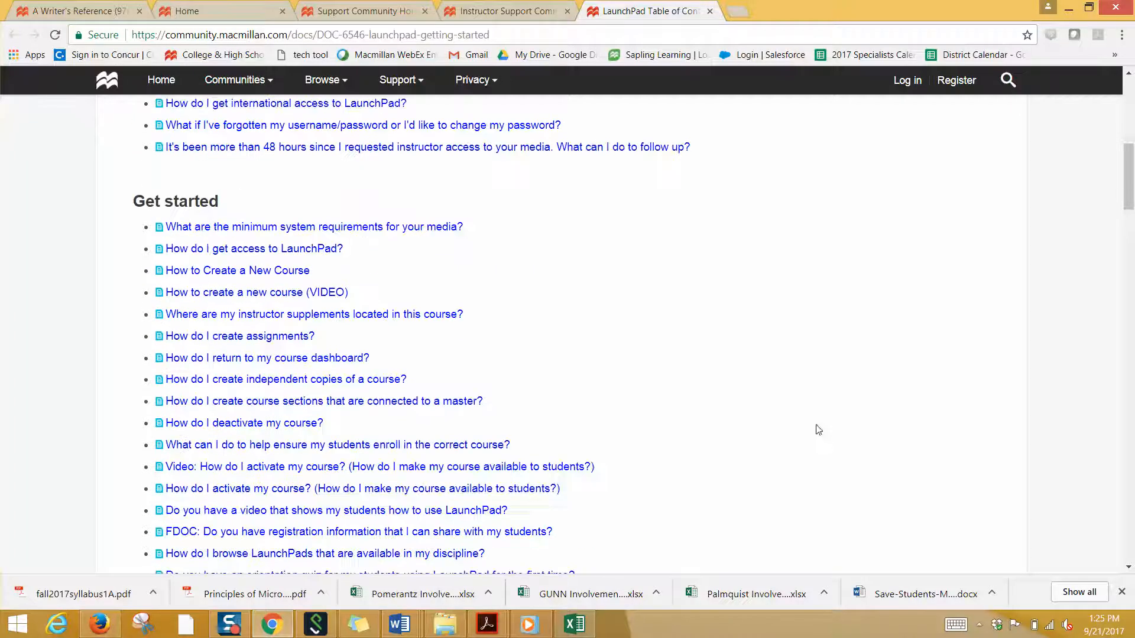
{"action": "scroll", "coordinate": [818, 428], "scroll_direction": "up", "scroll_amount": 3}
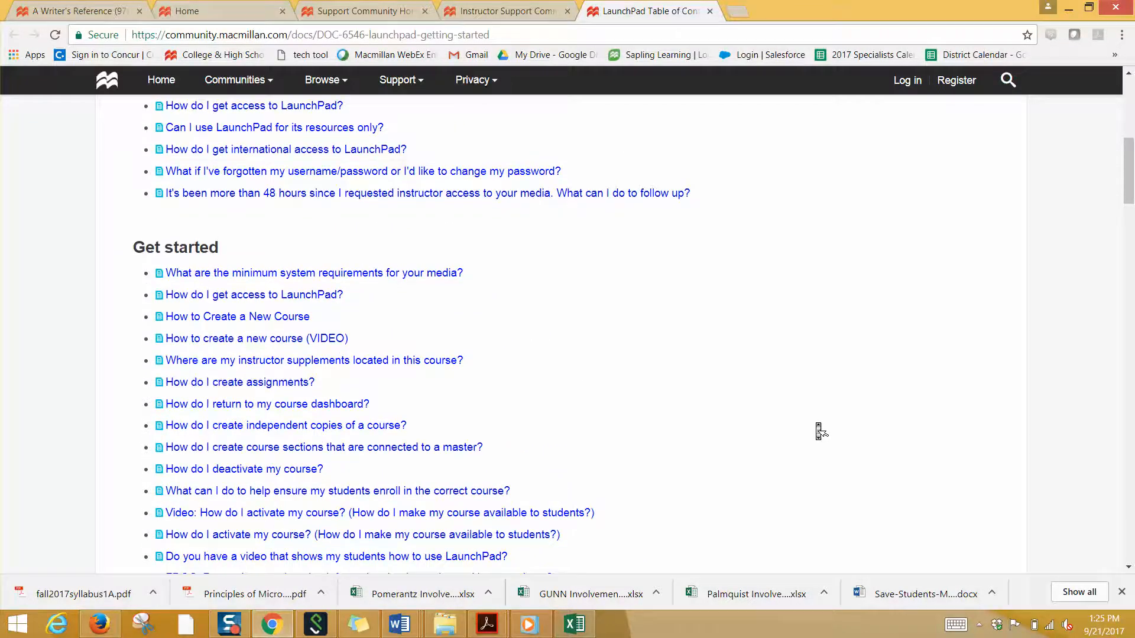
{"action": "scroll", "coordinate": [818, 428], "scroll_direction": "up", "scroll_amount": 8}
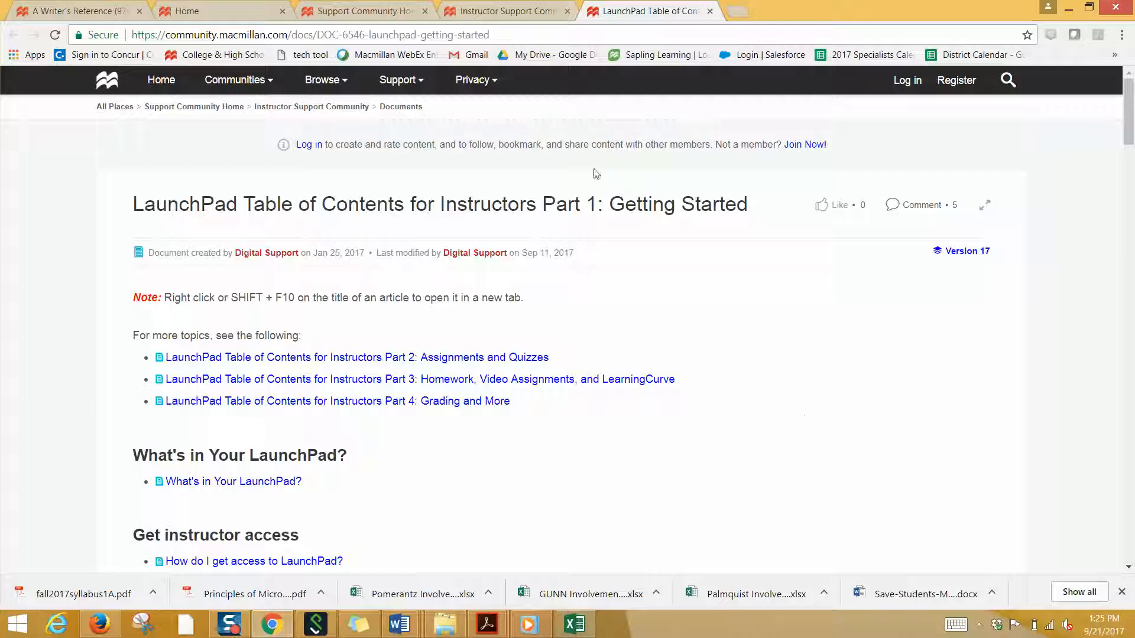
Return to the Instructor Support Community page and examine its frequently viewed articles and contact options.
{"action": "left_click", "coordinate": [520, 16]}
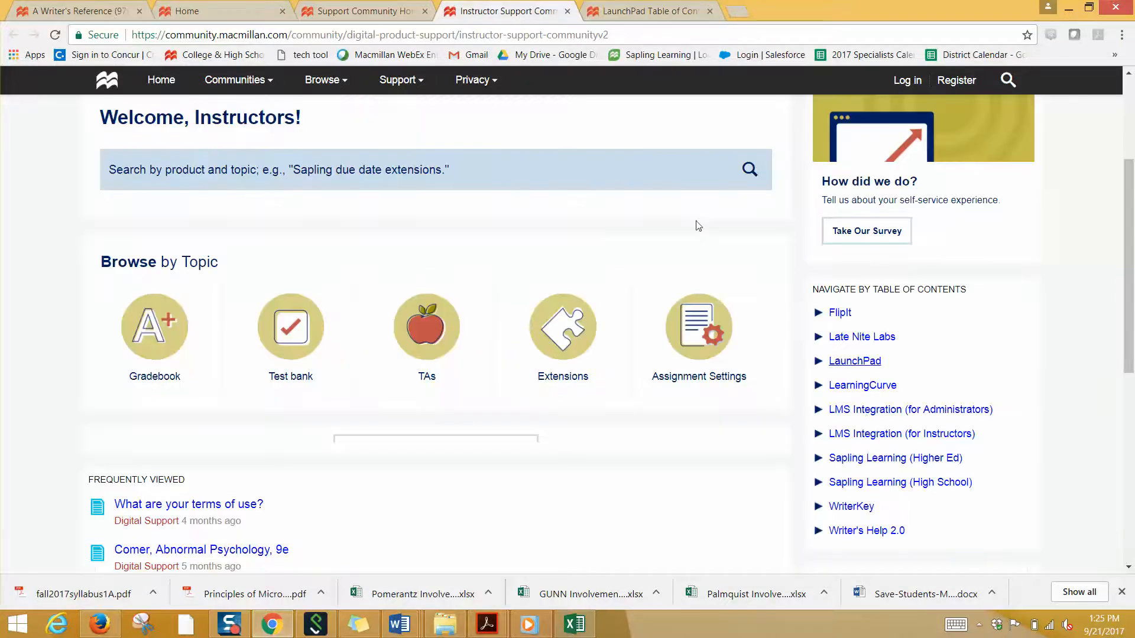
{"action": "scroll", "coordinate": [979, 519], "scroll_direction": "down", "scroll_amount": 1}
{"action": "scroll", "coordinate": [979, 520], "scroll_direction": "down", "scroll_amount": 2}
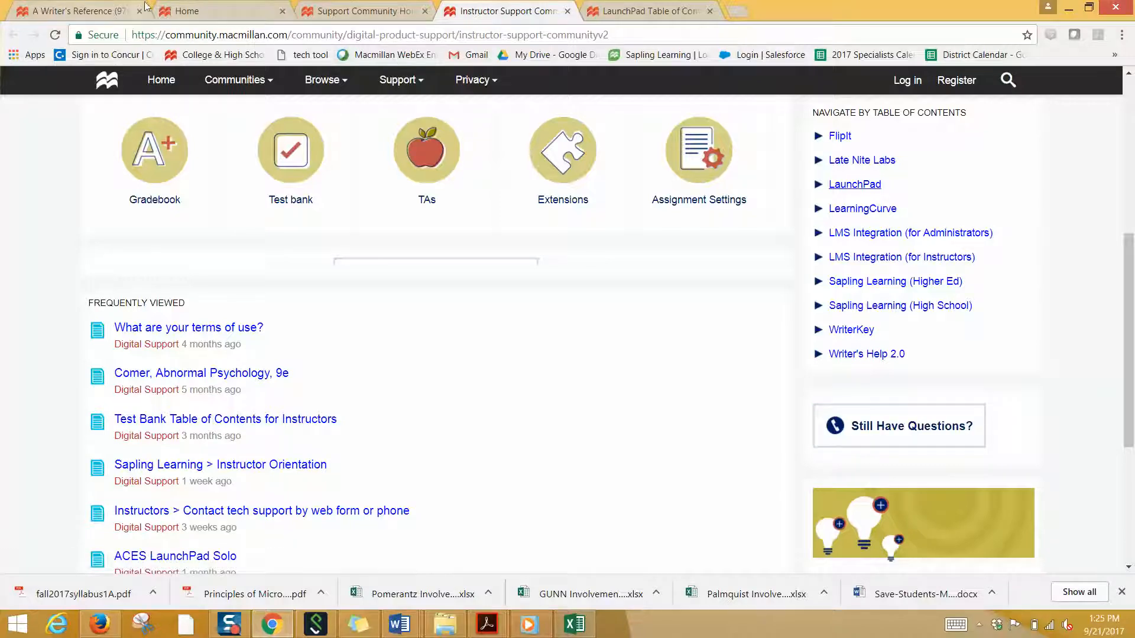
Start a new course in My Courses for LaunchPad for A Writer's Reference, 8e, without copying an existing course.
{"action": "left_click", "coordinate": [236, 11]}
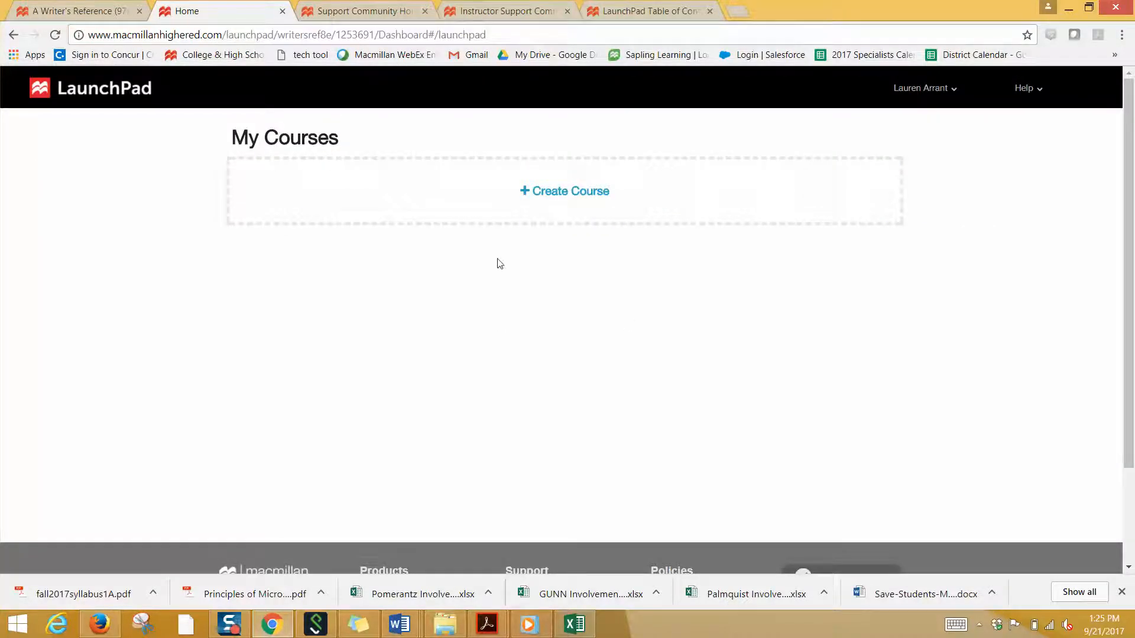
{"action": "left_click", "coordinate": [556, 194]}
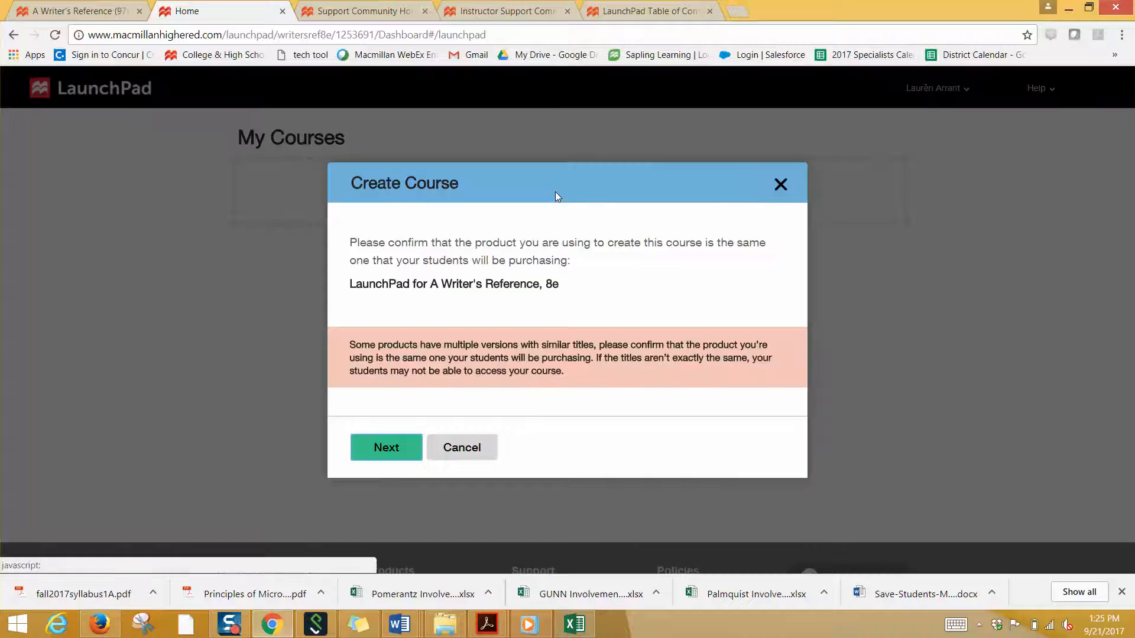
{"action": "left_click", "coordinate": [388, 451]}
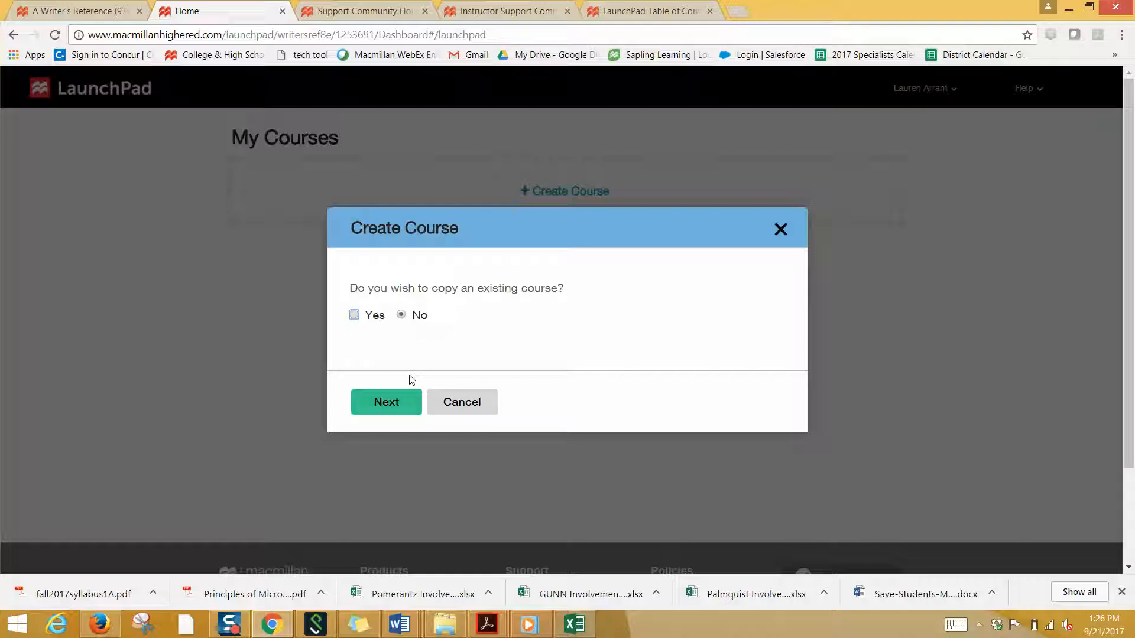
{"action": "left_click", "coordinate": [373, 407]}
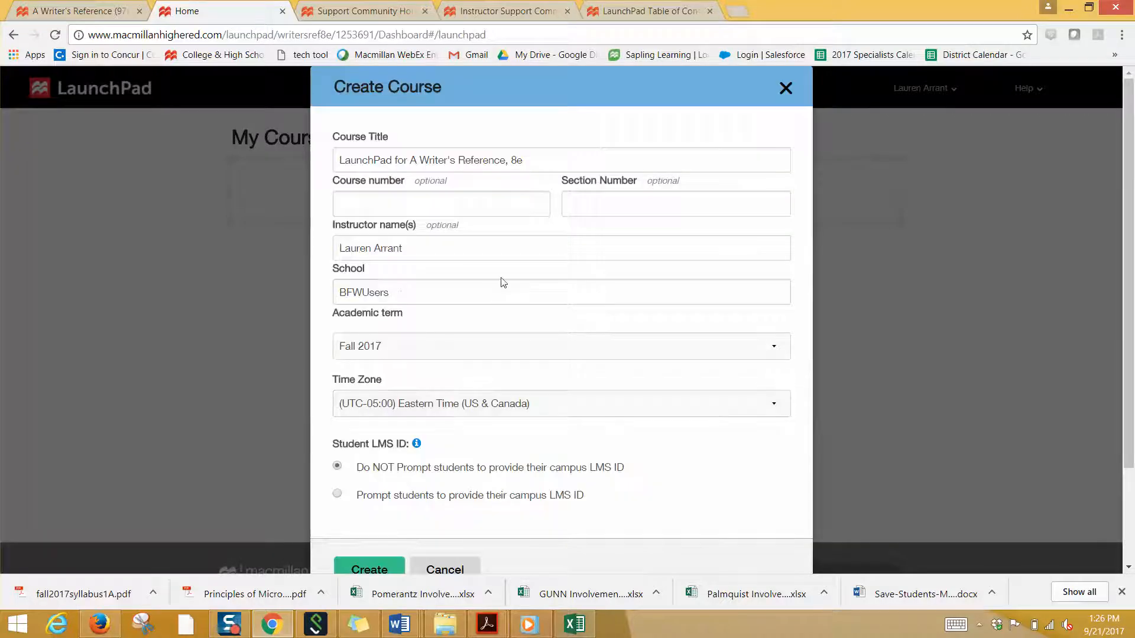
Replace the course title with English 101, the instructor's surname and MW 9-10.
{"action": "left_click_drag", "start_coordinate": [535, 159], "coordinate": [300, 156]}
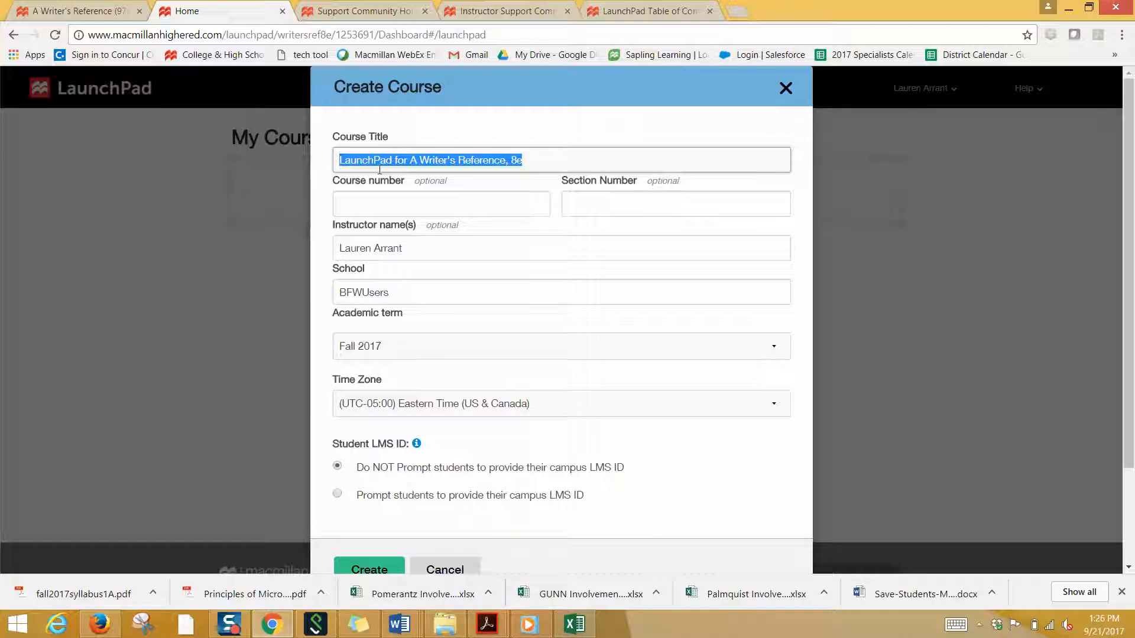
{"action": "type", "text": "English"}
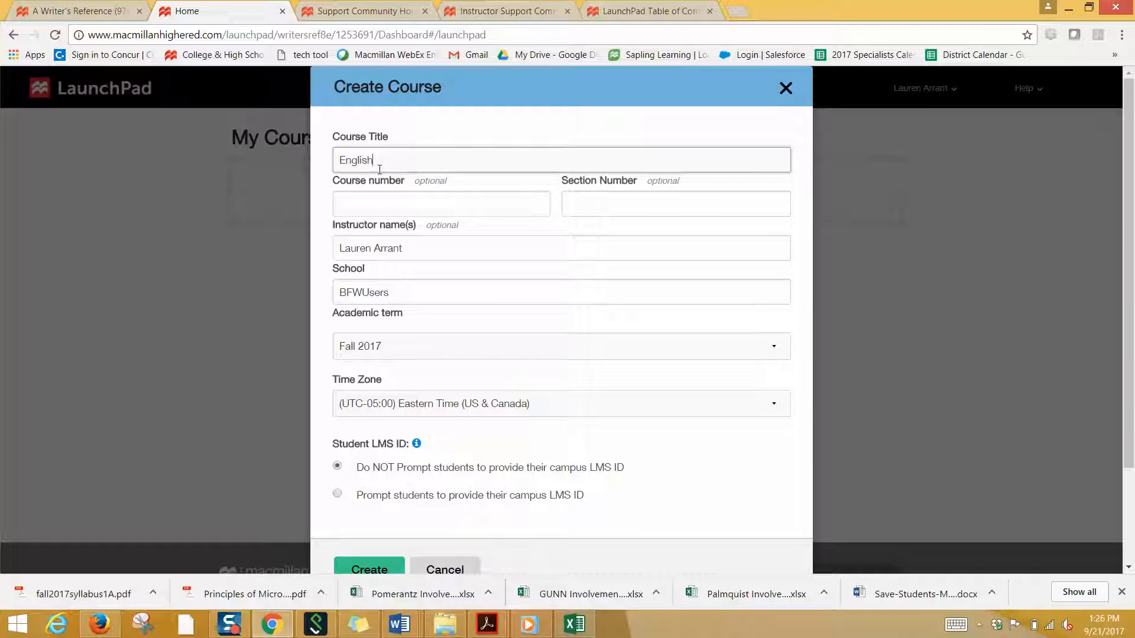
{"action": "type", "text": " 101 Vasquez MW 9-10"}
Choose Fall 2017 as the academic term and Pacific Time (US & Canada) as the time zone, and create the course.
{"action": "left_click", "coordinate": [403, 350]}
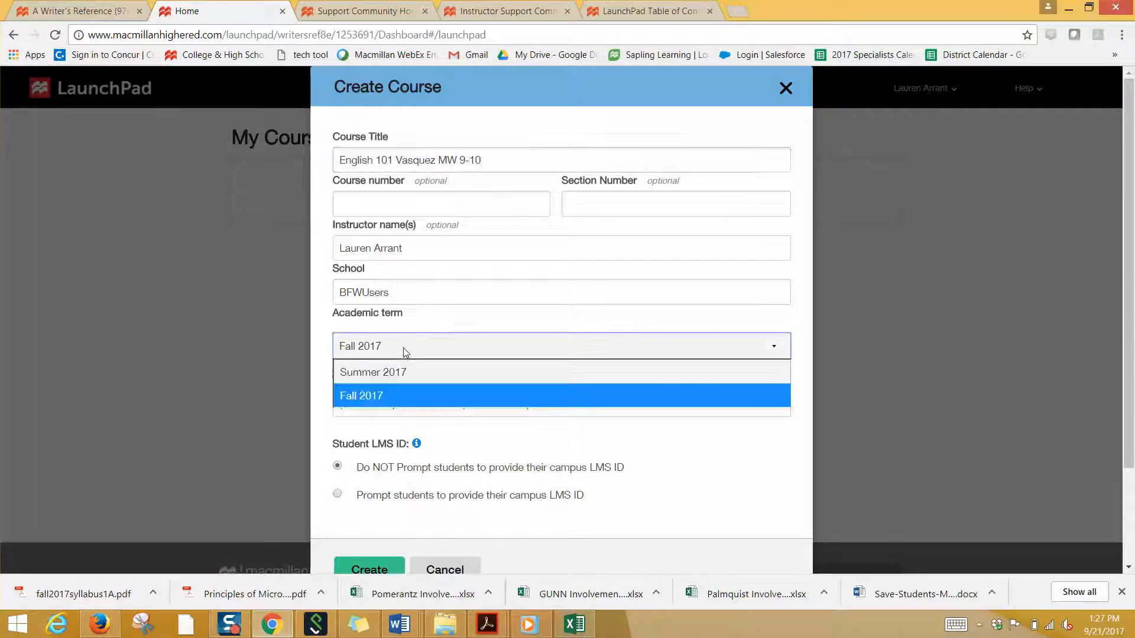
{"action": "left_click", "coordinate": [397, 390]}
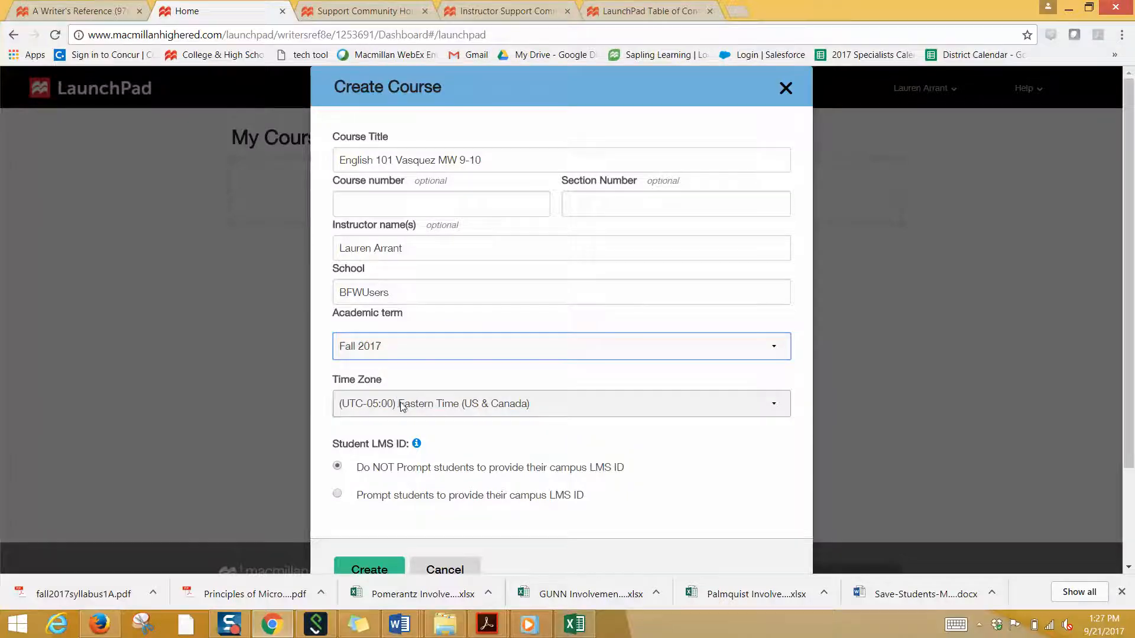
{"action": "left_click", "coordinate": [403, 407]}
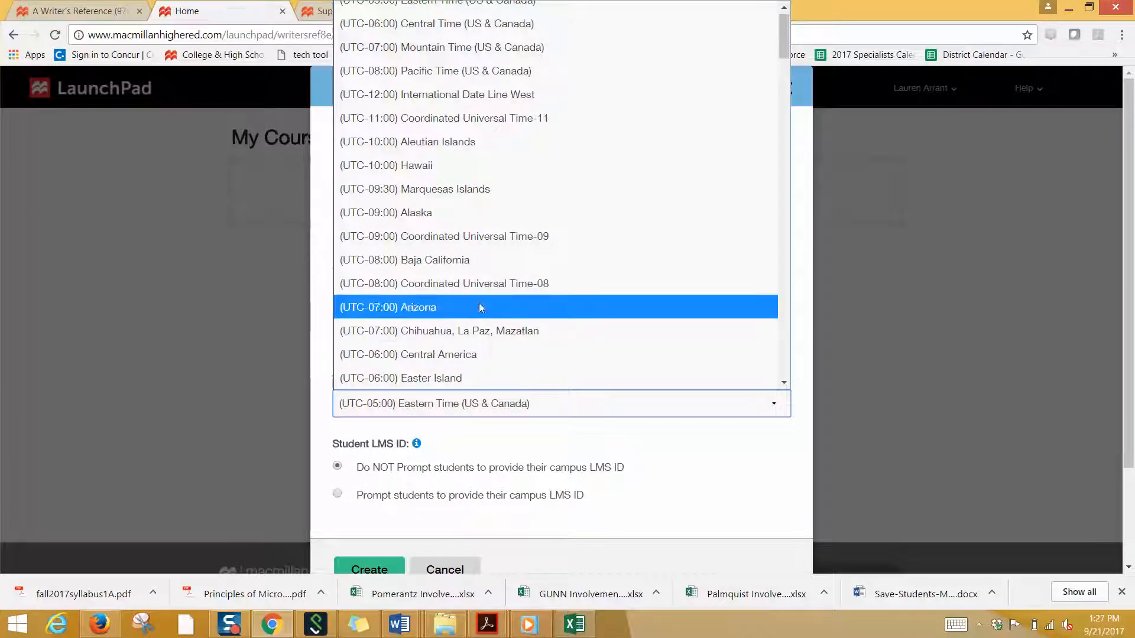
{"action": "left_click", "coordinate": [462, 72]}
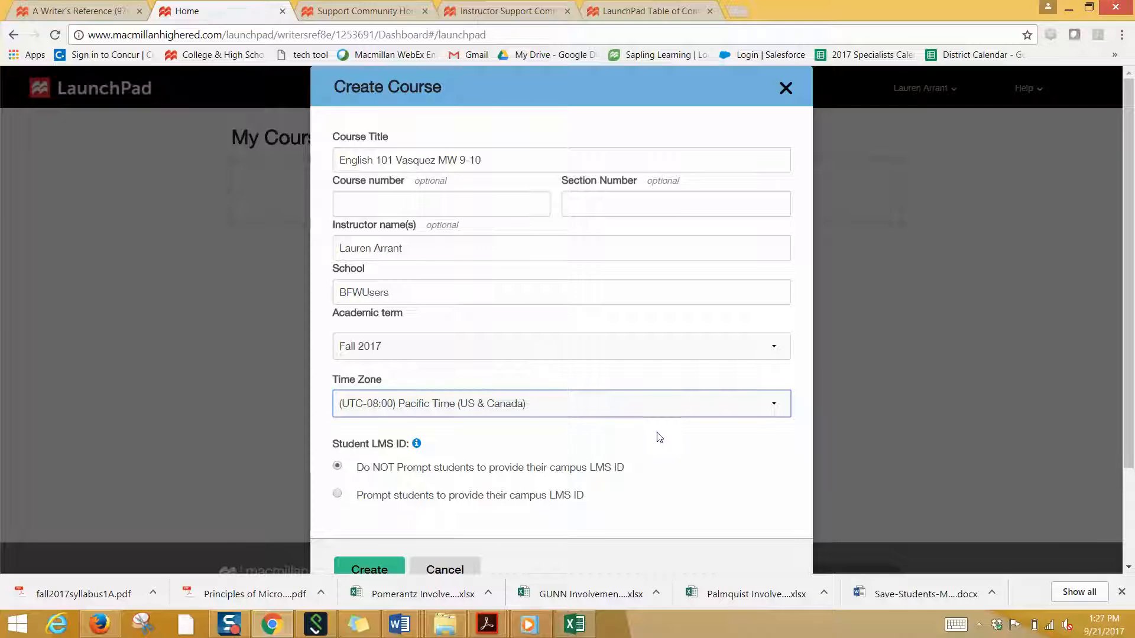
{"action": "left_click", "coordinate": [701, 440]}
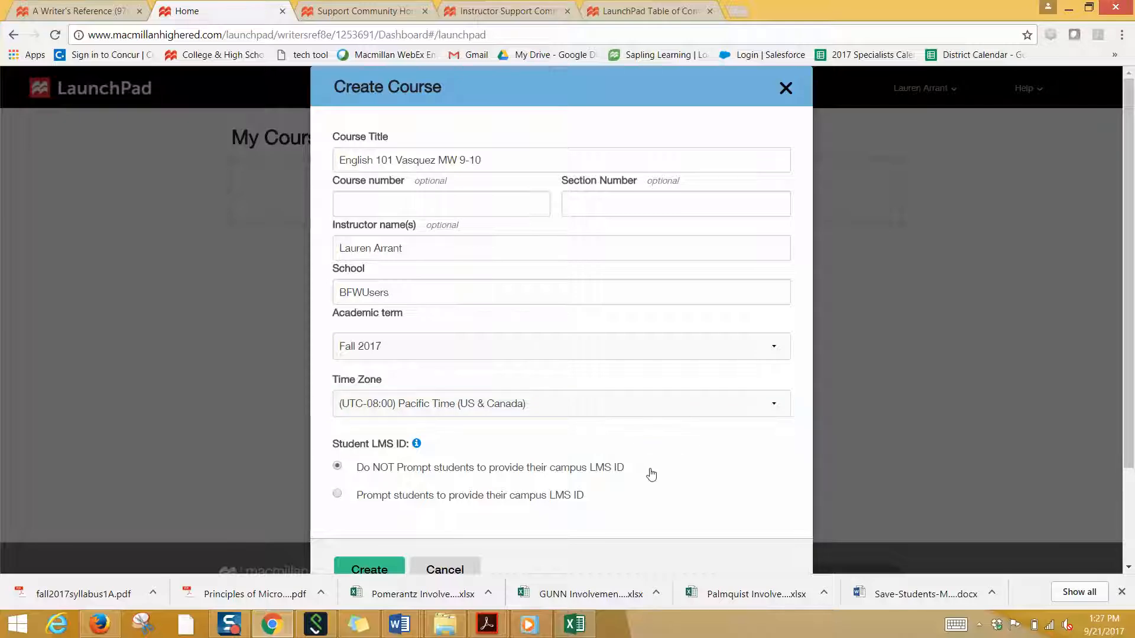
{"action": "scroll", "coordinate": [651, 475], "scroll_direction": "down", "scroll_amount": 3}
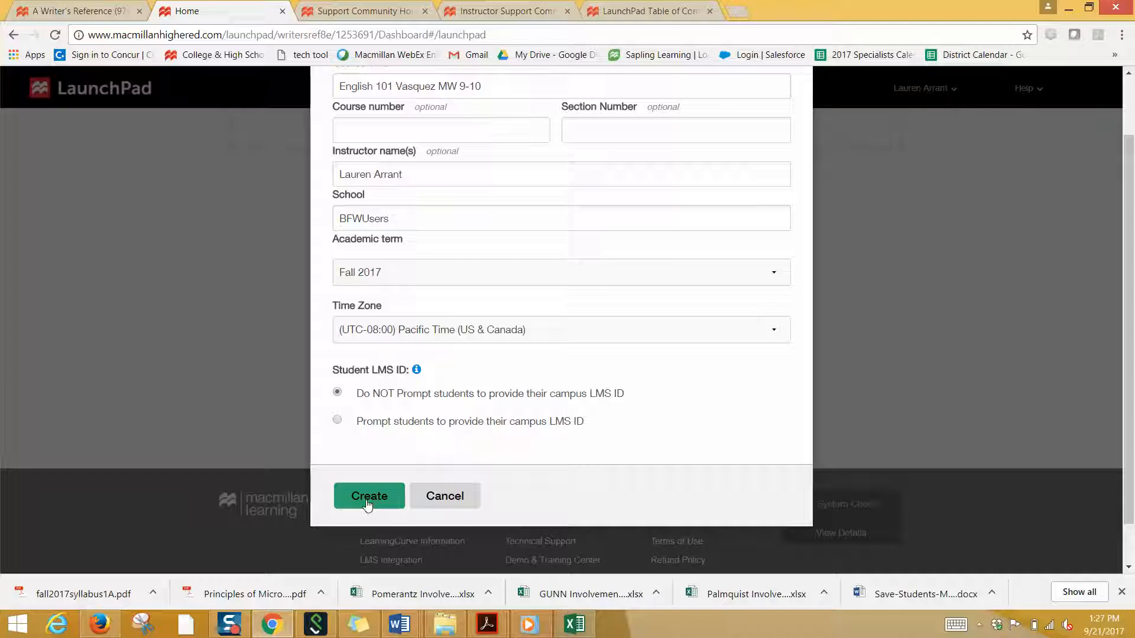
{"action": "left_click", "coordinate": [367, 502]}
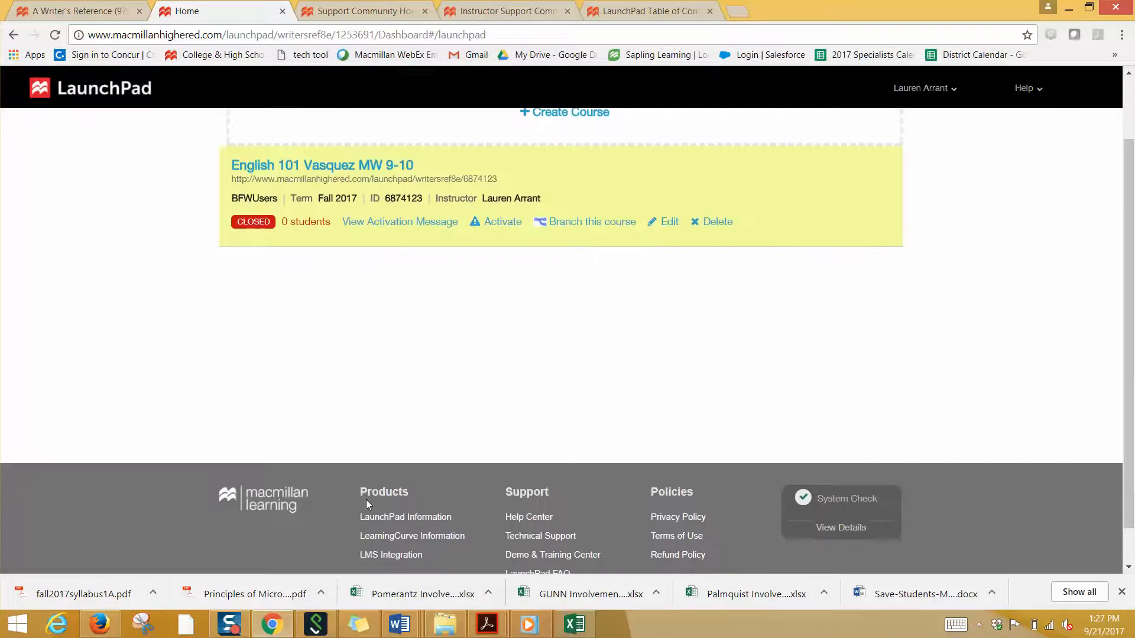
Look over the new English 101 course entry in My Courses and highlight its web address.
{"action": "scroll", "coordinate": [480, 305], "scroll_direction": "up", "scroll_amount": 3}
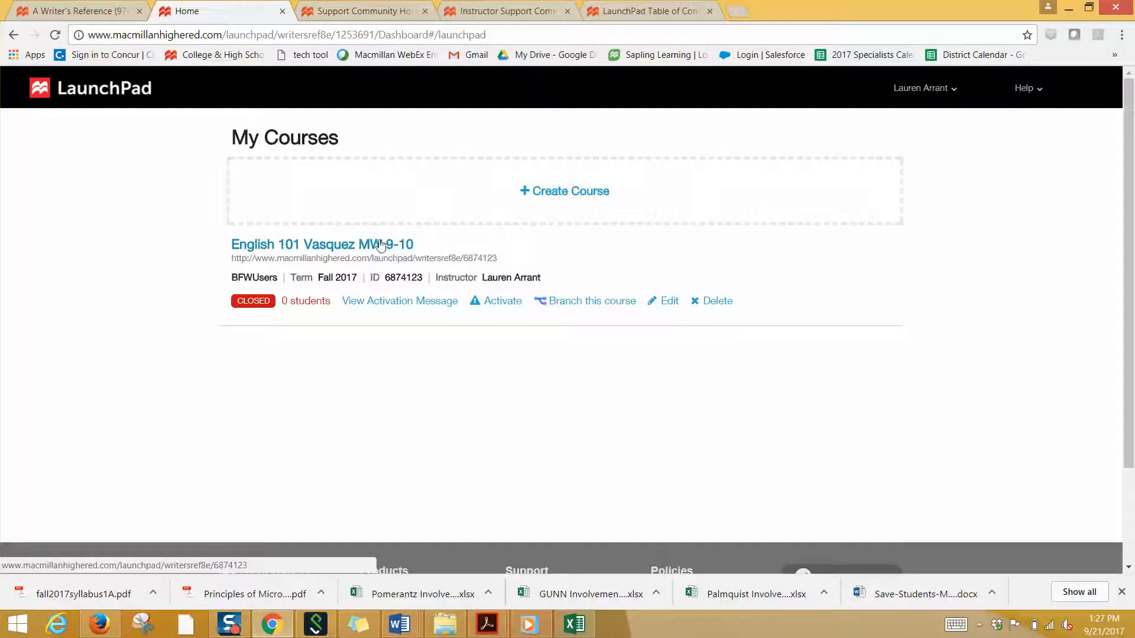
{"action": "left_click_drag", "start_coordinate": [496, 259], "coordinate": [233, 271]}
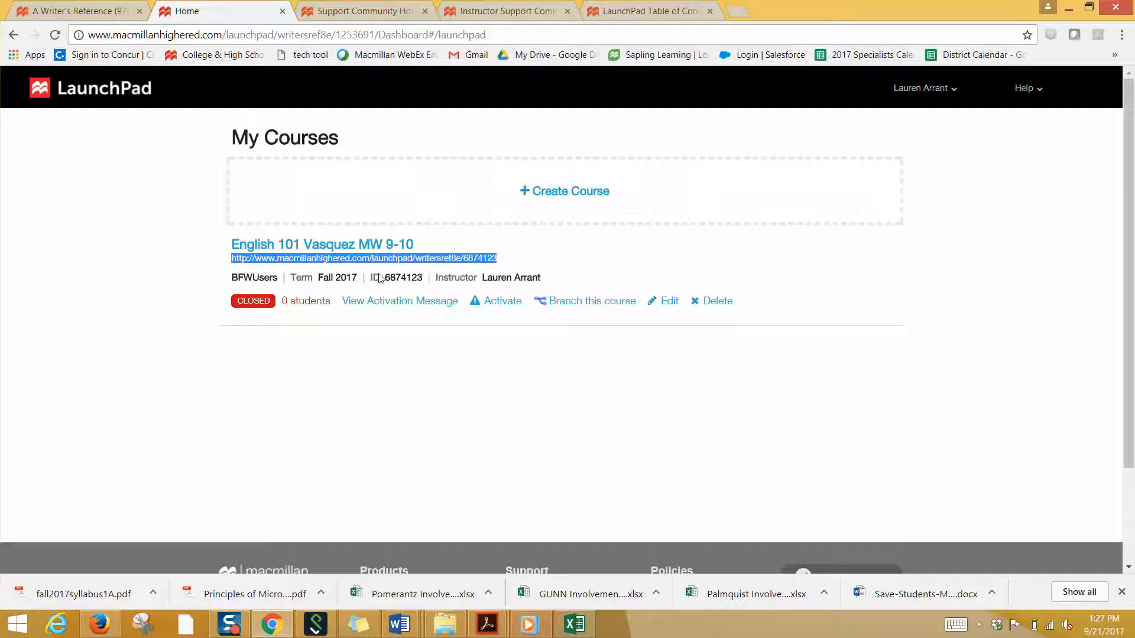
{"action": "left_click", "coordinate": [406, 329]}
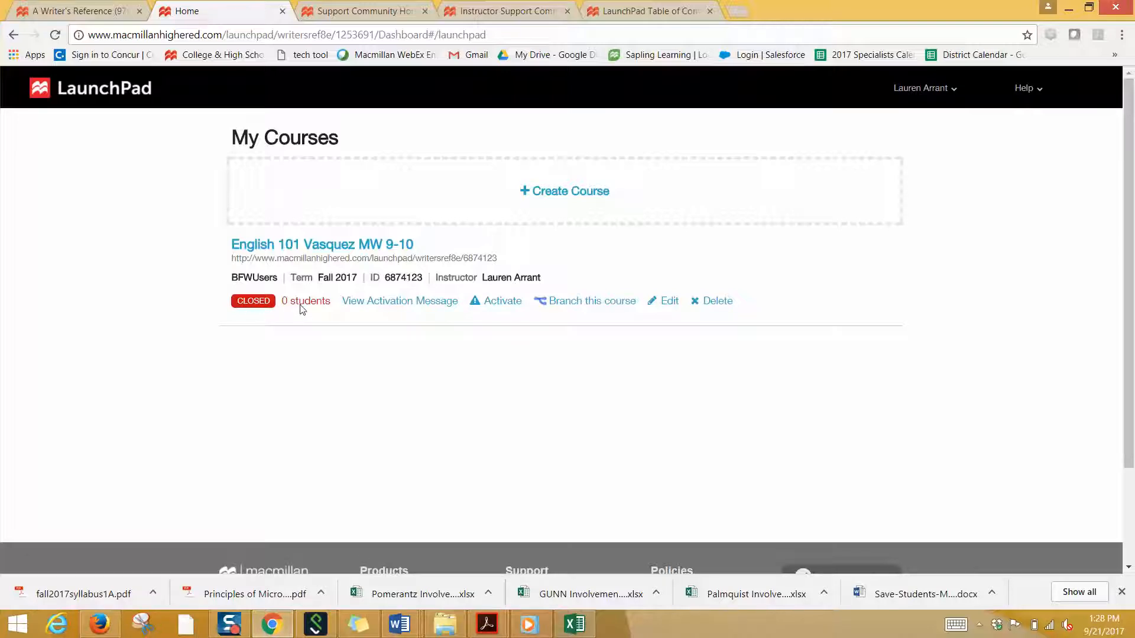
Activate the English 101 course and skim the message with student registration instructions.
{"action": "left_click", "coordinate": [502, 305]}
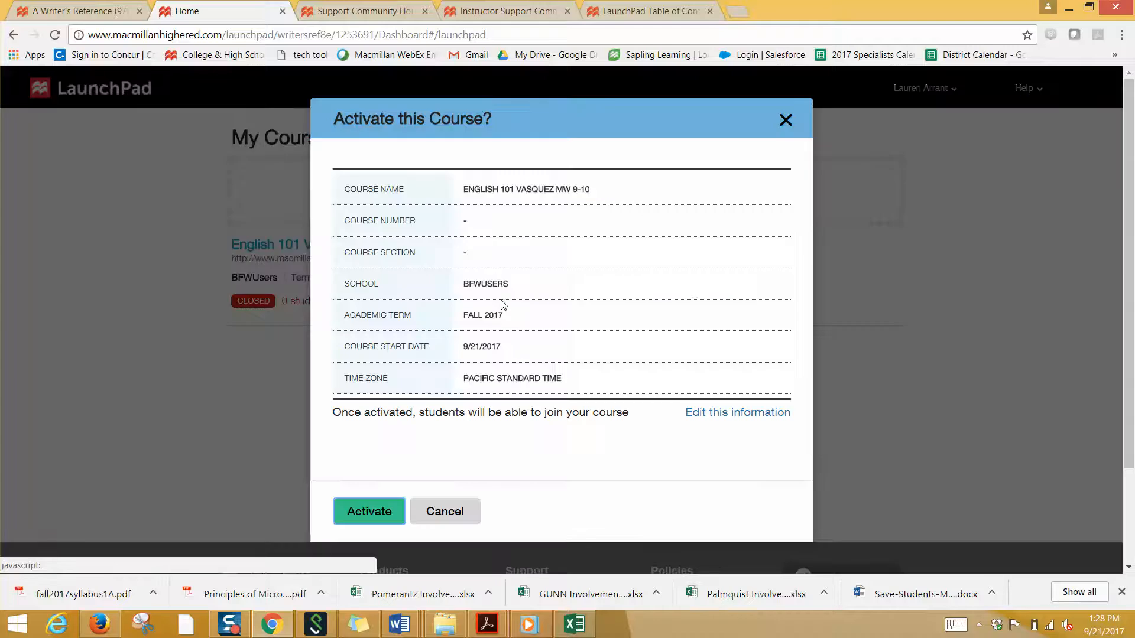
{"action": "left_click", "coordinate": [368, 512]}
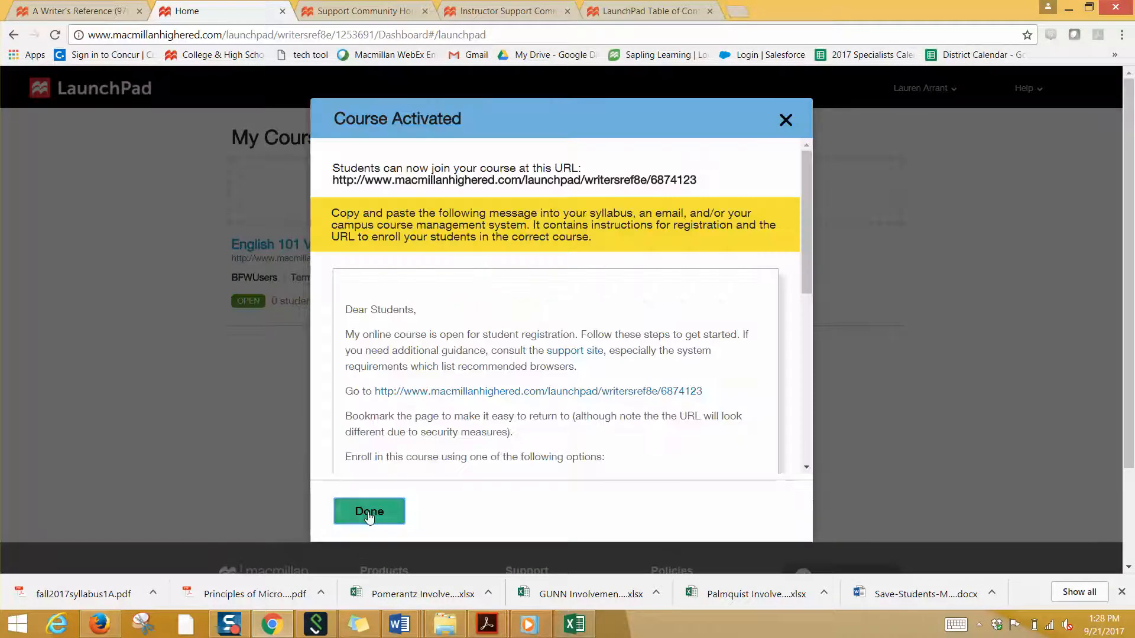
{"action": "scroll", "coordinate": [520, 423], "scroll_direction": "down", "scroll_amount": 4}
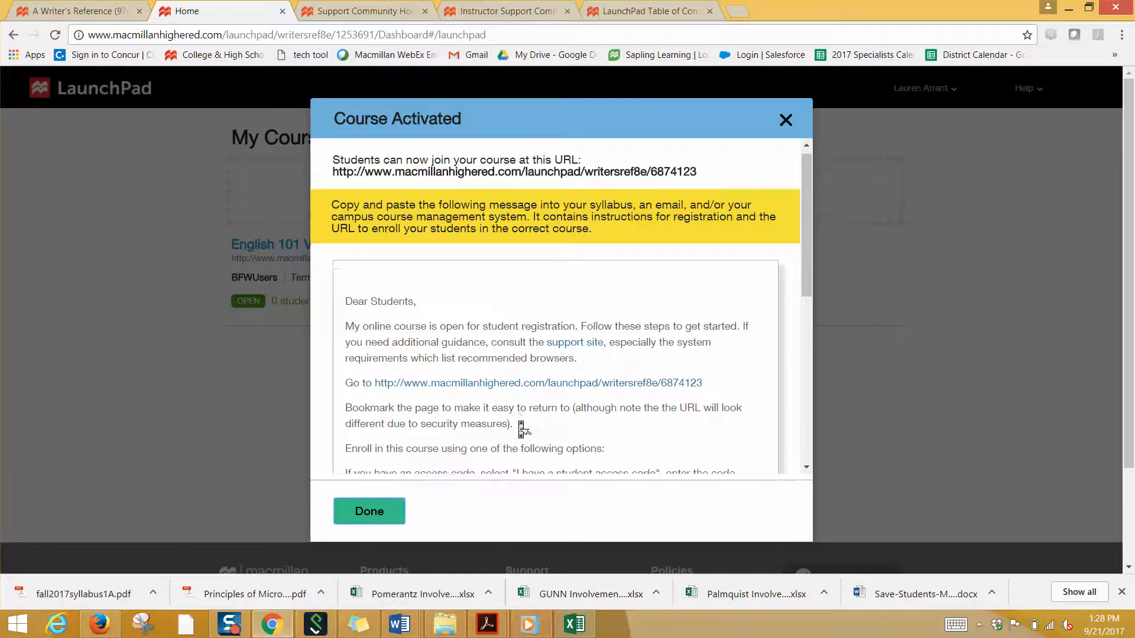
{"action": "scroll", "coordinate": [520, 422], "scroll_direction": "down", "scroll_amount": 3}
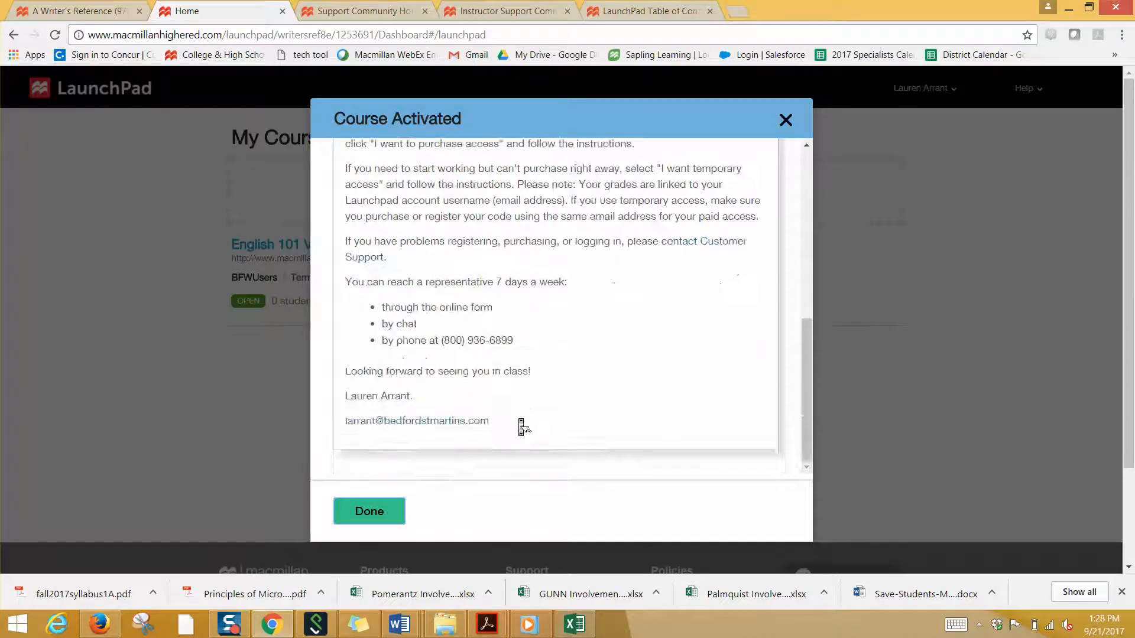
{"action": "scroll", "coordinate": [520, 423], "scroll_direction": "up", "scroll_amount": 6}
{"action": "scroll", "coordinate": [520, 423], "scroll_direction": "up", "scroll_amount": 2}
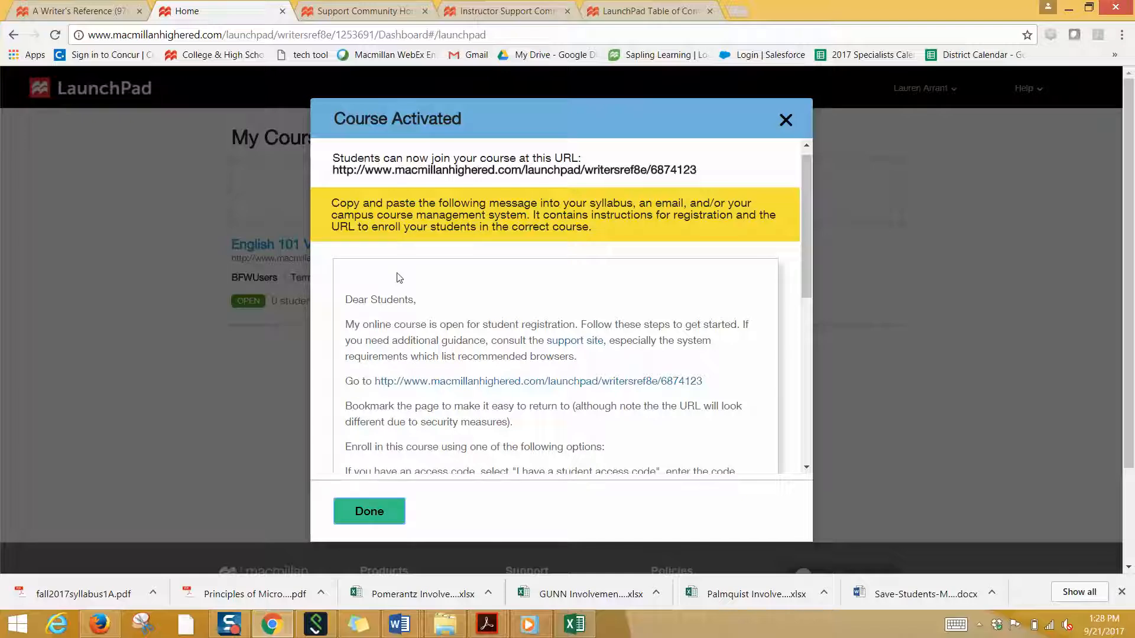
Examine the activation message's course link, enrollment options and customer support contacts, and close the message.
{"action": "left_click_drag", "start_coordinate": [709, 381], "coordinate": [618, 382]}
{"action": "left_click", "coordinate": [692, 445]}
{"action": "scroll", "coordinate": [692, 446], "scroll_direction": "down", "scroll_amount": 3}
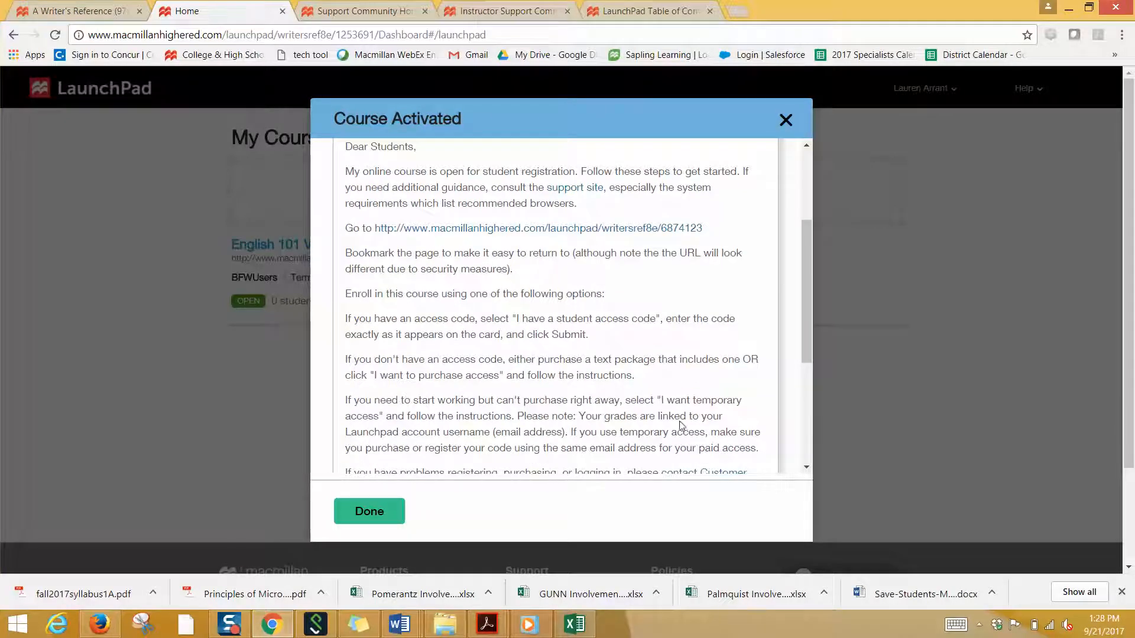
{"action": "scroll", "coordinate": [672, 412], "scroll_direction": "down", "scroll_amount": 2}
{"action": "scroll", "coordinate": [671, 412], "scroll_direction": "down", "scroll_amount": 1}
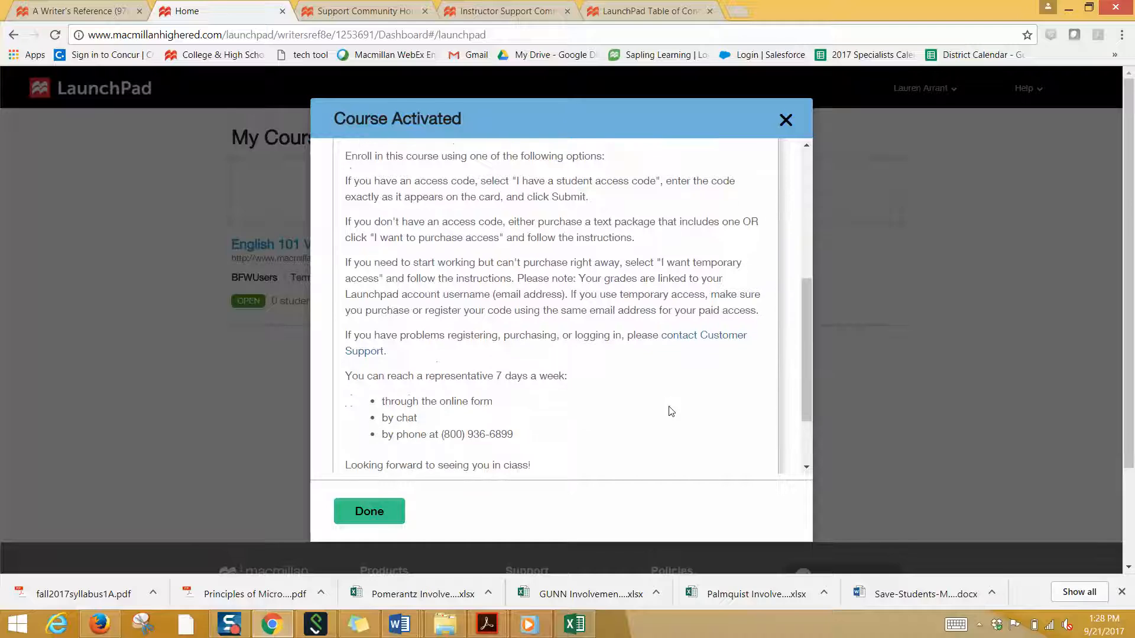
{"action": "scroll", "coordinate": [671, 412], "scroll_direction": "down", "scroll_amount": 1}
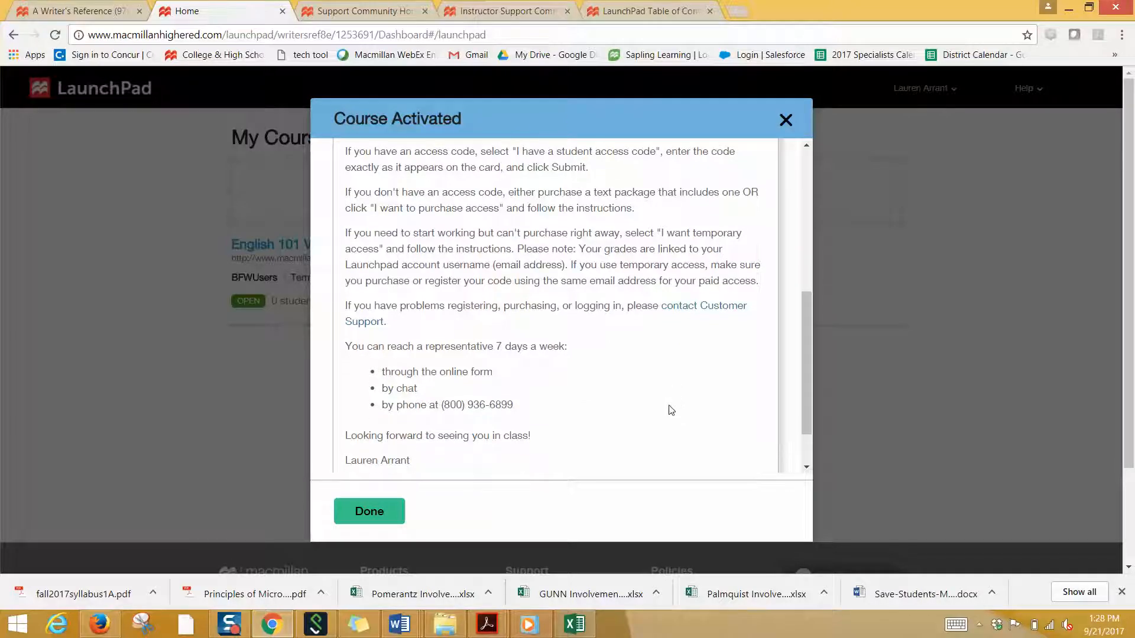
{"action": "scroll", "coordinate": [672, 410], "scroll_direction": "down", "scroll_amount": 2}
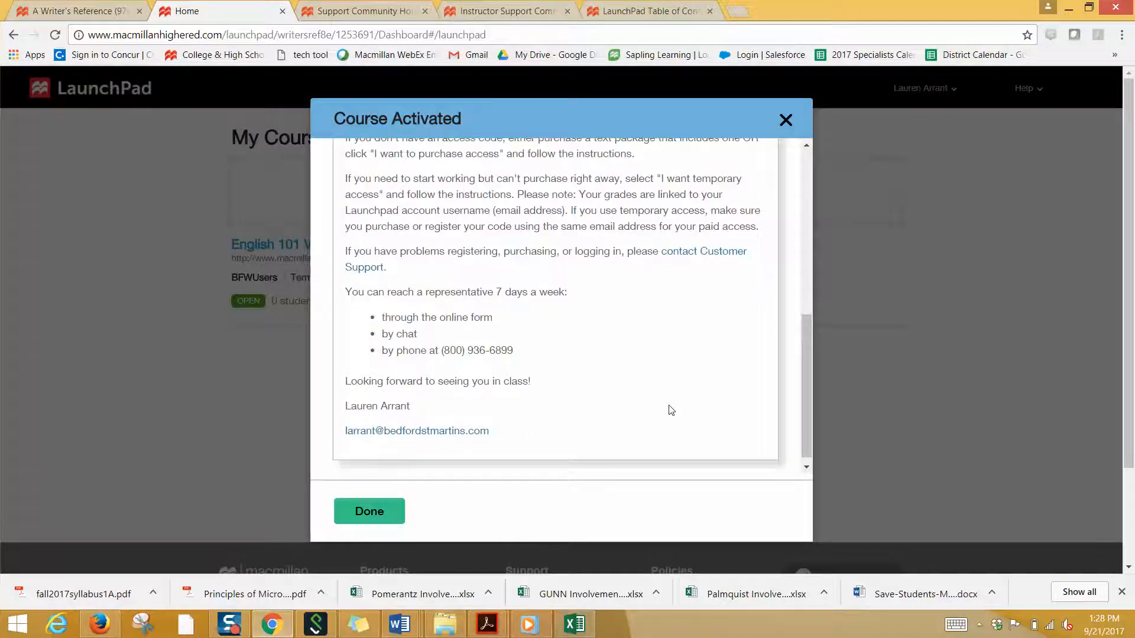
{"action": "left_click_drag", "start_coordinate": [516, 353], "coordinate": [445, 358]}
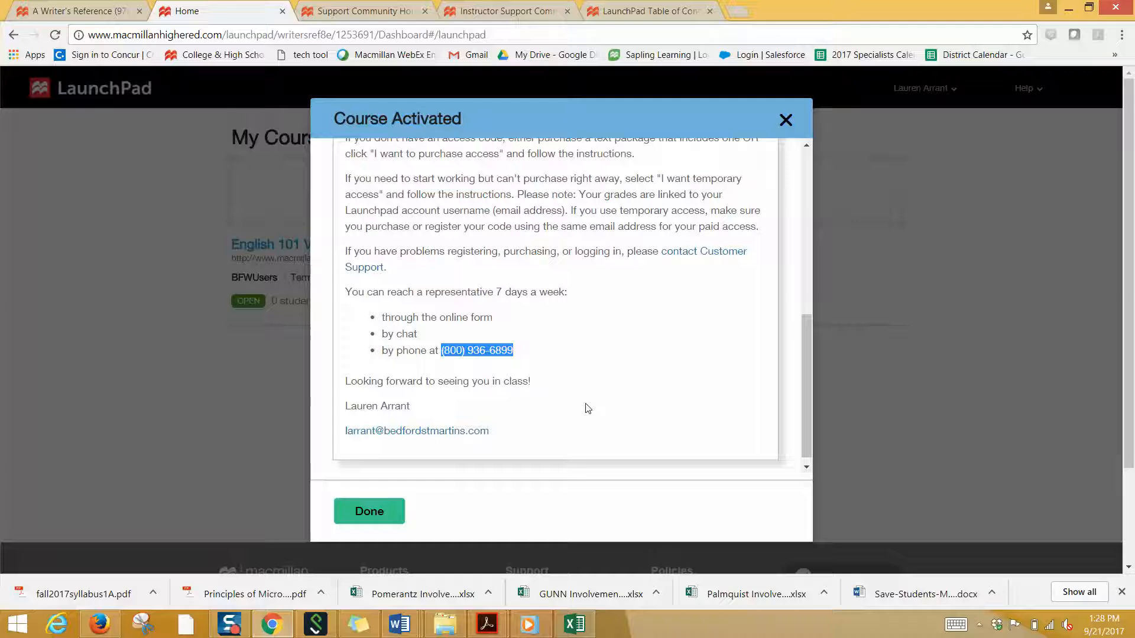
{"action": "scroll", "coordinate": [588, 410], "scroll_direction": "up", "scroll_amount": 10}
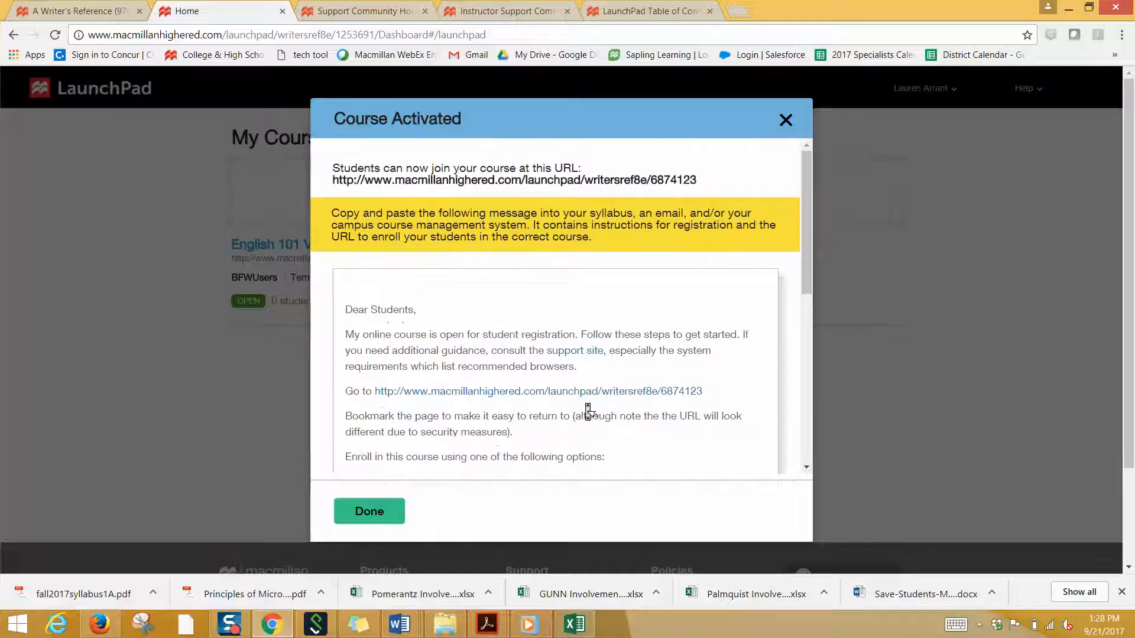
{"action": "left_click", "coordinate": [375, 513]}
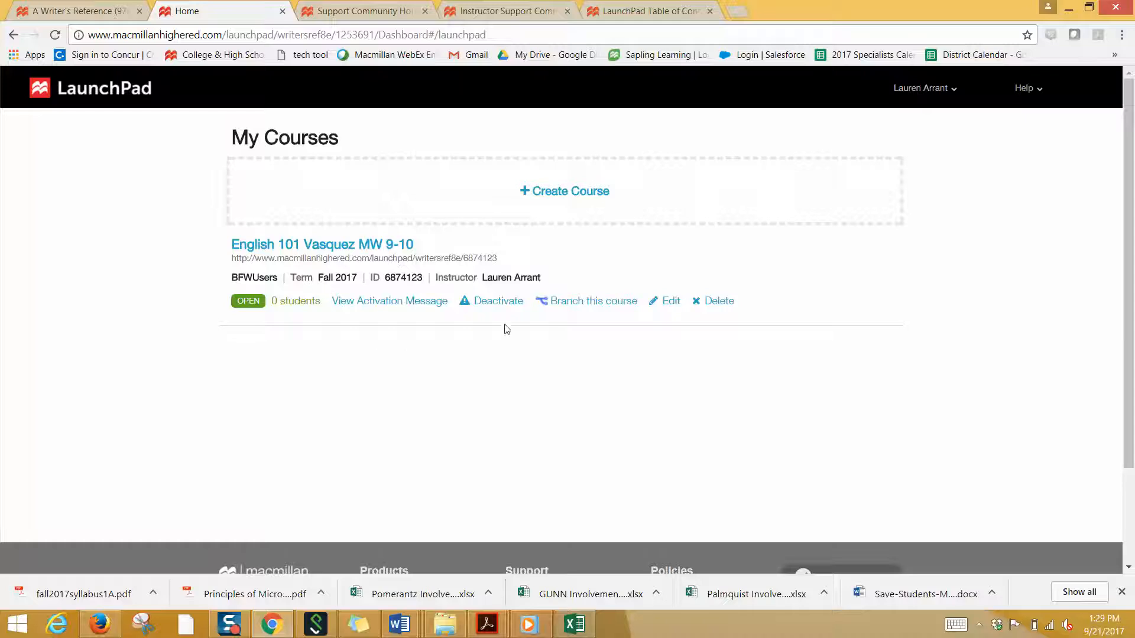
Deactivate the English 101 course so students can no longer join.
{"action": "left_click", "coordinate": [498, 303]}
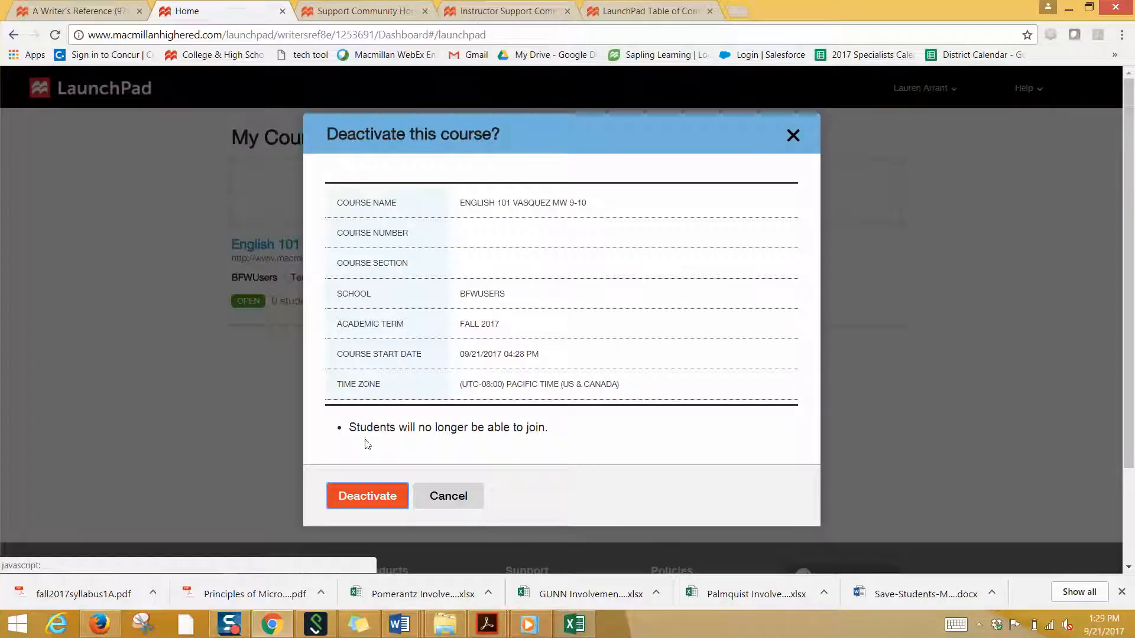
{"action": "left_click", "coordinate": [367, 496]}
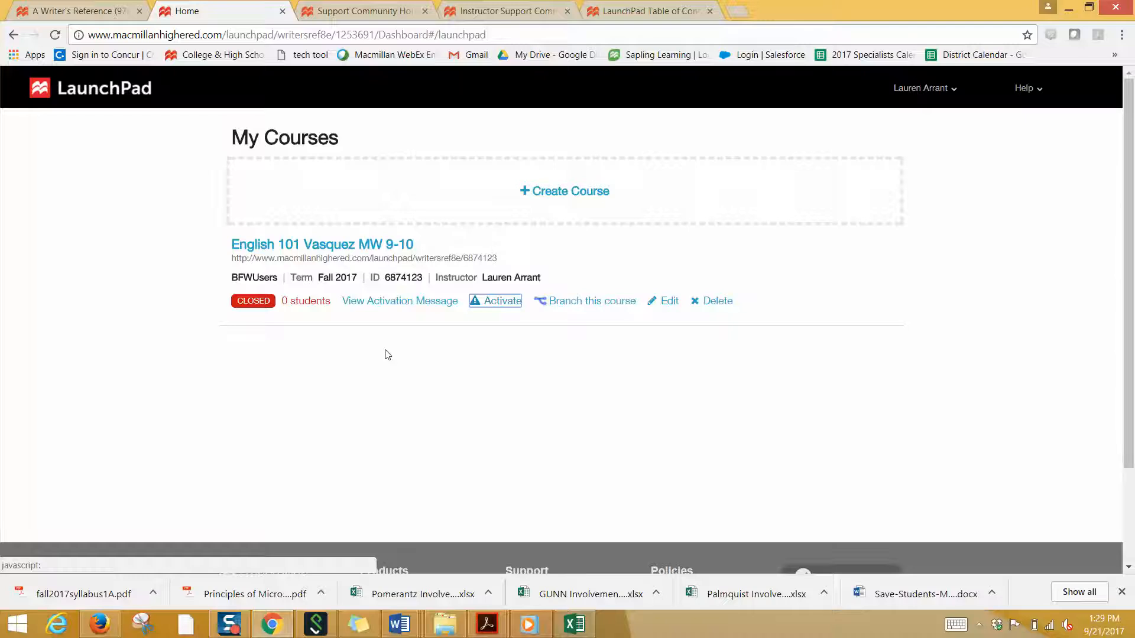
Edit the course title to start with Master Course, remove the MW 9-10 meeting time, and save the details.
{"action": "left_click", "coordinate": [671, 302]}
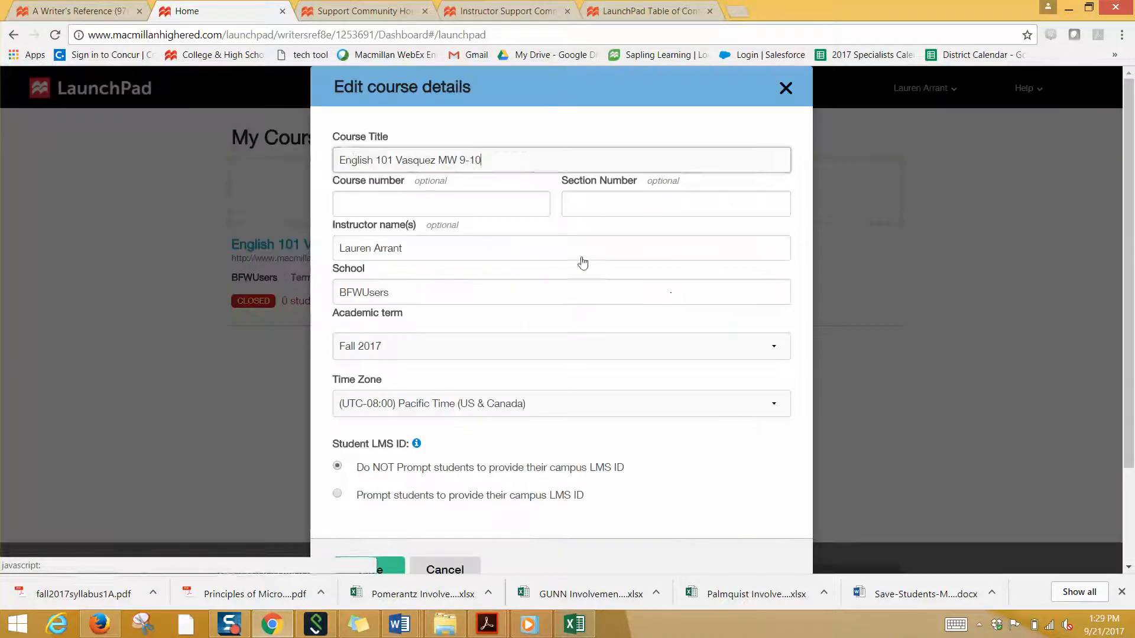
{"action": "left_click", "coordinate": [340, 160]}
{"action": "type", "text": "Master "}
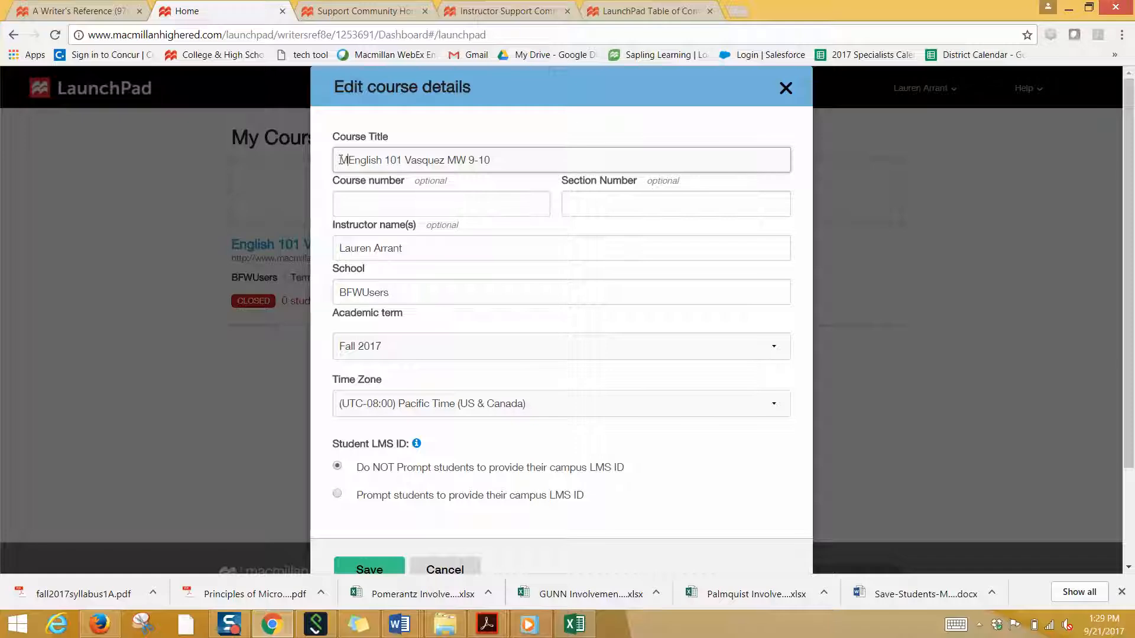
{"action": "type", "text": "Course"}
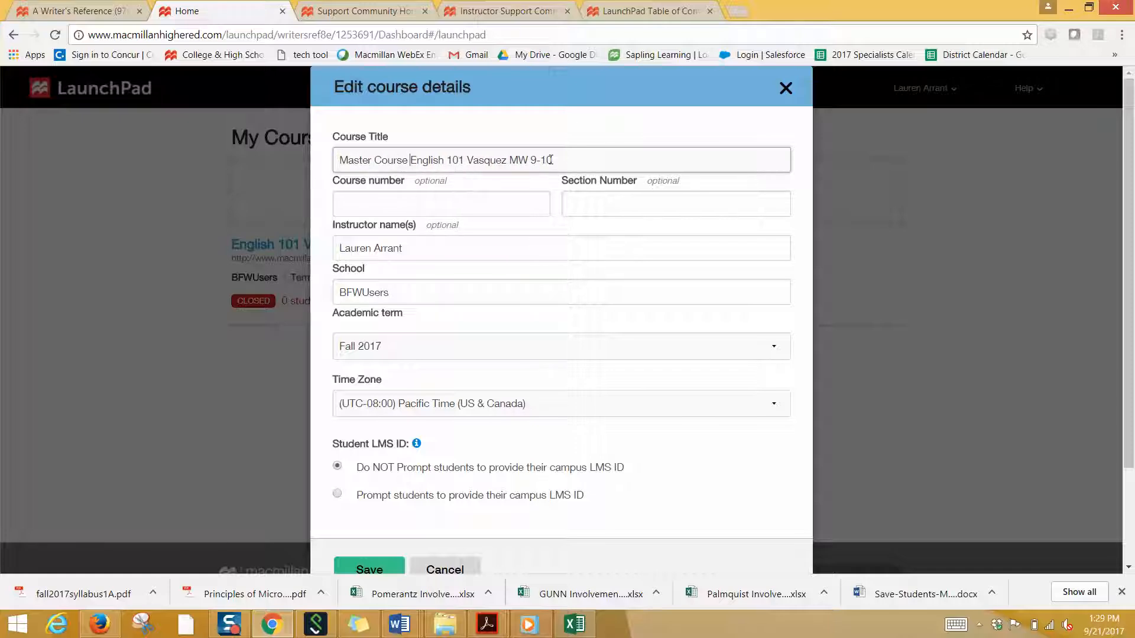
{"action": "left_click_drag", "start_coordinate": [551, 160], "coordinate": [514, 164]}
{"action": "key", "text": "BackSpace"}
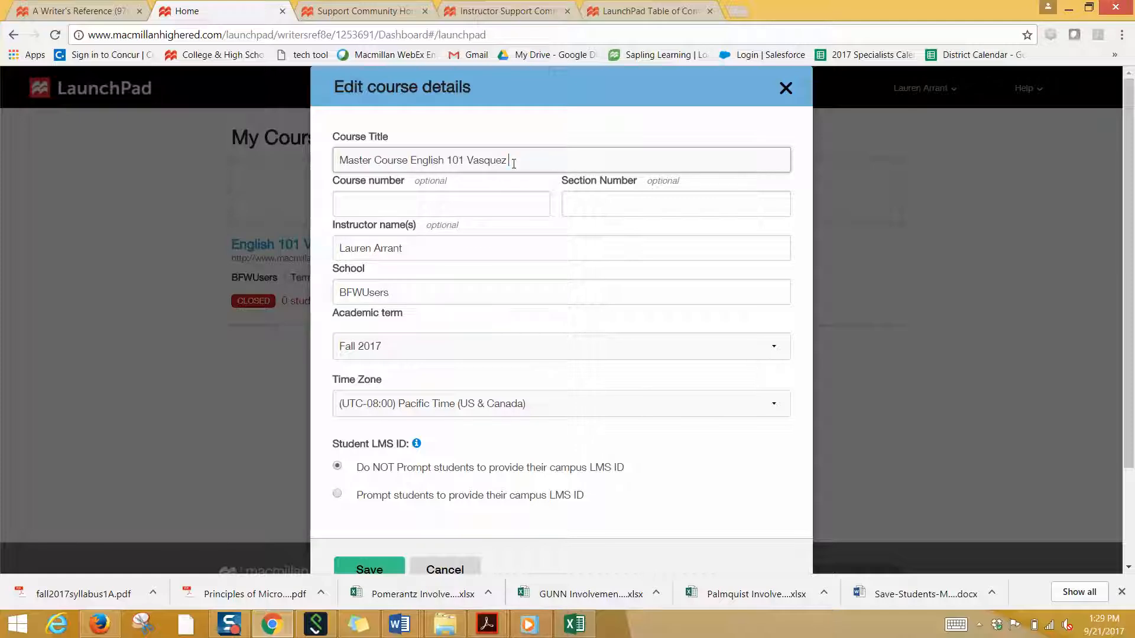
{"action": "left_click", "coordinate": [363, 564]}
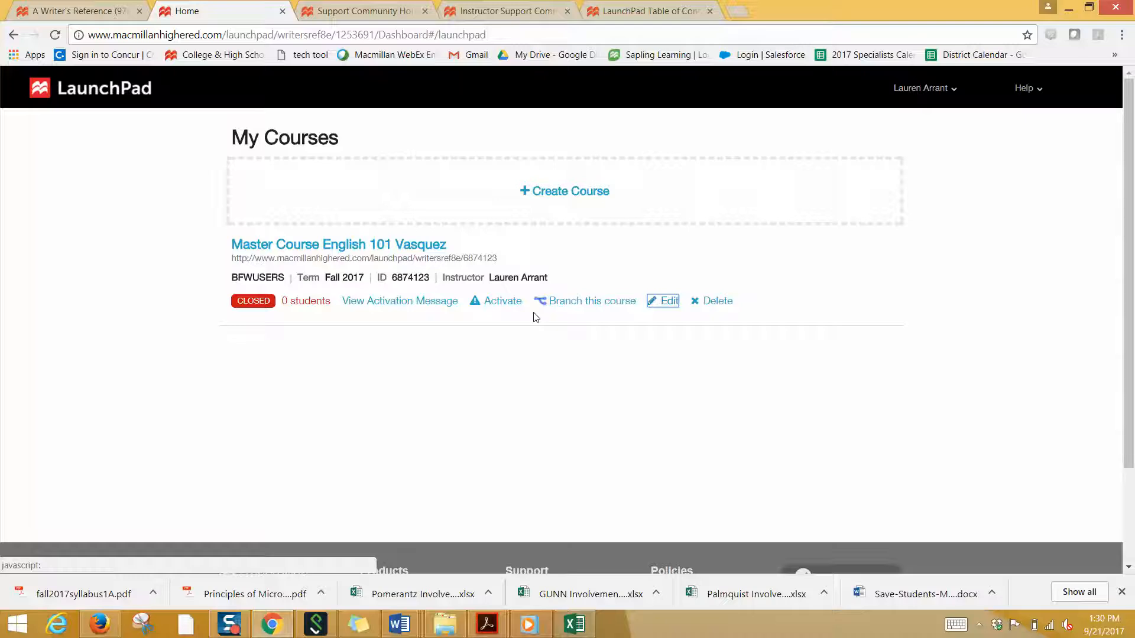
Branch the master course into a linked copy with "sect. 1" added to the end of its title.
{"action": "left_click", "coordinate": [562, 303]}
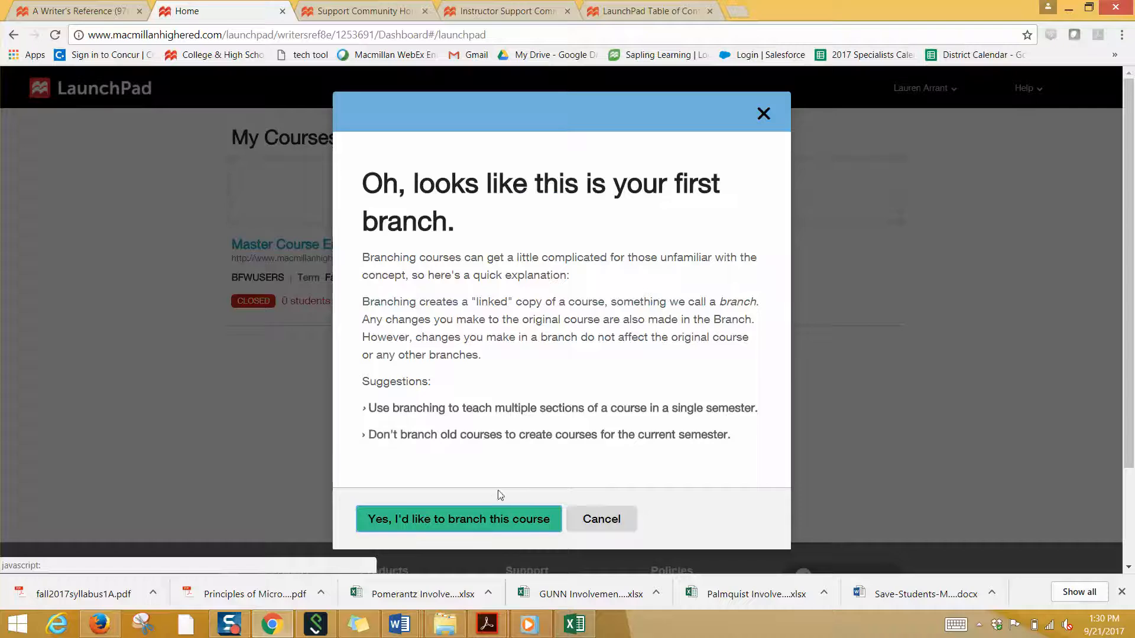
{"action": "left_click", "coordinate": [490, 518]}
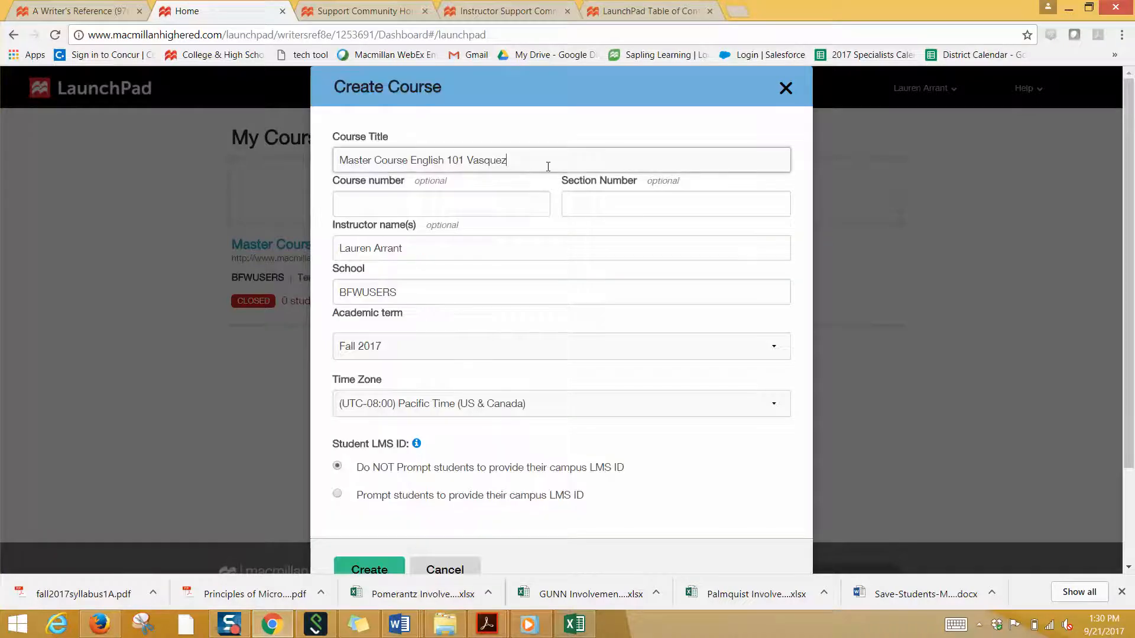
{"action": "type", "text": "sec"}
{"action": "left_click", "coordinate": [378, 569]}
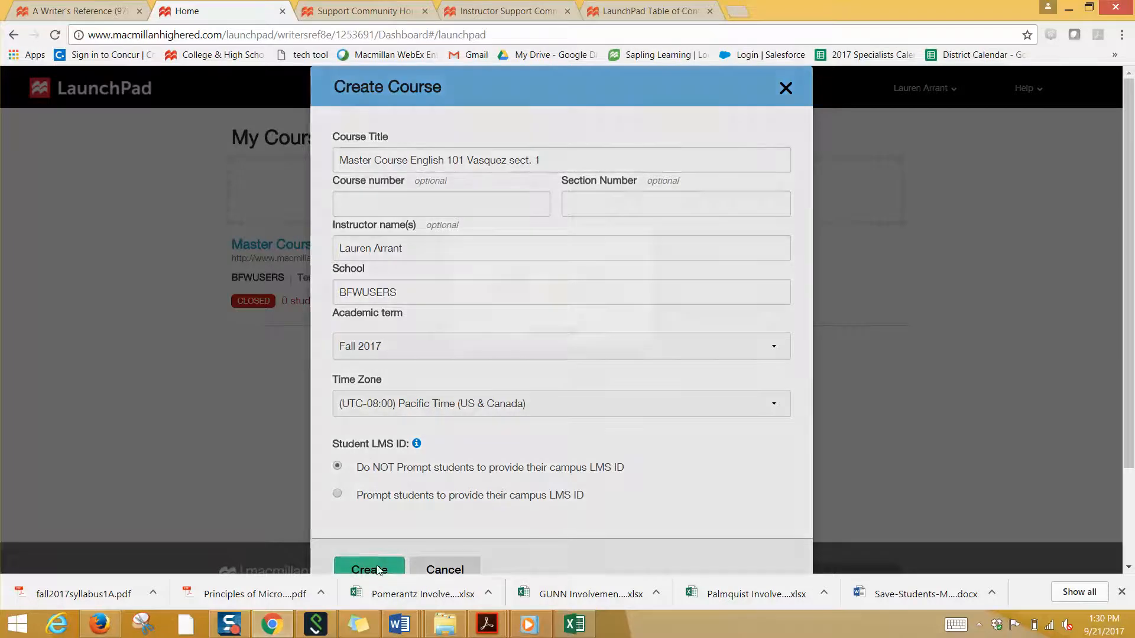
{"action": "scroll", "coordinate": [379, 571], "scroll_direction": "down", "scroll_amount": 3}
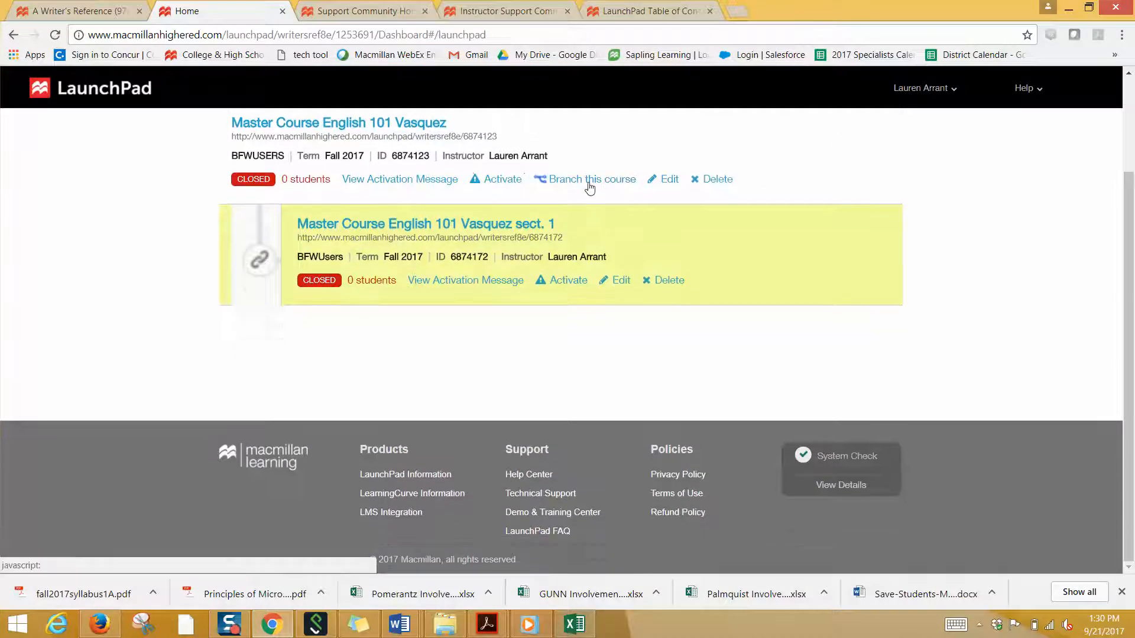
Branch the master course into a linked copy with "-sect. 2" added to the end of its title.
{"action": "left_click", "coordinate": [590, 187]}
{"action": "left_click", "coordinate": [529, 170]}
{"action": "type", "text": "-sect. 2"}
{"action": "left_click", "coordinate": [379, 570]}
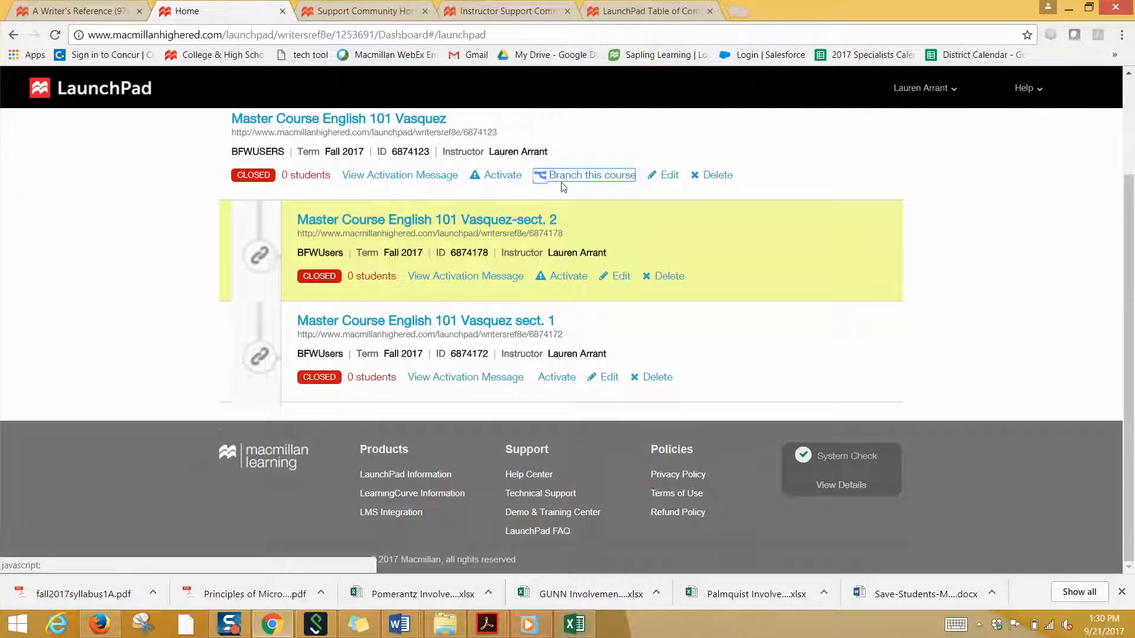
Branch the master course into another linked copy with "-sect 3" added to the end of its title.
{"action": "left_click", "coordinate": [562, 178]}
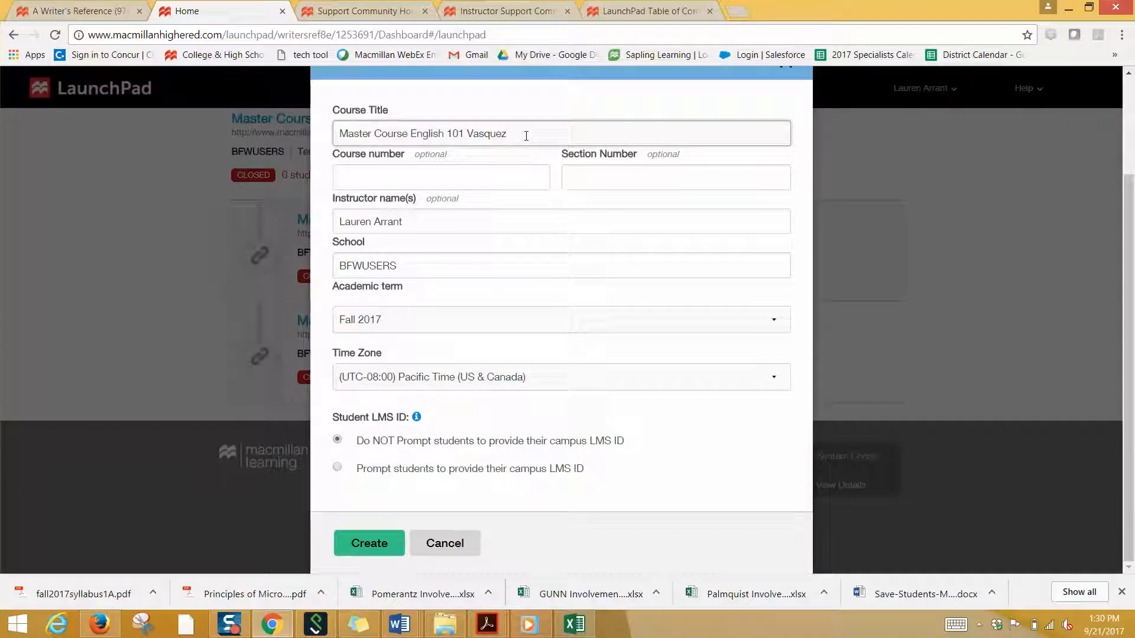
{"action": "type", "text": "-sect 3"}
{"action": "left_click", "coordinate": [386, 553]}
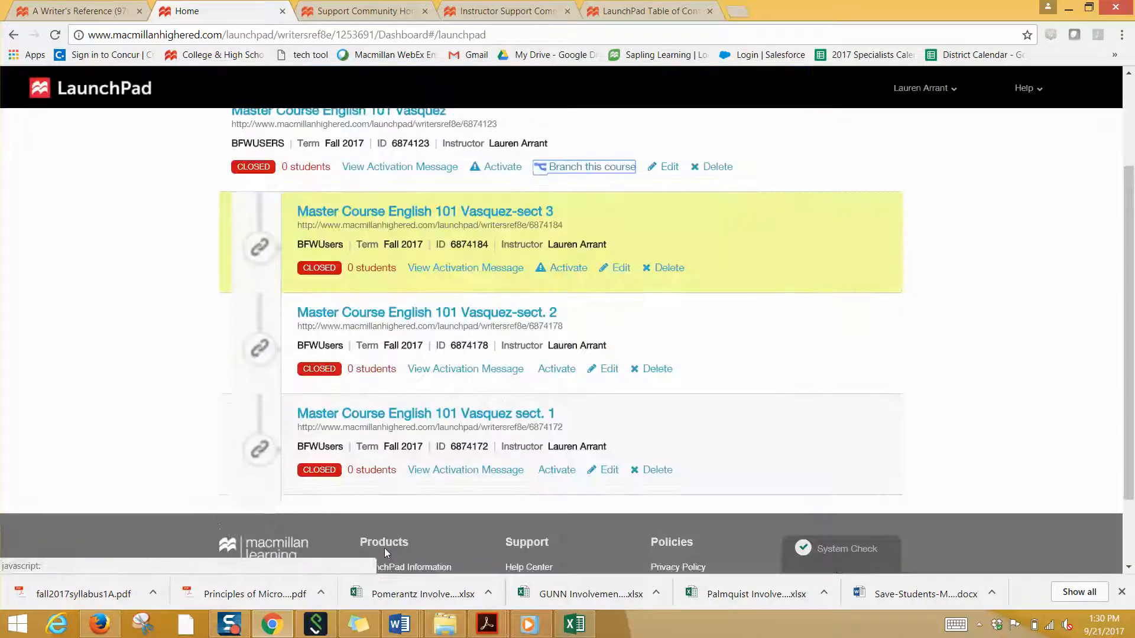
Highlight the course ID at the end of each branched section's web address, from section 3 to section 1.
{"action": "scroll", "coordinate": [780, 336], "scroll_direction": "up", "scroll_amount": 1}
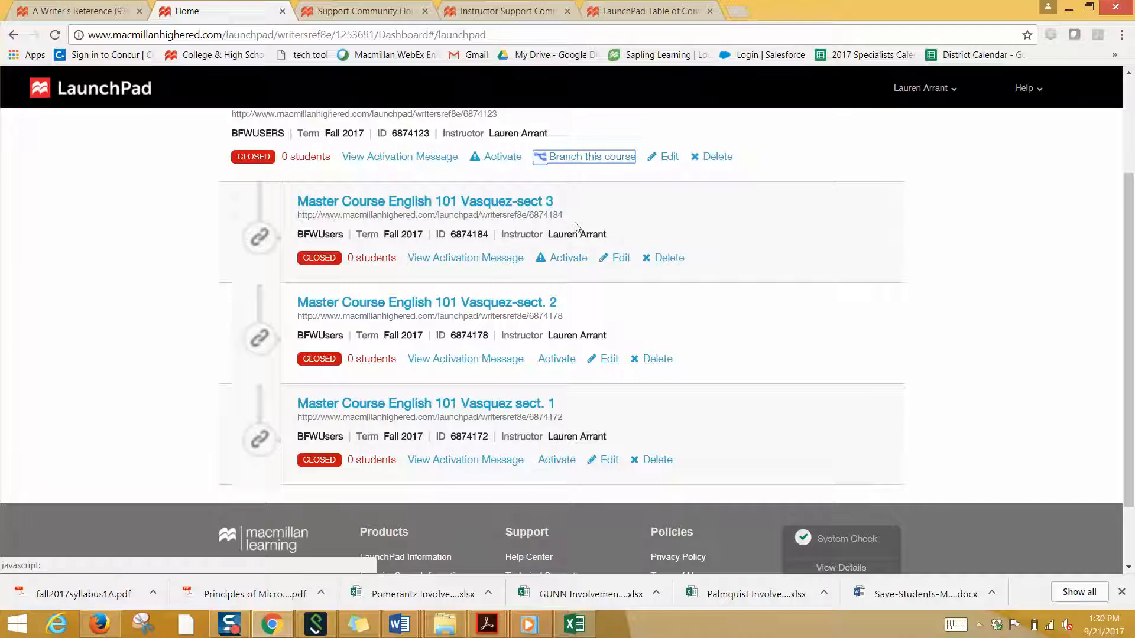
{"action": "left_click_drag", "start_coordinate": [563, 217], "coordinate": [532, 217]}
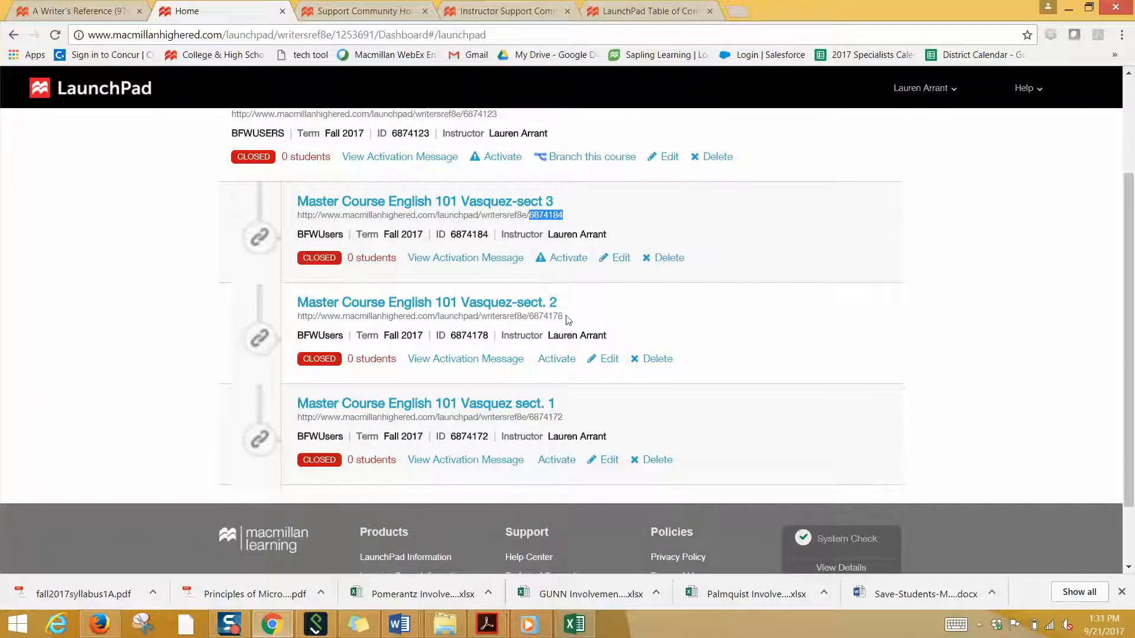
{"action": "left_click_drag", "start_coordinate": [566, 316], "coordinate": [530, 319]}
{"action": "left_click_drag", "start_coordinate": [568, 418], "coordinate": [529, 421]}
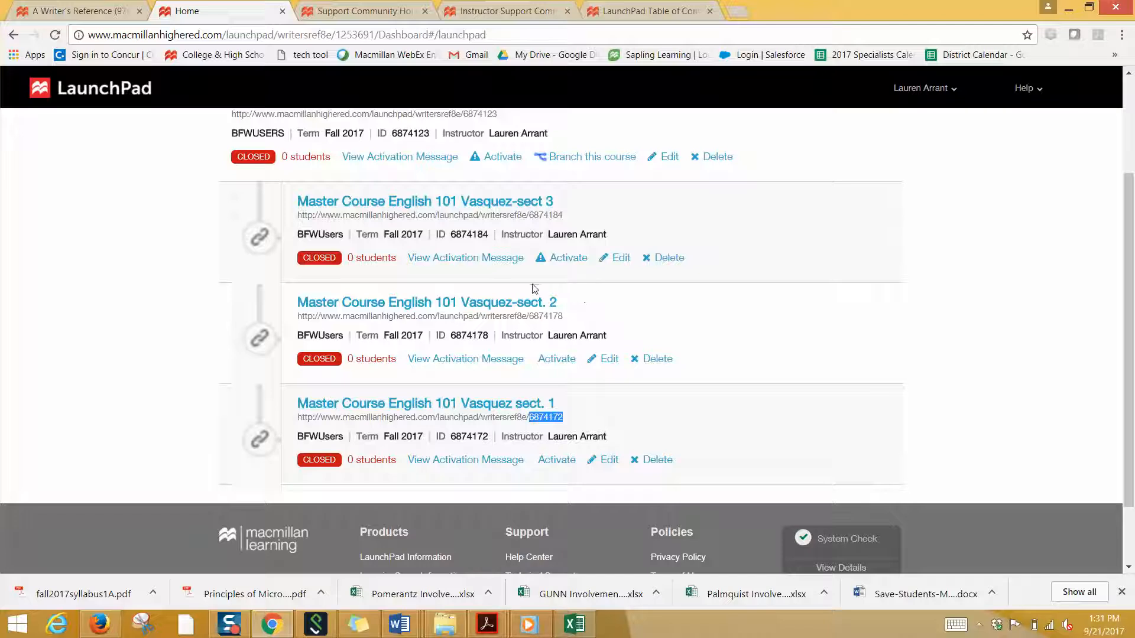
Activate the three branched courses, sect 3, sect. 2 and sect. 1, so students can join them.
{"action": "left_click", "coordinate": [553, 259]}
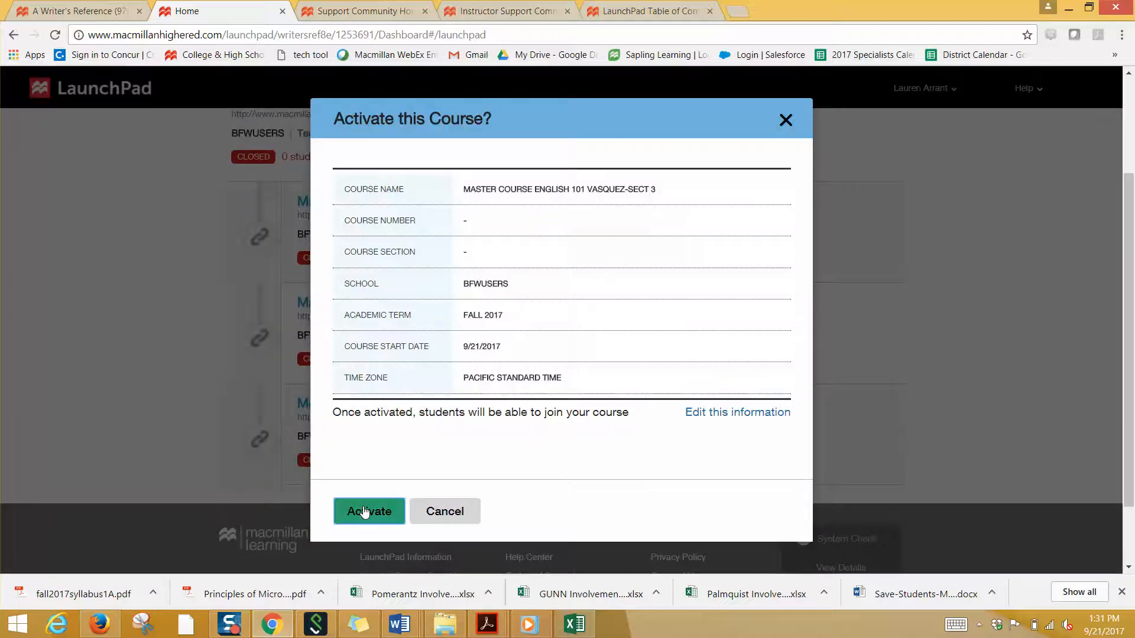
{"action": "left_click", "coordinate": [362, 510]}
{"action": "left_click", "coordinate": [362, 511]}
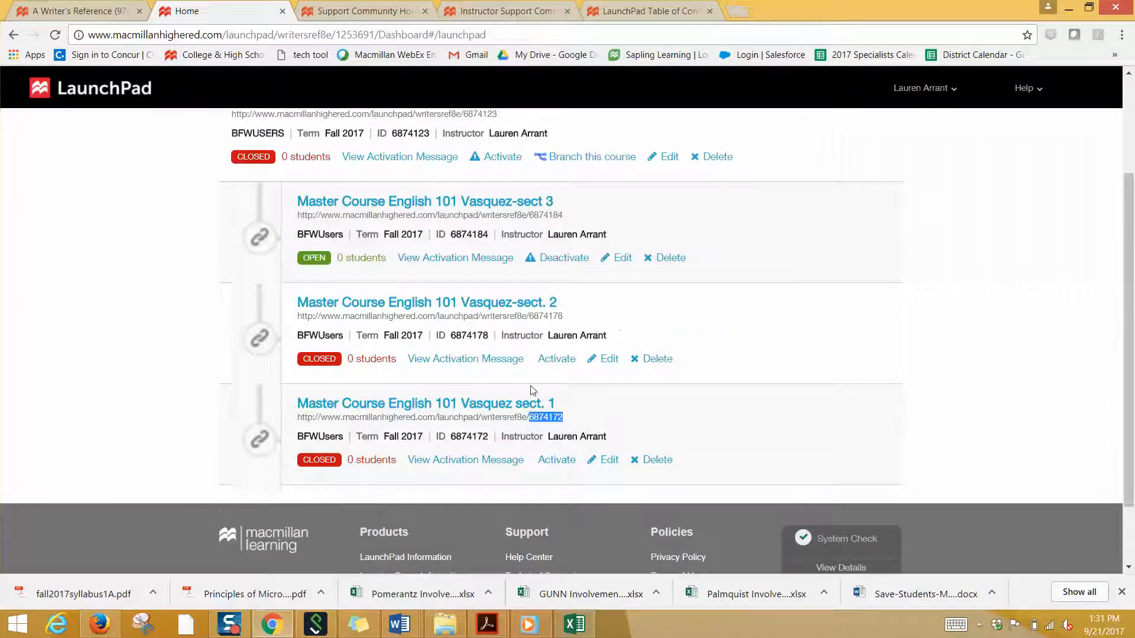
{"action": "left_click", "coordinate": [556, 360]}
{"action": "left_click", "coordinate": [371, 515]}
{"action": "left_click", "coordinate": [369, 512]}
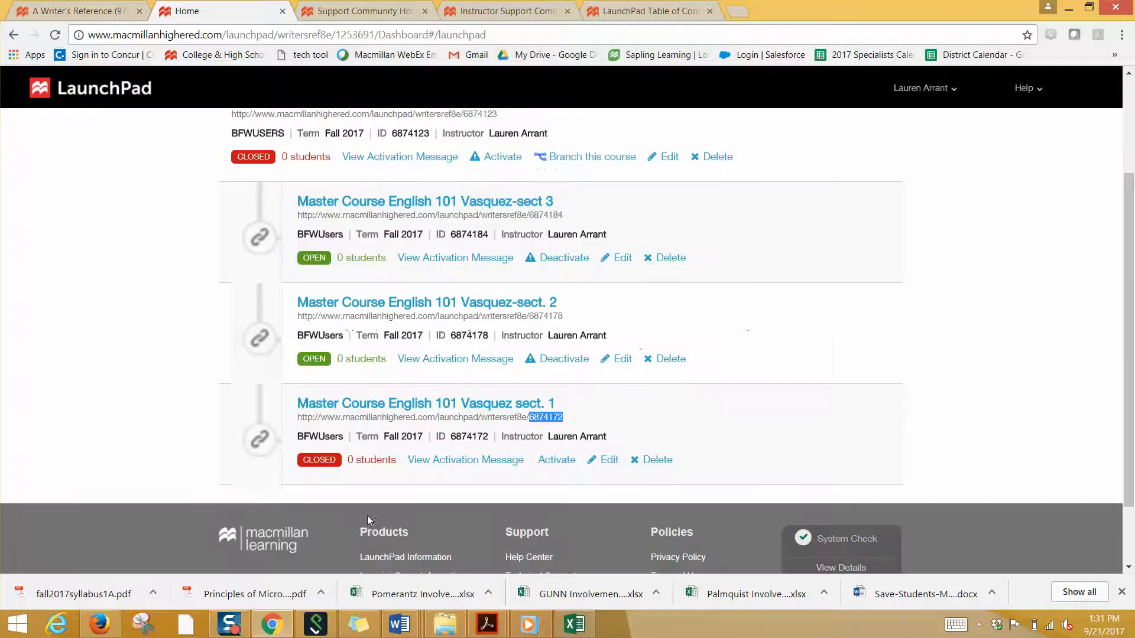
{"action": "left_click", "coordinate": [557, 461]}
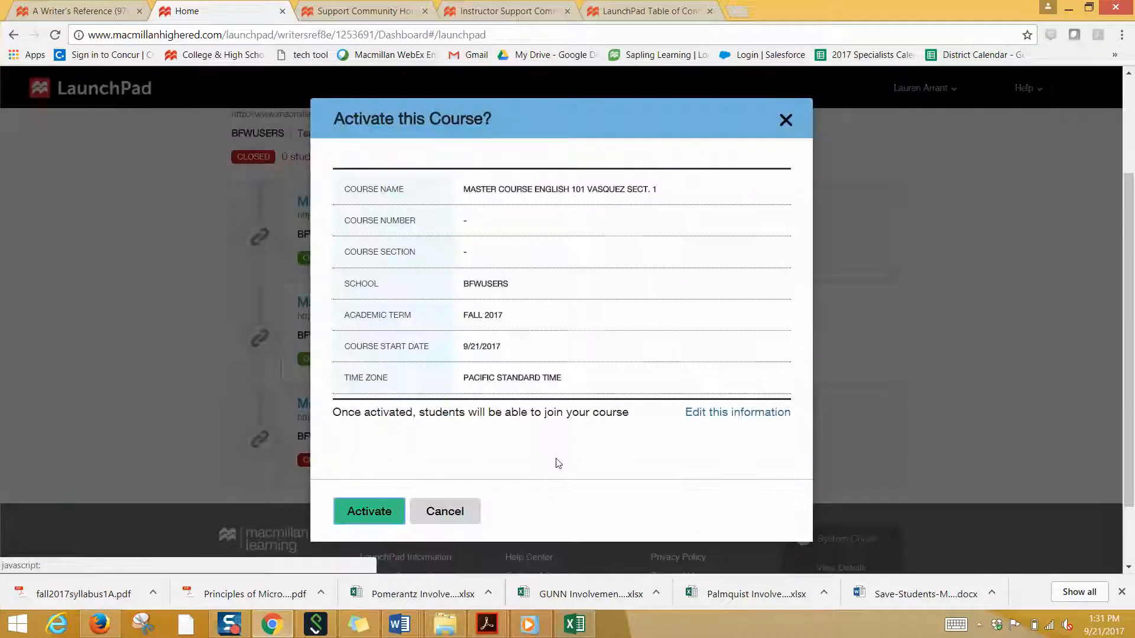
{"action": "left_click", "coordinate": [361, 509]}
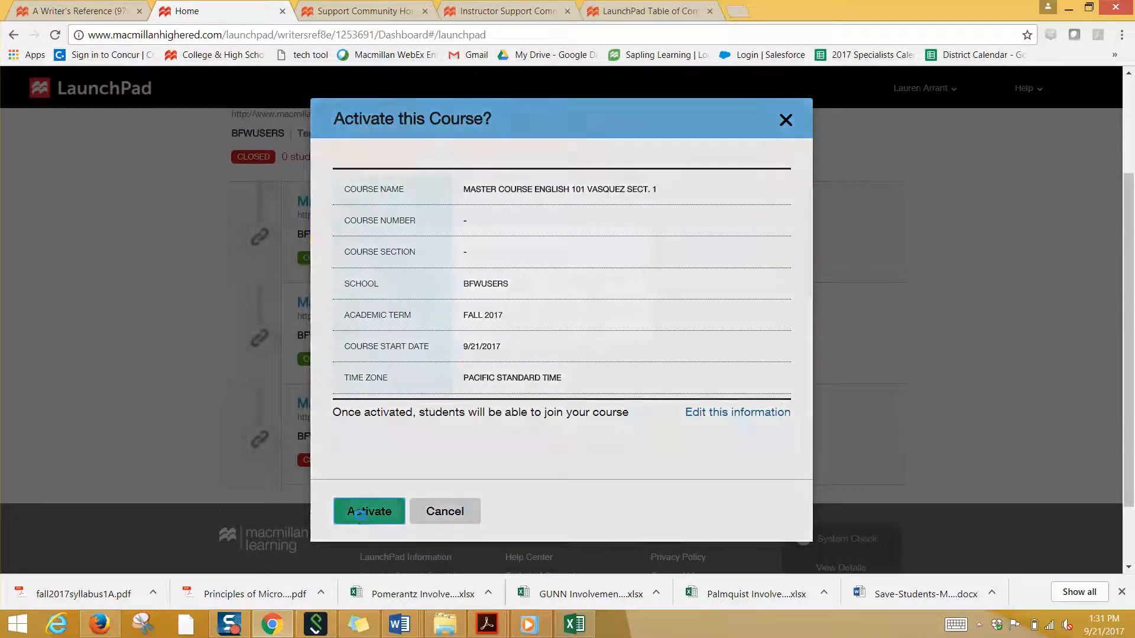
{"action": "left_click", "coordinate": [361, 512]}
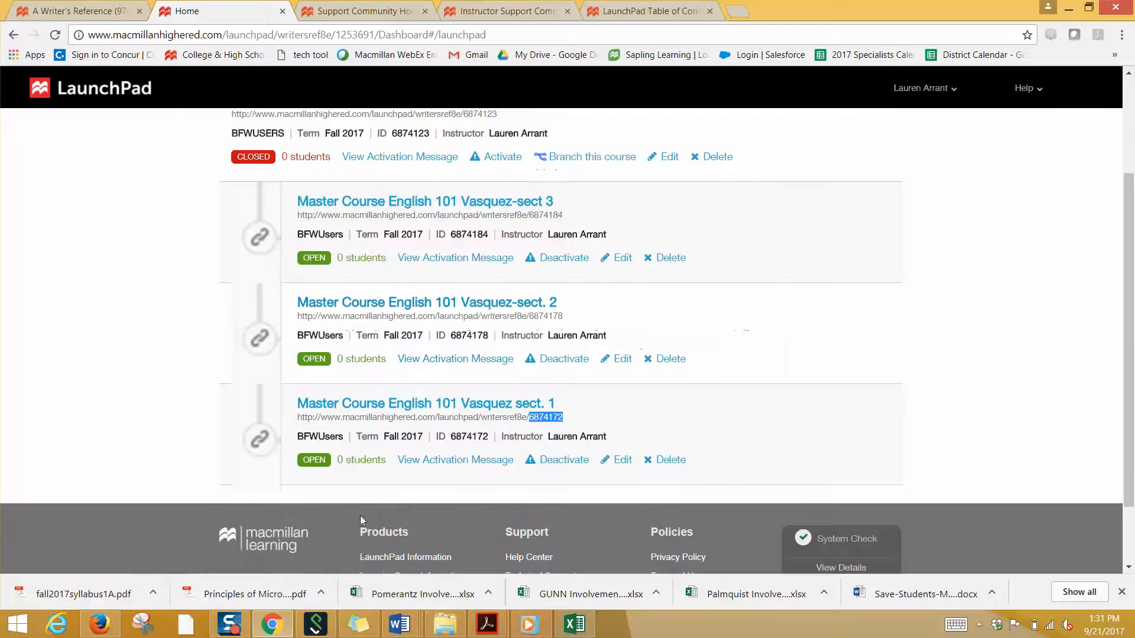
Delete the three branched section courses, sect. 1, sect. 2 and sect 3, leaving the master course in place.
{"action": "scroll", "coordinate": [489, 307], "scroll_direction": "up", "scroll_amount": 2}
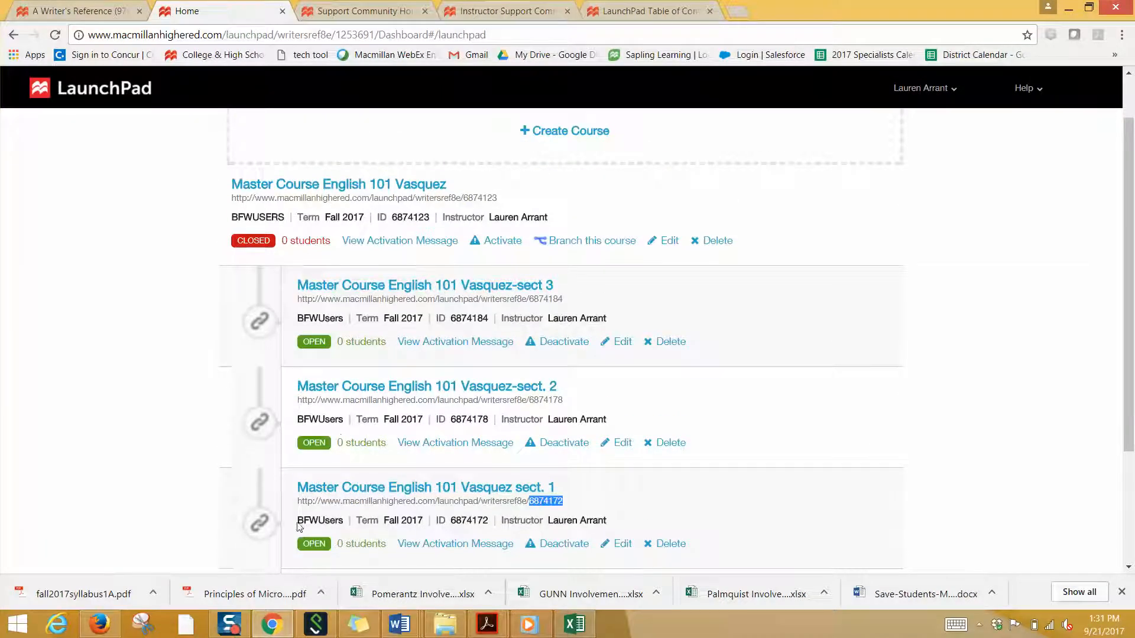
{"action": "scroll", "coordinate": [353, 543], "scroll_direction": "down", "scroll_amount": 2}
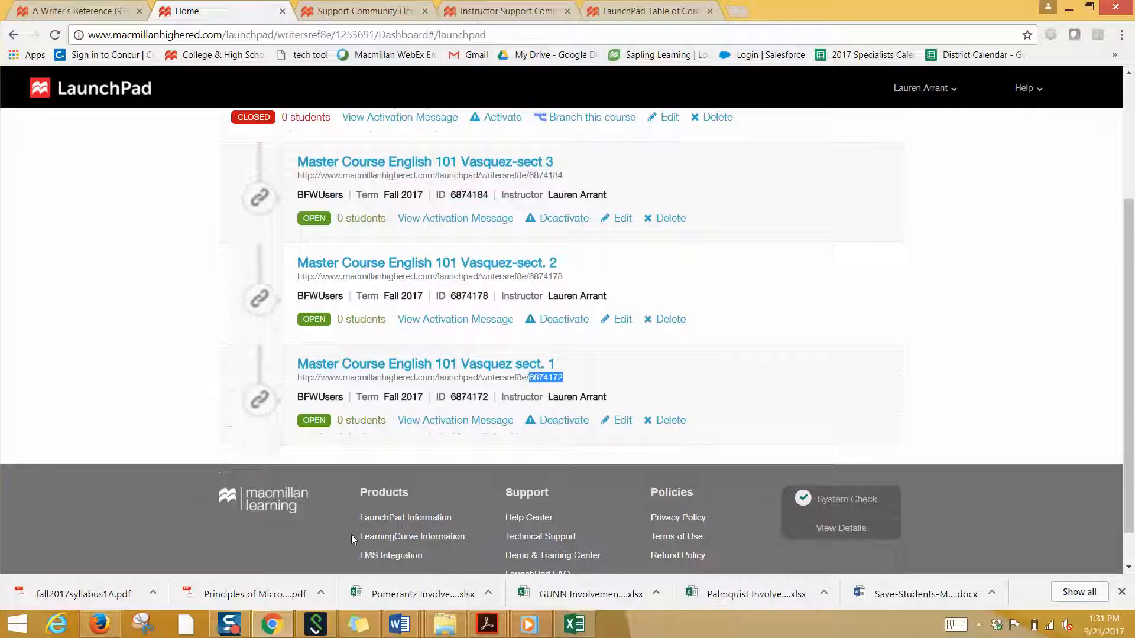
{"action": "scroll", "coordinate": [351, 535], "scroll_direction": "up", "scroll_amount": 2}
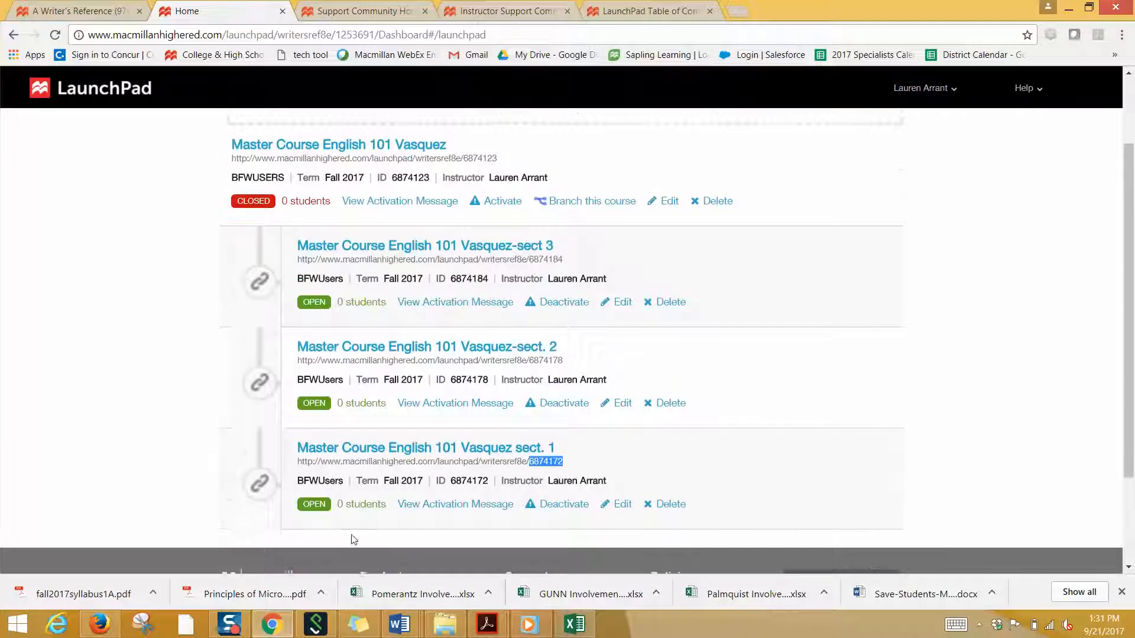
{"action": "left_click", "coordinate": [673, 504]}
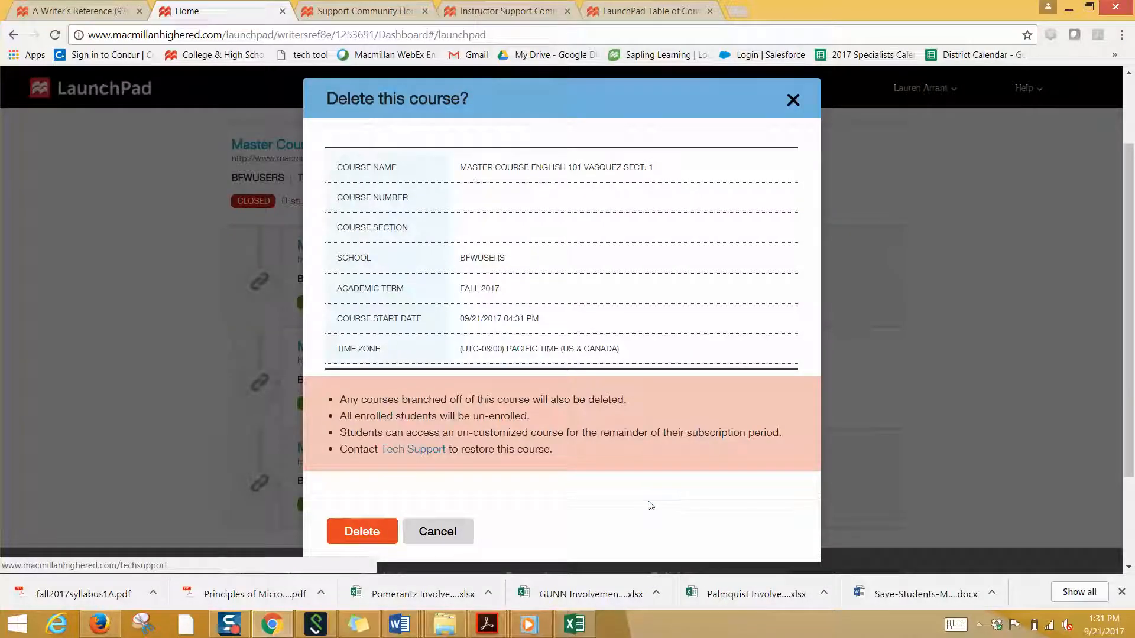
{"action": "left_click", "coordinate": [347, 533]}
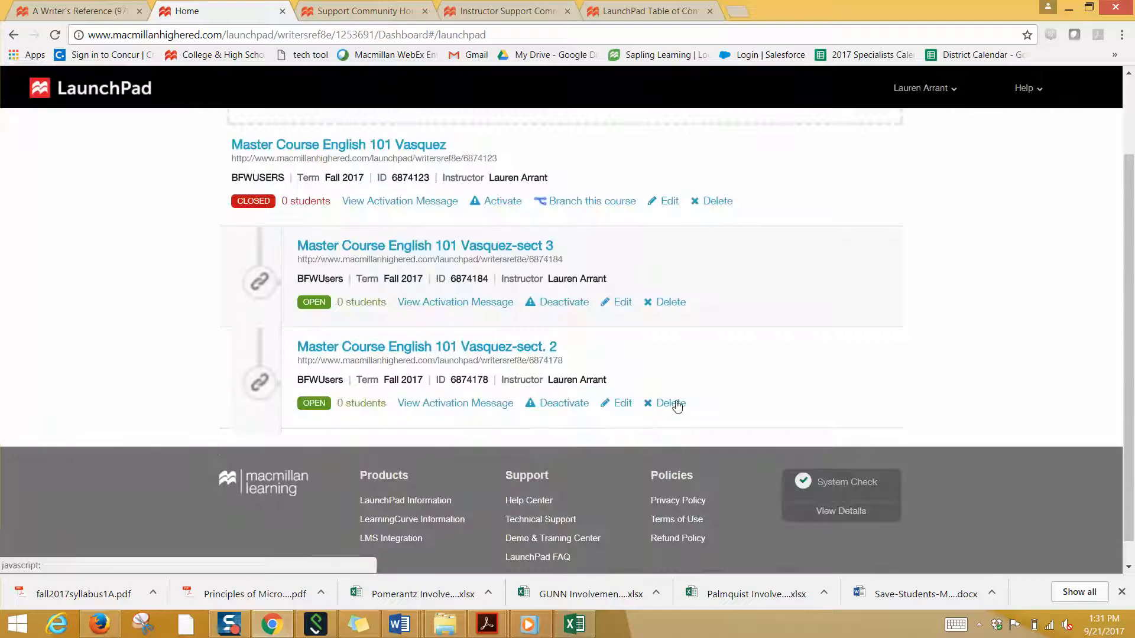
{"action": "left_click", "coordinate": [676, 402]}
{"action": "left_click", "coordinate": [360, 532]}
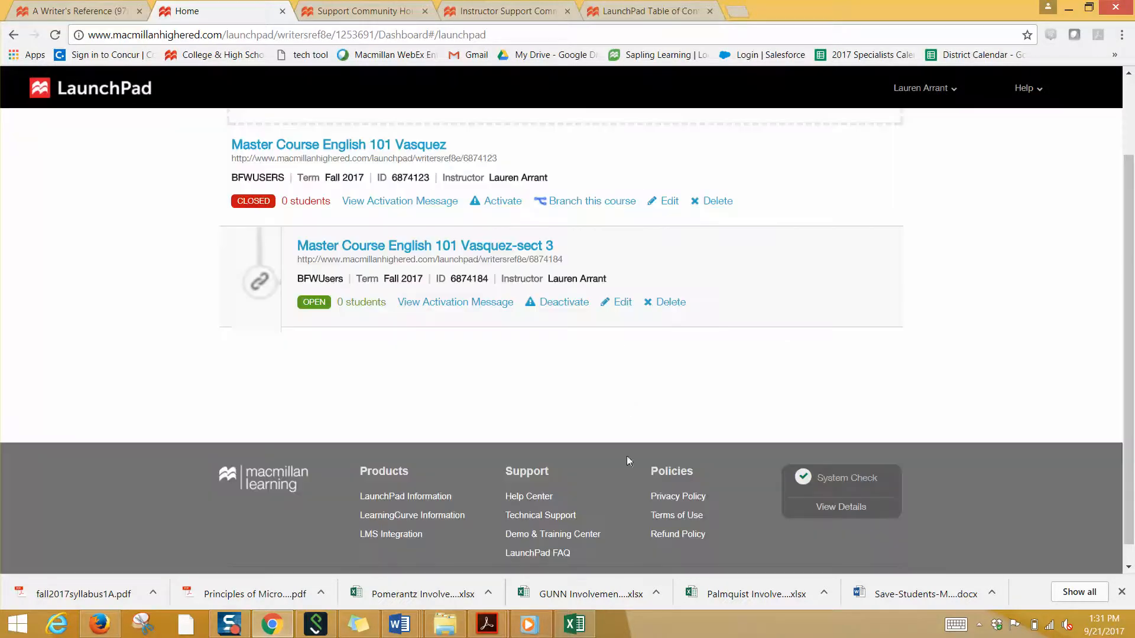
{"action": "left_click", "coordinate": [673, 303]}
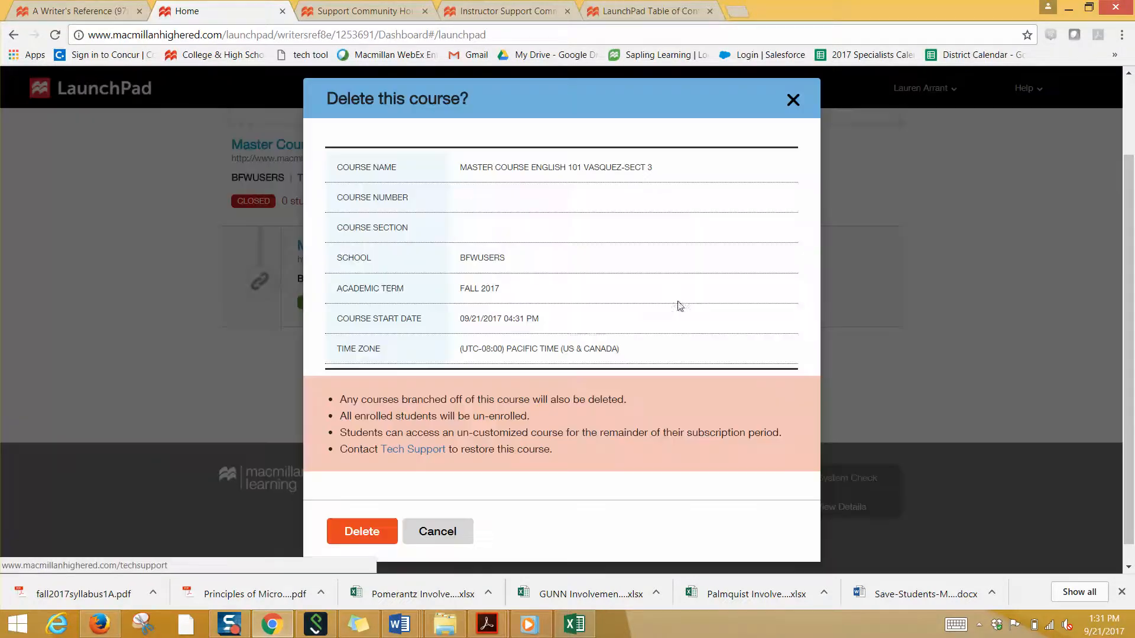
{"action": "left_click", "coordinate": [333, 531]}
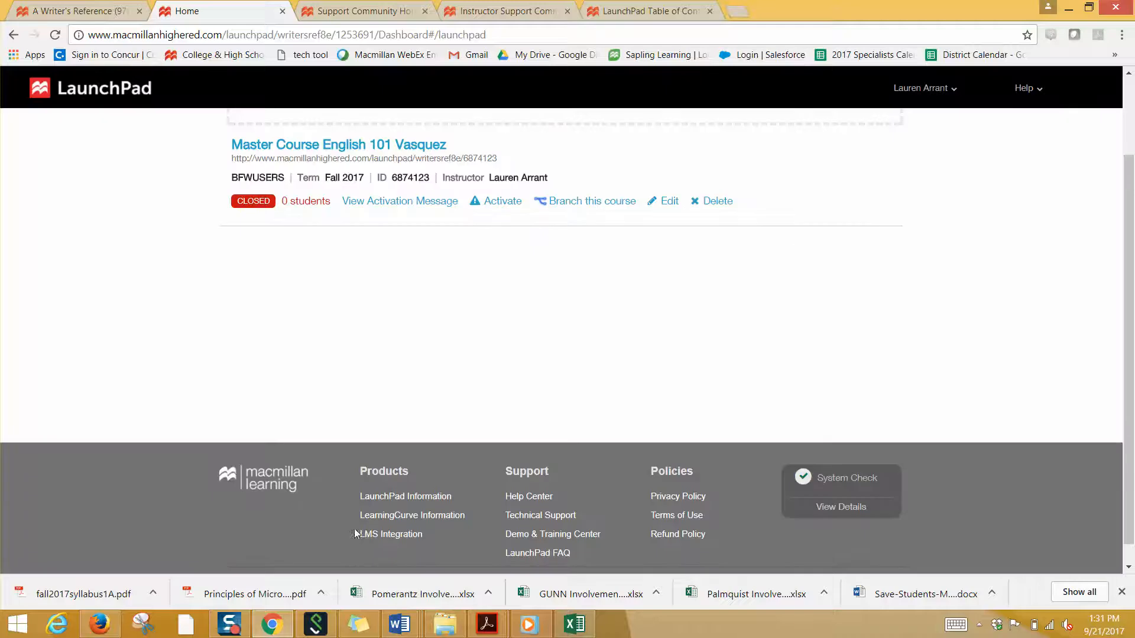
Open the master English 101 course and read through its Welcome page about the e-book, exercises, LearningCurve, writing prompts and gradebook.
{"action": "left_click", "coordinate": [353, 151]}
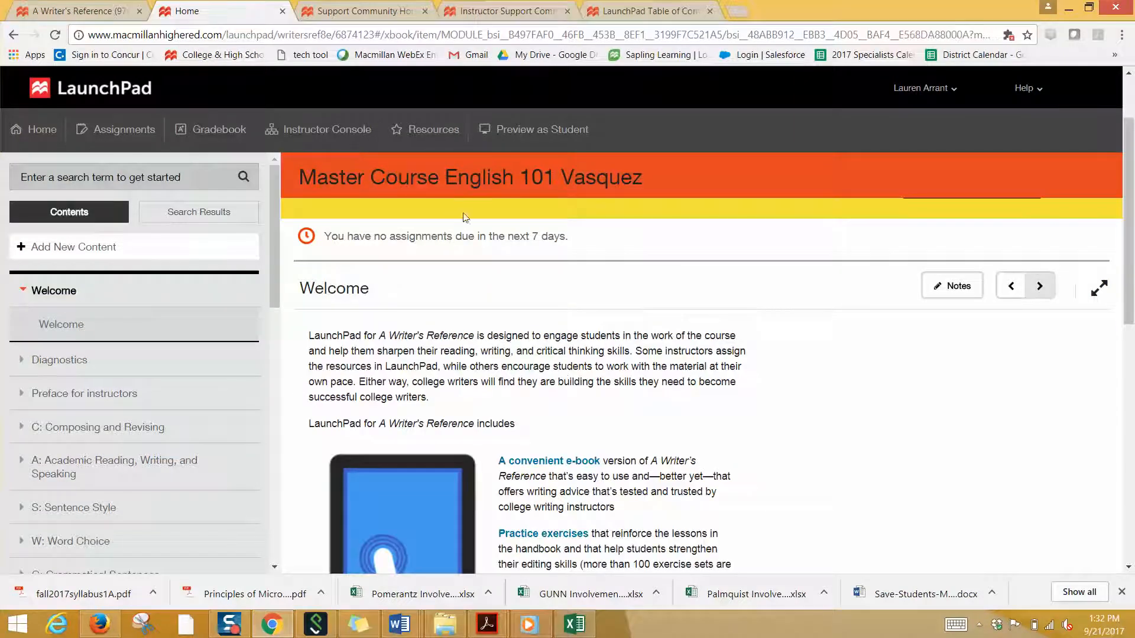
{"action": "scroll", "coordinate": [788, 422], "scroll_direction": "down", "scroll_amount": 2}
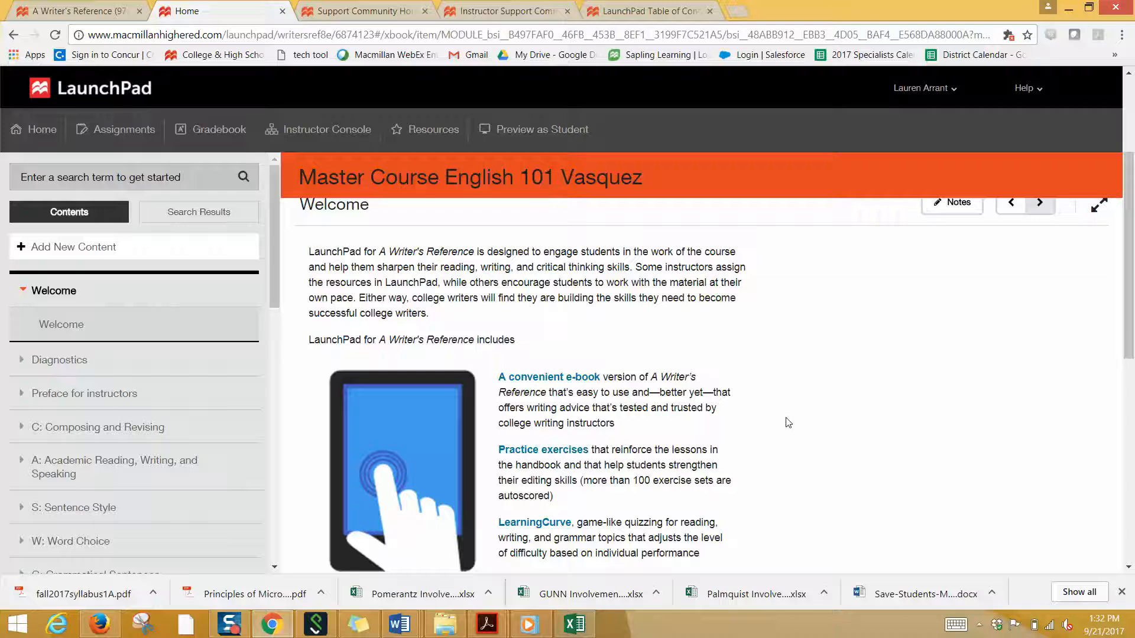
{"action": "scroll", "coordinate": [788, 423], "scroll_direction": "down", "scroll_amount": 3}
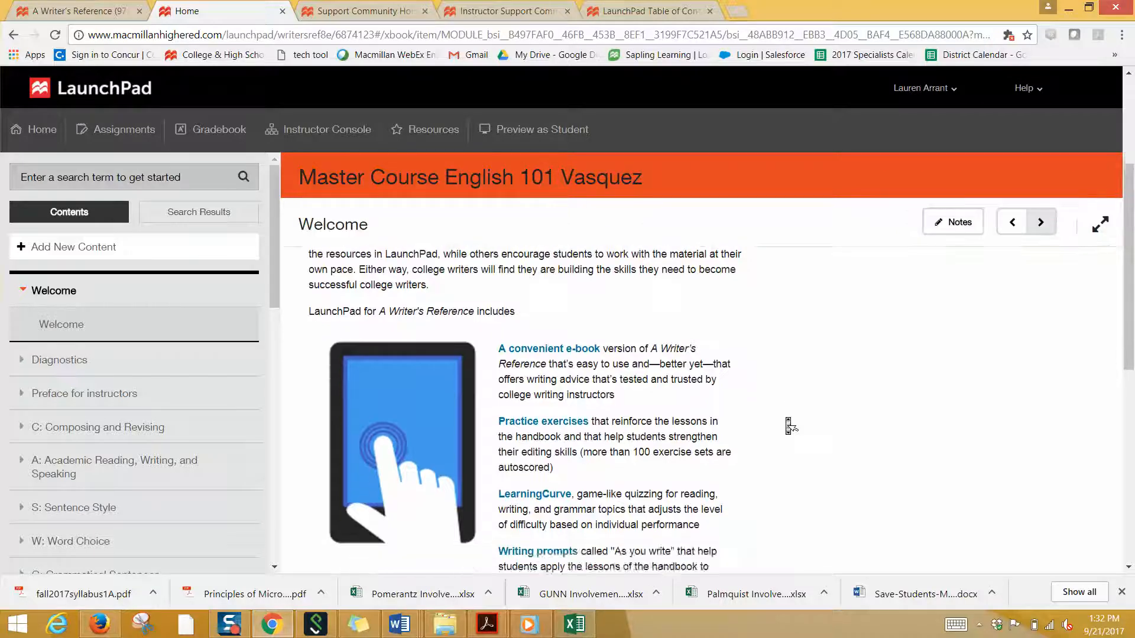
{"action": "scroll", "coordinate": [788, 422], "scroll_direction": "up", "scroll_amount": 1}
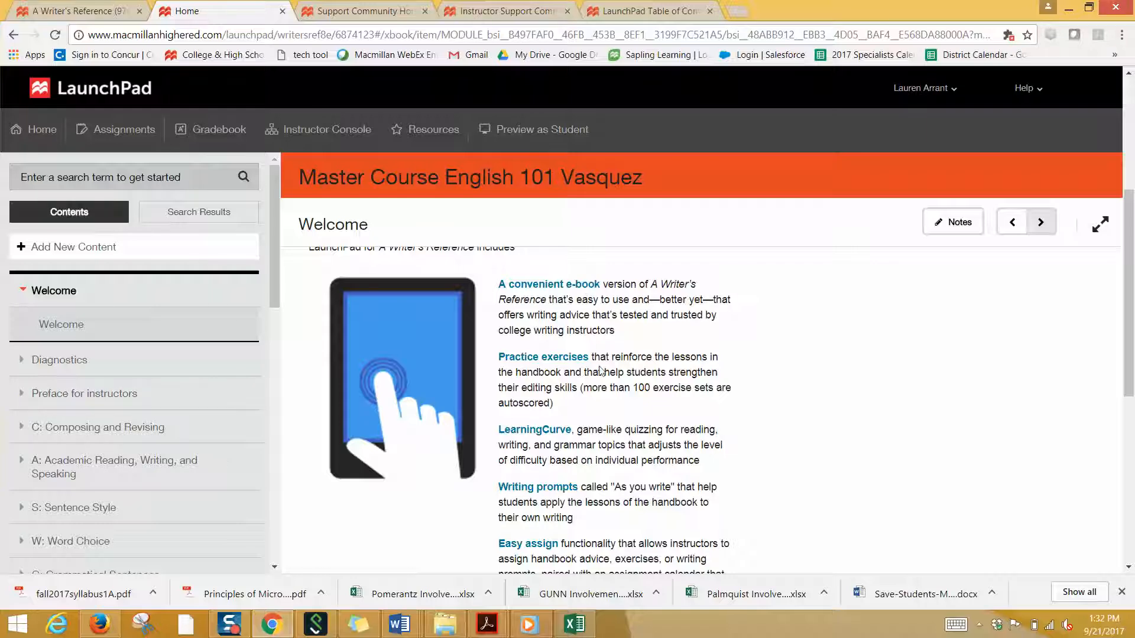
{"action": "scroll", "coordinate": [600, 371], "scroll_direction": "down", "scroll_amount": 2}
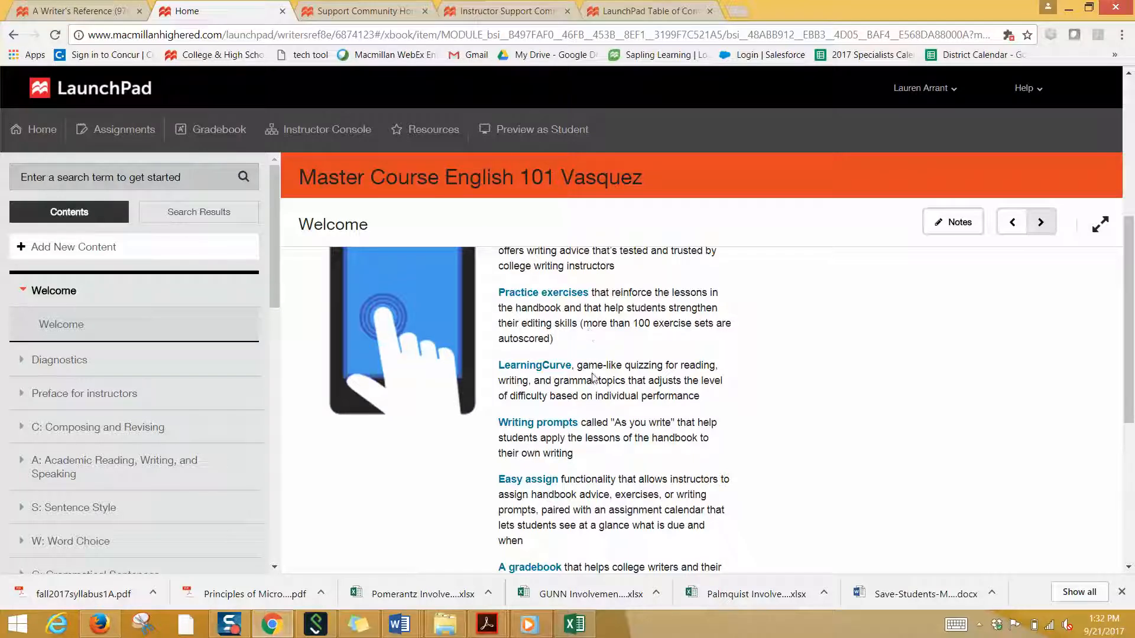
{"action": "scroll", "coordinate": [593, 379], "scroll_direction": "down", "scroll_amount": 2}
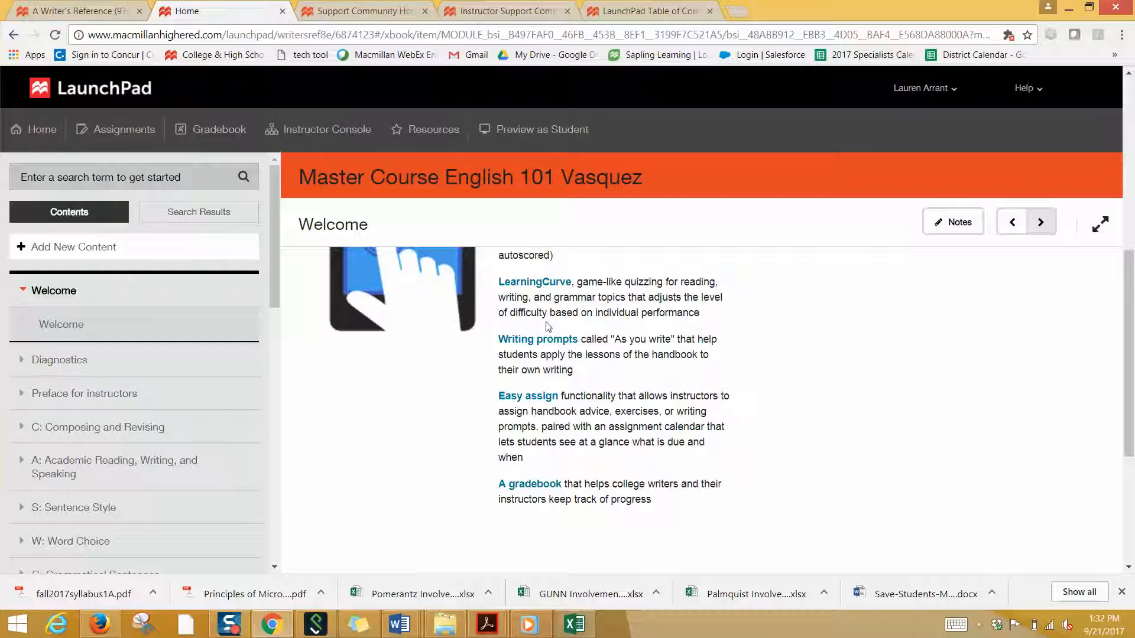
{"action": "scroll", "coordinate": [547, 366], "scroll_direction": "down", "scroll_amount": 1}
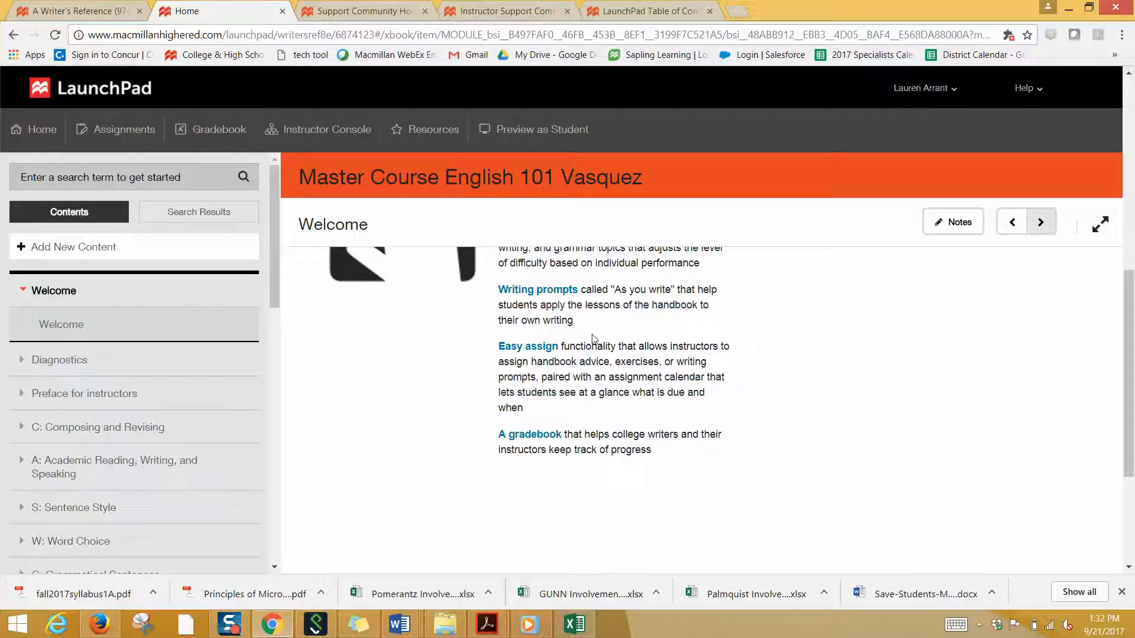
{"action": "scroll", "coordinate": [595, 362], "scroll_direction": "down", "scroll_amount": 1}
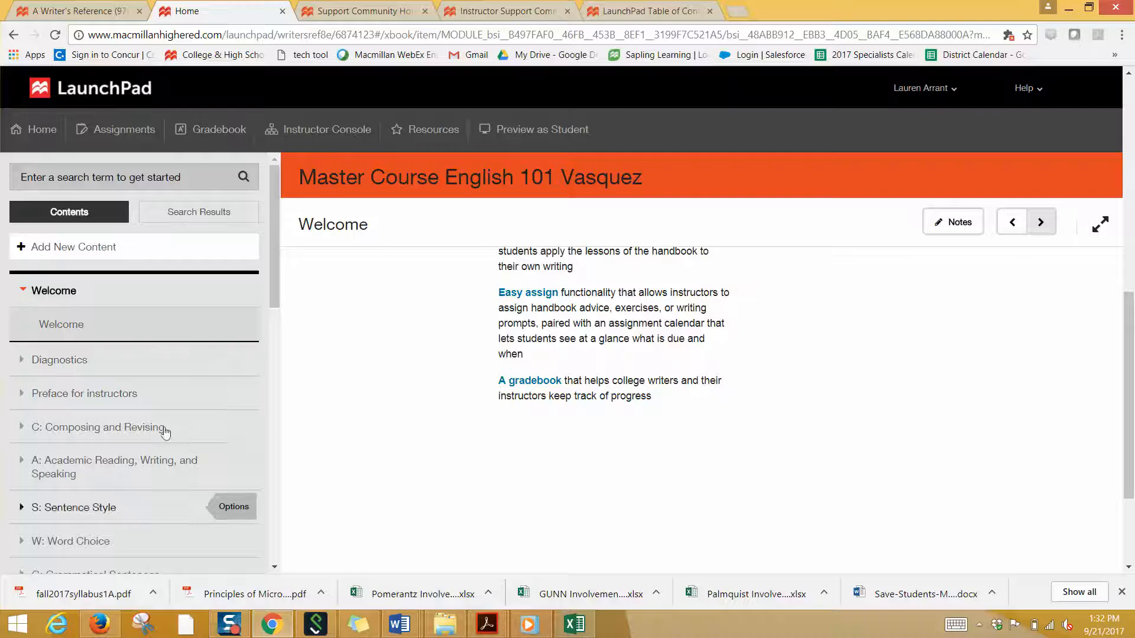
{"action": "scroll", "coordinate": [449, 378], "scroll_direction": "up", "scroll_amount": 5}
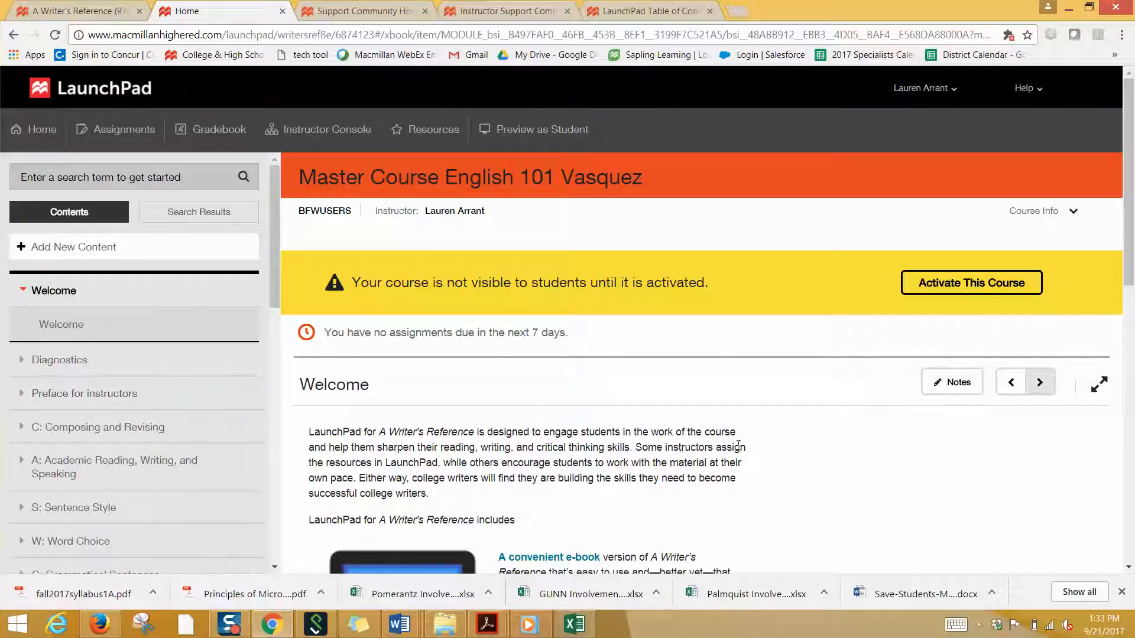
Activate the master English 101 course from its home page so it is visible to students.
{"action": "left_click", "coordinate": [959, 291]}
{"action": "left_click", "coordinate": [367, 512]}
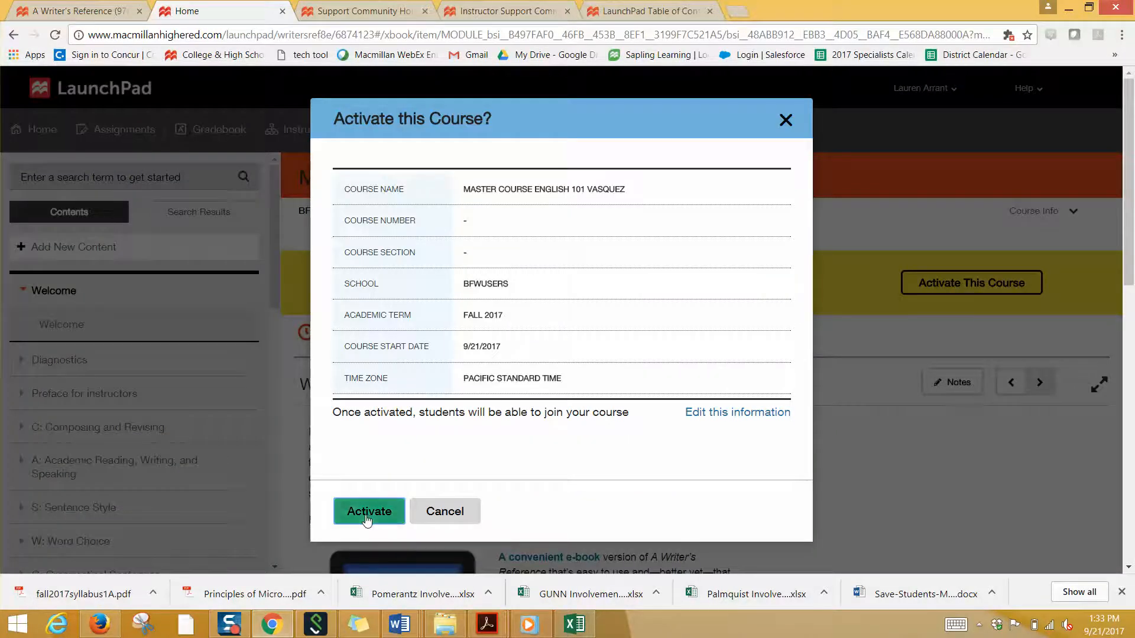
{"action": "left_click", "coordinate": [369, 512]}
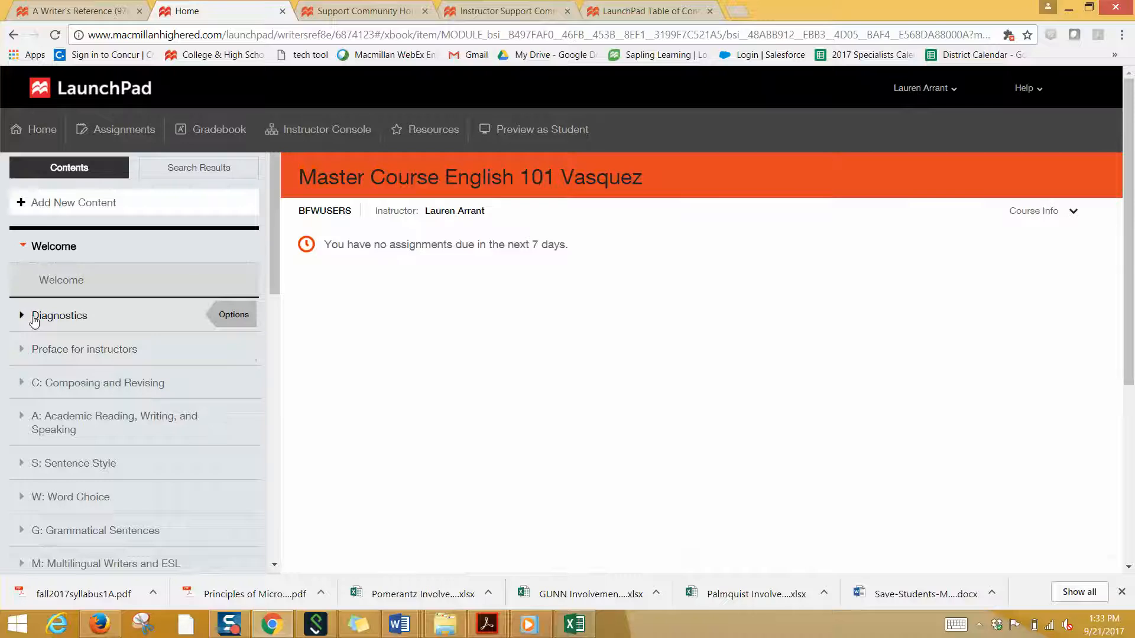
Expand the Diagnostics unit in the course contents and open the Sentence Grammar Diagnostic Pre-Test.
{"action": "left_click", "coordinate": [35, 318]}
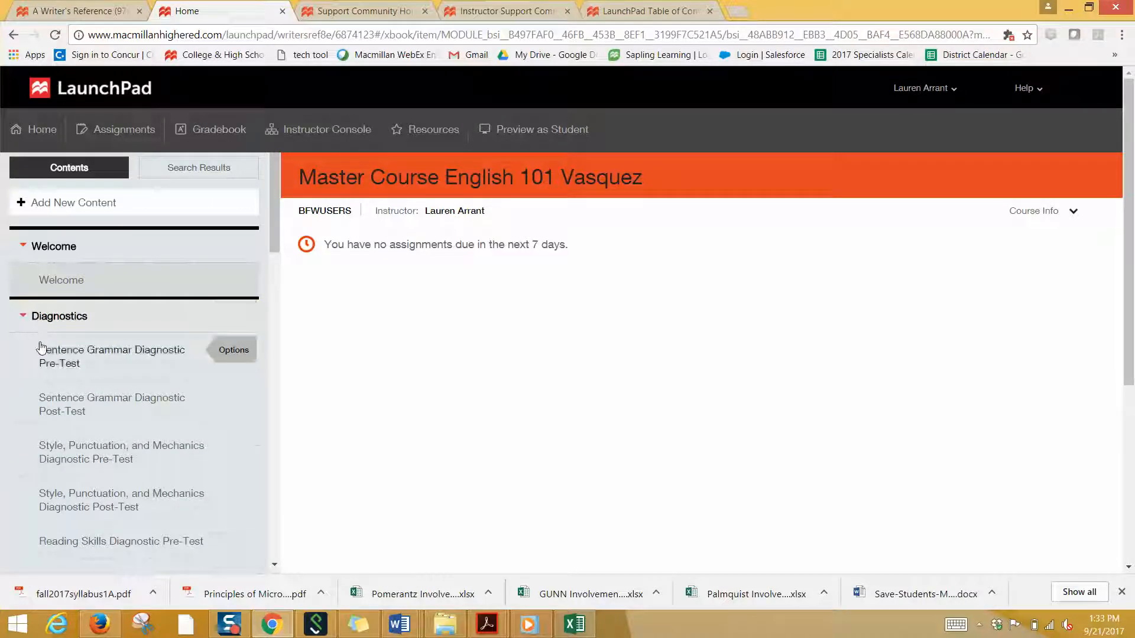
{"action": "left_click", "coordinate": [64, 357]}
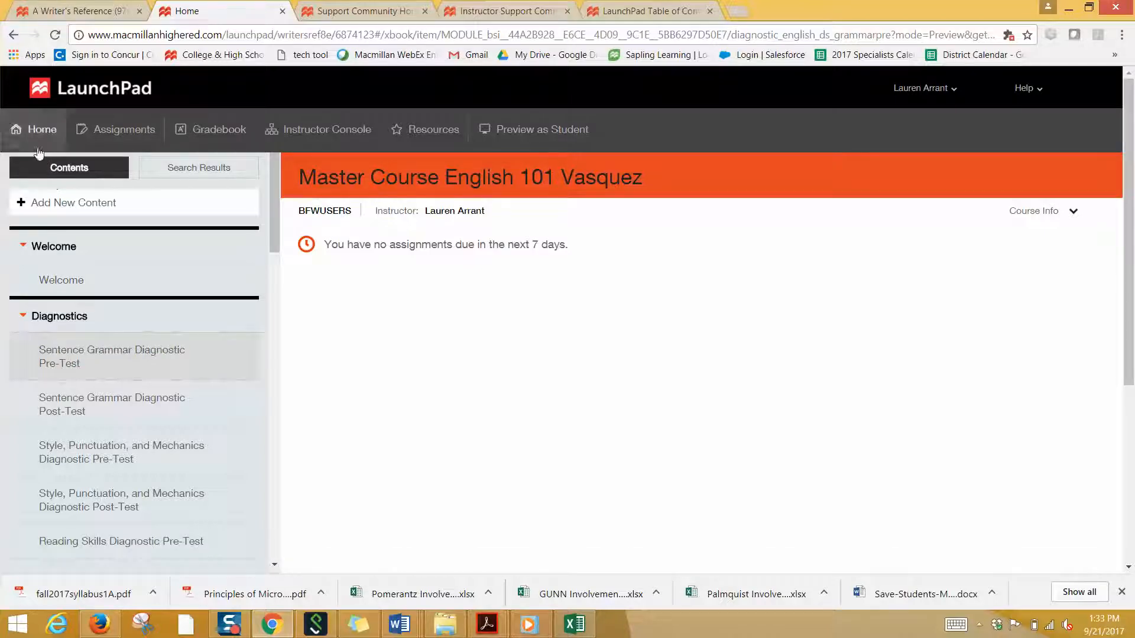
Create a new assignment unit titled Week 1 in the course's assignments and save it.
{"action": "left_click", "coordinate": [123, 130]}
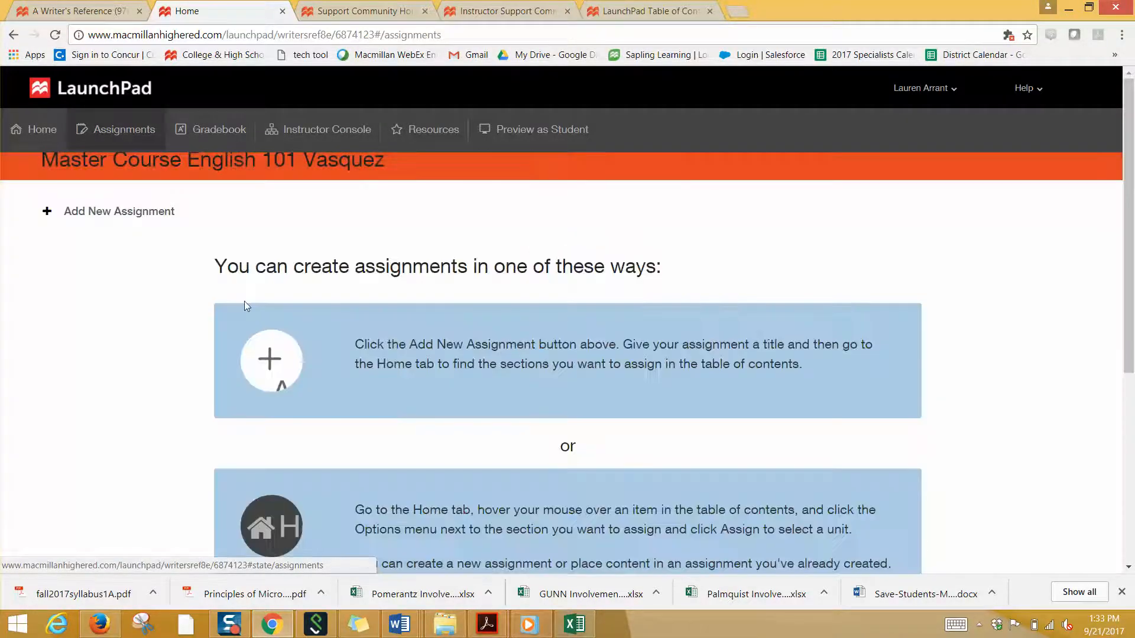
{"action": "left_click", "coordinate": [69, 214]}
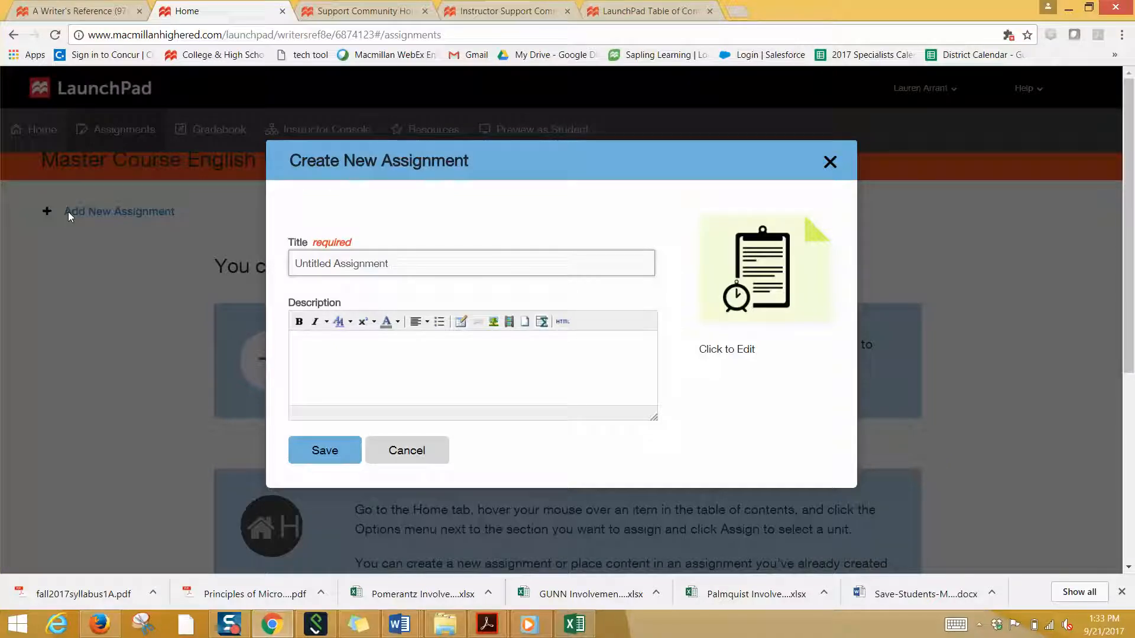
{"action": "key", "text": "BackSpace"}
{"action": "key", "text": "BackSpace"}
{"action": "key", "text": "BackSpace"}
{"action": "key", "text": "BackSpace"}
{"action": "key", "text": "BackSpace"}
{"action": "key", "text": "BackSpace"}
{"action": "key", "text": "BackSpace"}
{"action": "key", "text": "BackSpace"}
{"action": "key", "text": "BackSpace"}
{"action": "key", "text": "BackSpace"}
{"action": "key", "text": "BackSpace"}
{"action": "key", "text": "BackSpace"}
{"action": "key", "text": "BackSpace"}
{"action": "key", "text": "BackSpace"}
{"action": "key", "text": "BackSpace"}
{"action": "key", "text": "BackSpace"}
{"action": "key", "text": "BackSpace"}
{"action": "key", "text": "BackSpace"}
{"action": "key", "text": "BackSpace"}
{"action": "type", "text": "Week 1"}
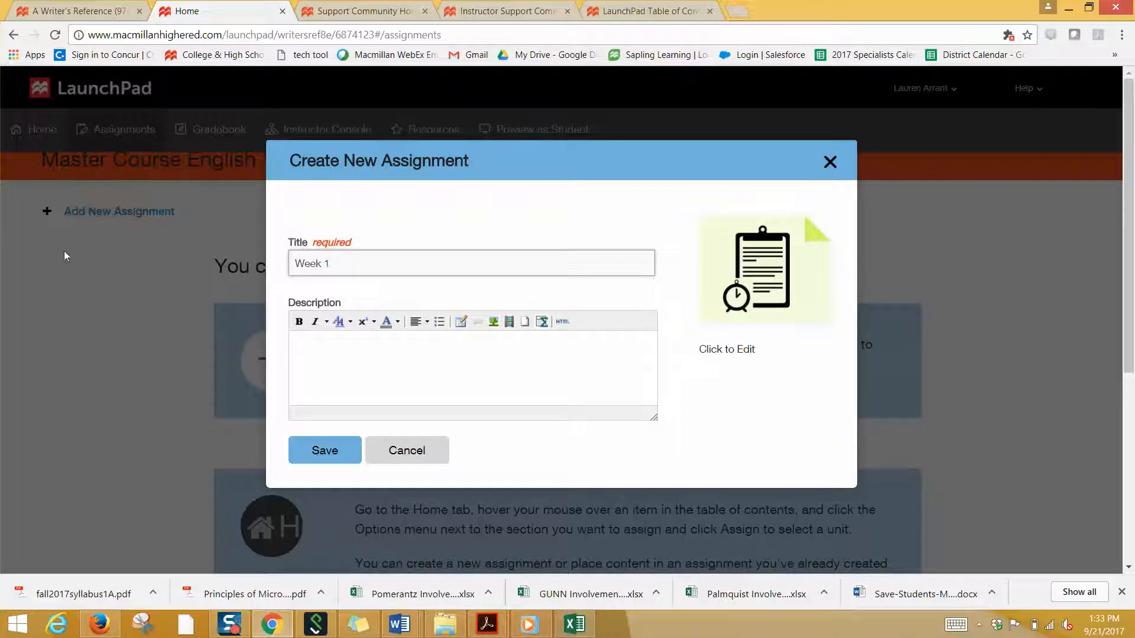
{"action": "left_click", "coordinate": [323, 452]}
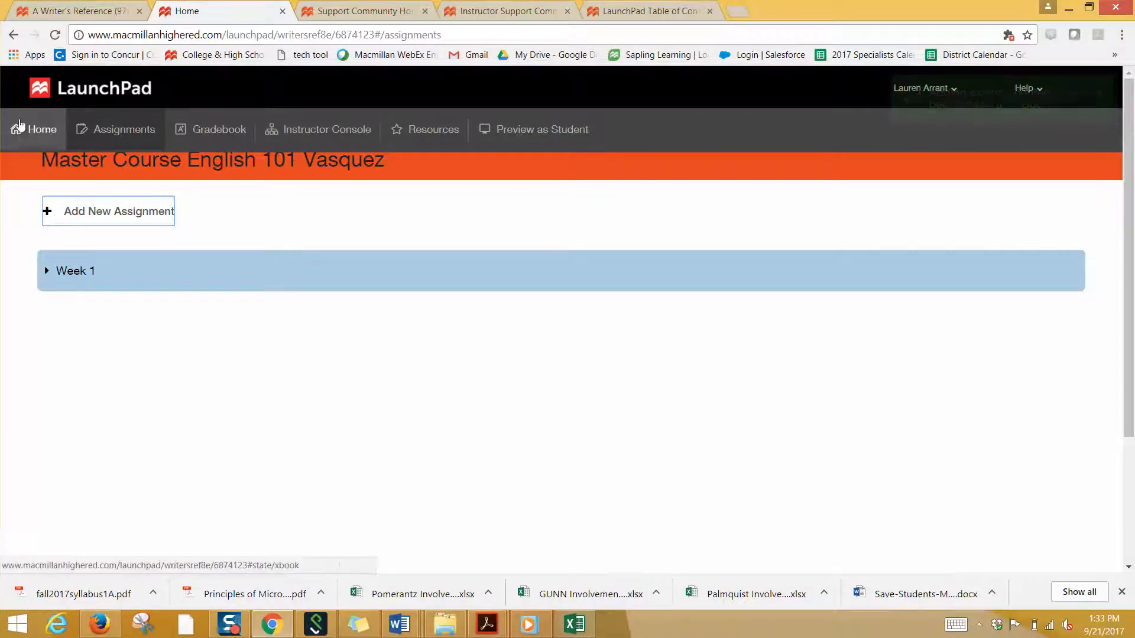
Start assigning the Sentence Grammar Diagnostic Pre-Test from the Diagnostics contents and choose the Week 1 unit for it.
{"action": "left_click", "coordinate": [23, 124]}
{"action": "left_click", "coordinate": [79, 337]}
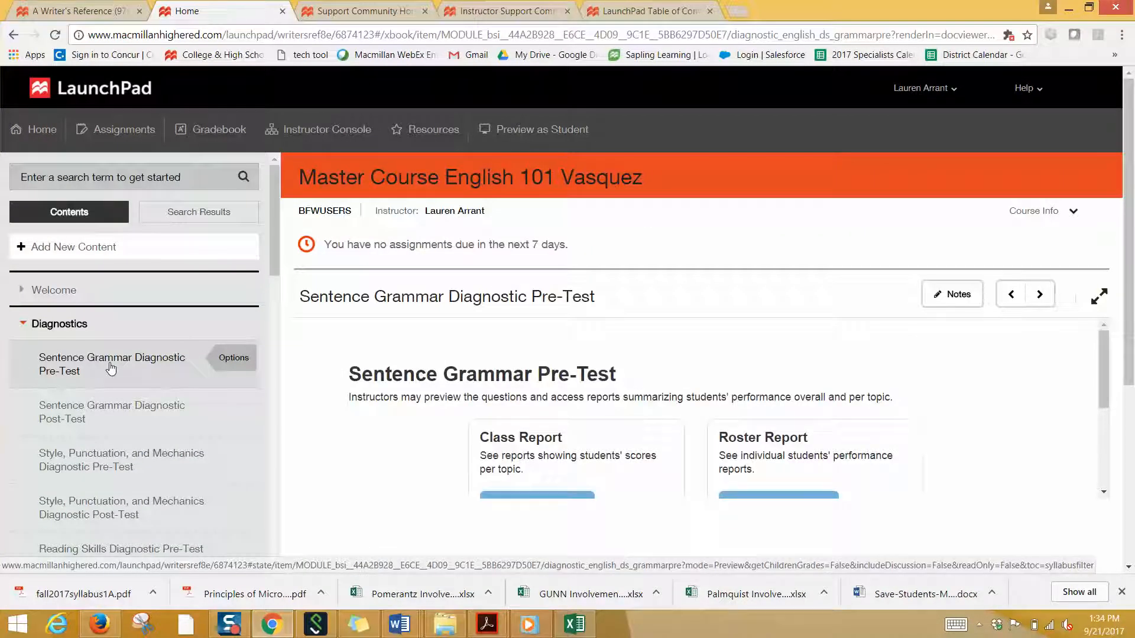
{"action": "scroll", "coordinate": [111, 367], "scroll_direction": "down", "scroll_amount": 2}
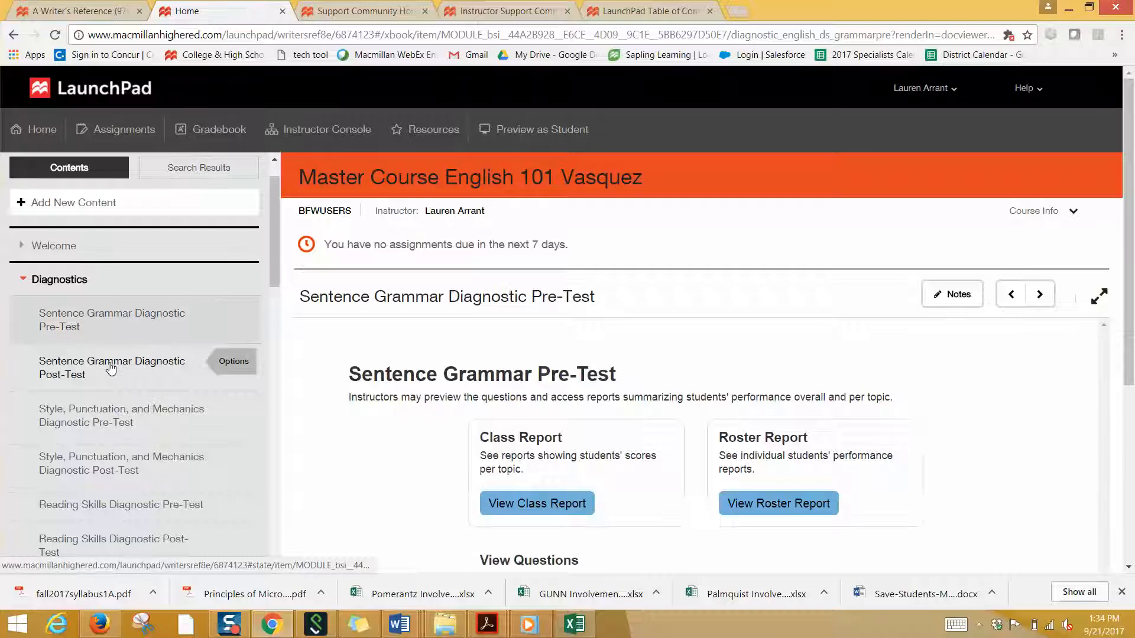
{"action": "scroll", "coordinate": [110, 368], "scroll_direction": "up", "scroll_amount": 1}
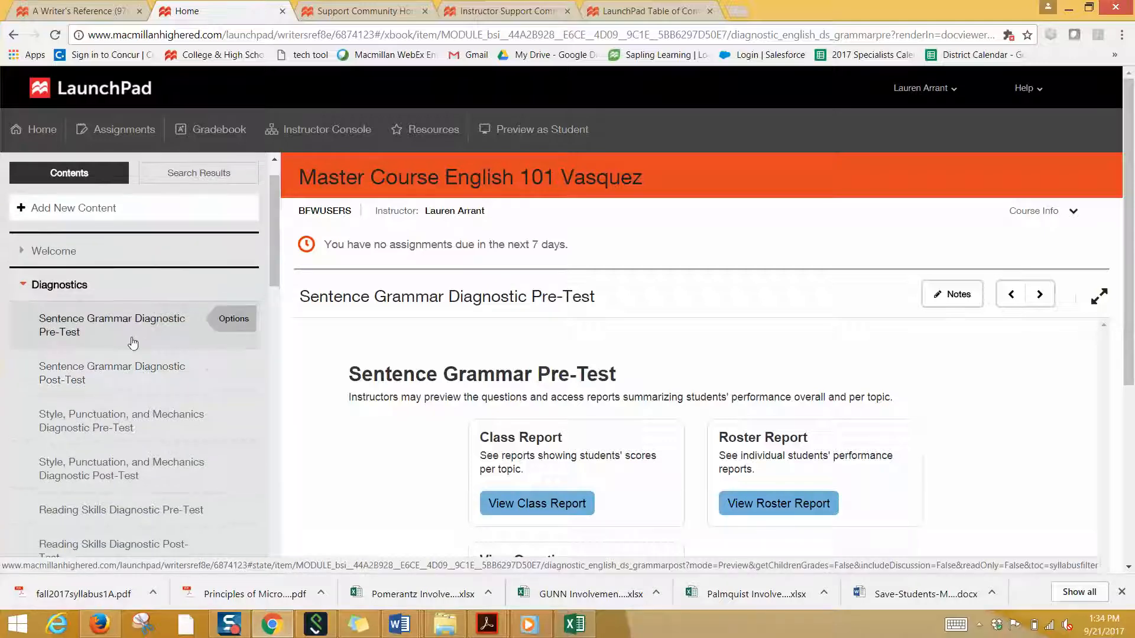
{"action": "left_click", "coordinate": [235, 323]}
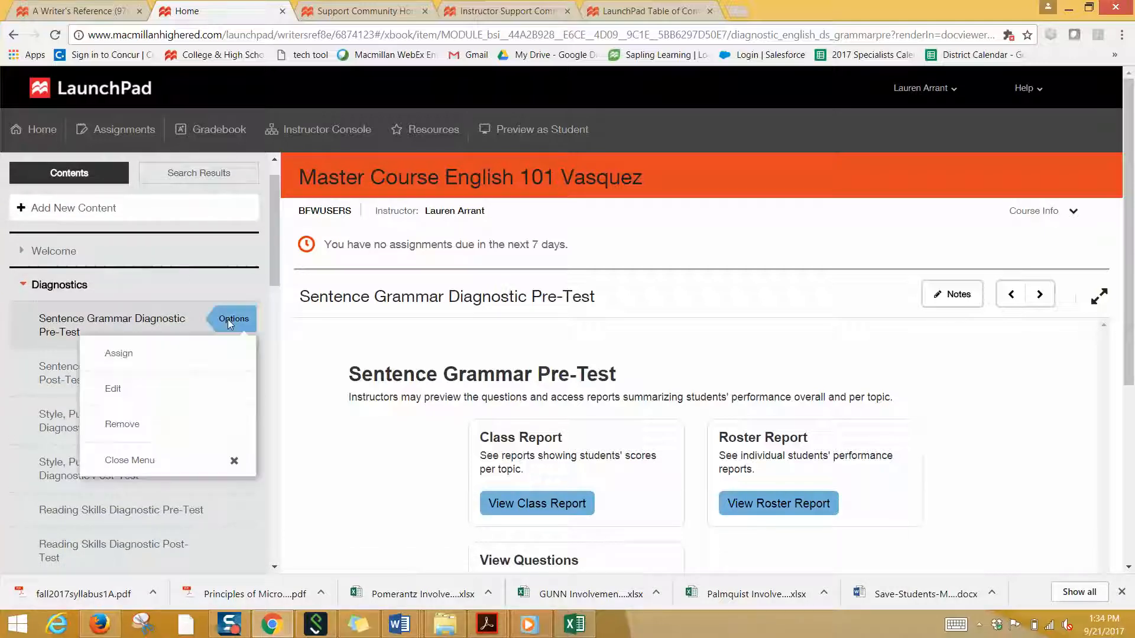
{"action": "left_click", "coordinate": [200, 362]}
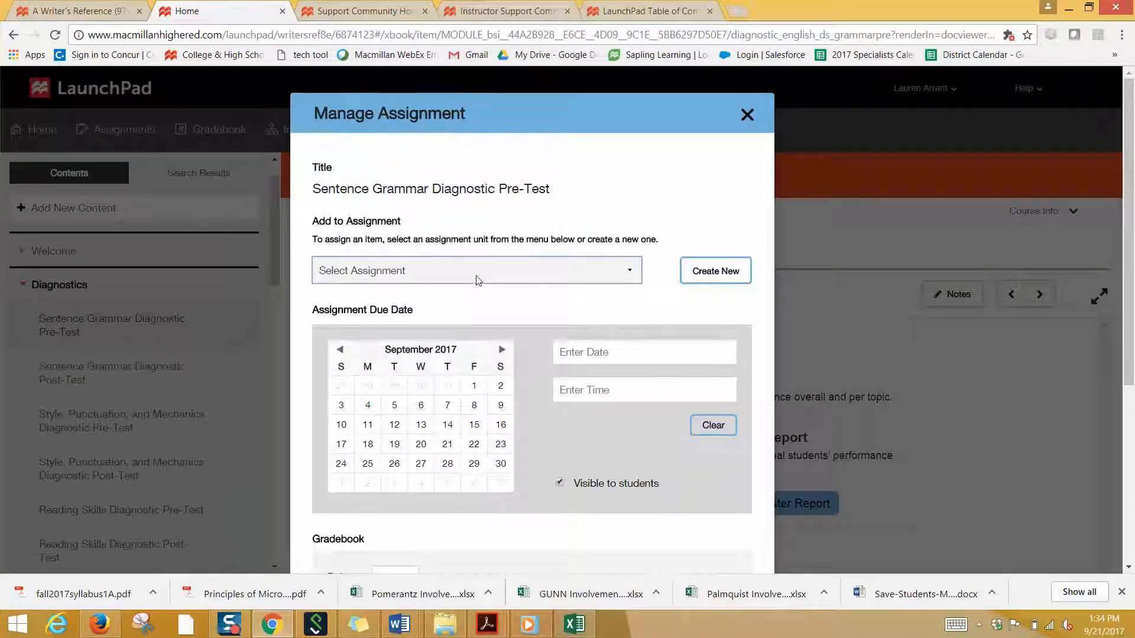
{"action": "left_click", "coordinate": [477, 278]}
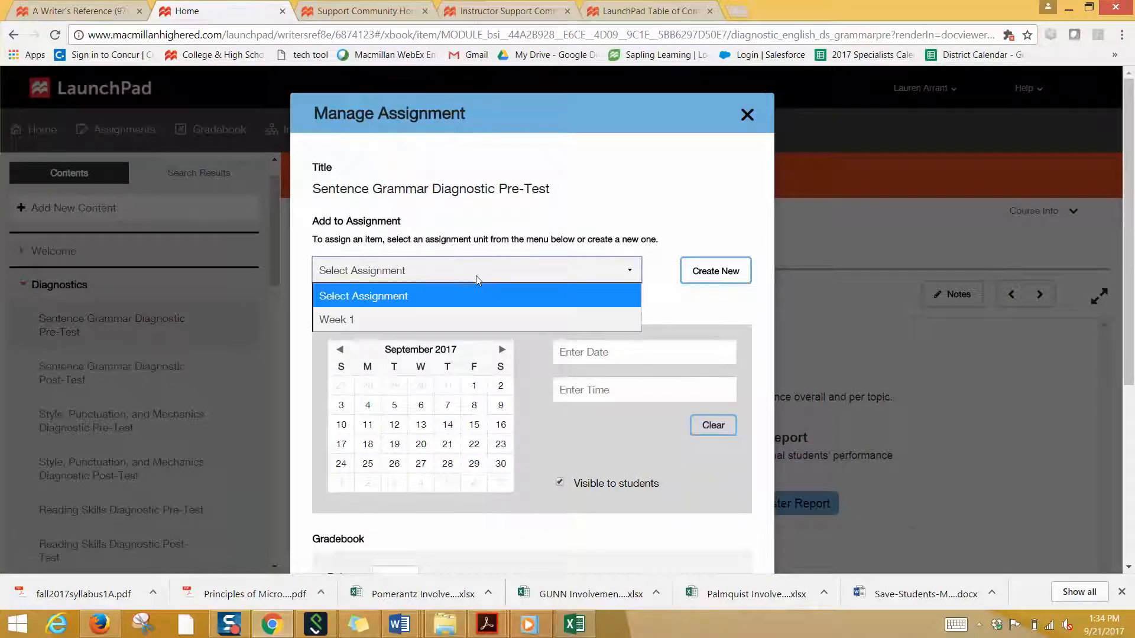
{"action": "left_click", "coordinate": [473, 320]}
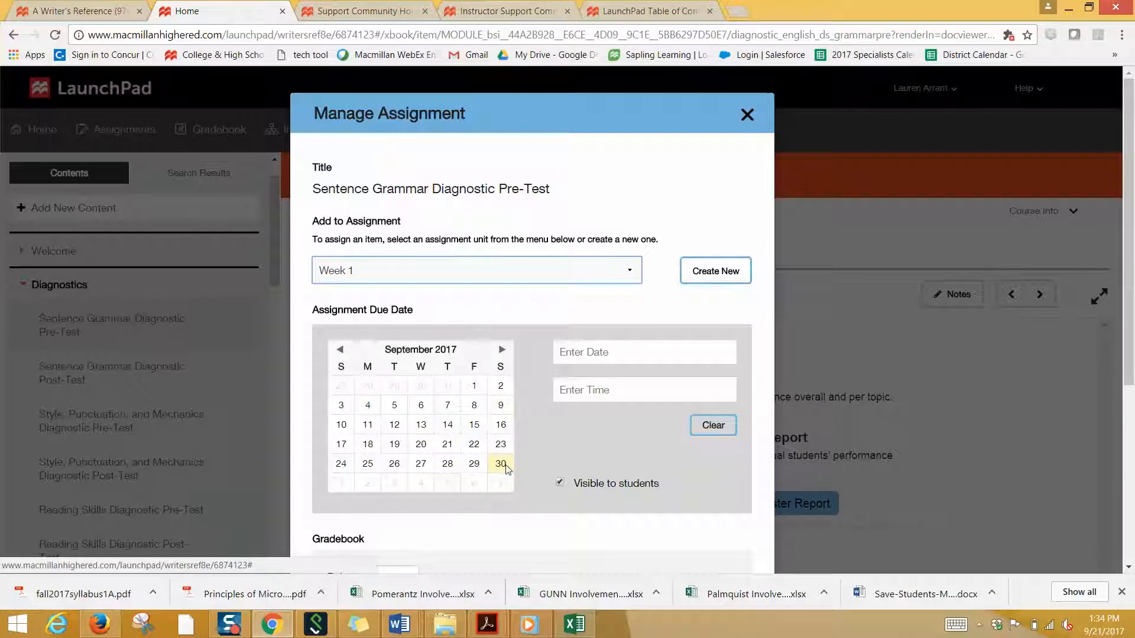
Set the pre-test's due date to October 31, 2017 and assign it.
{"action": "left_click", "coordinate": [502, 350]}
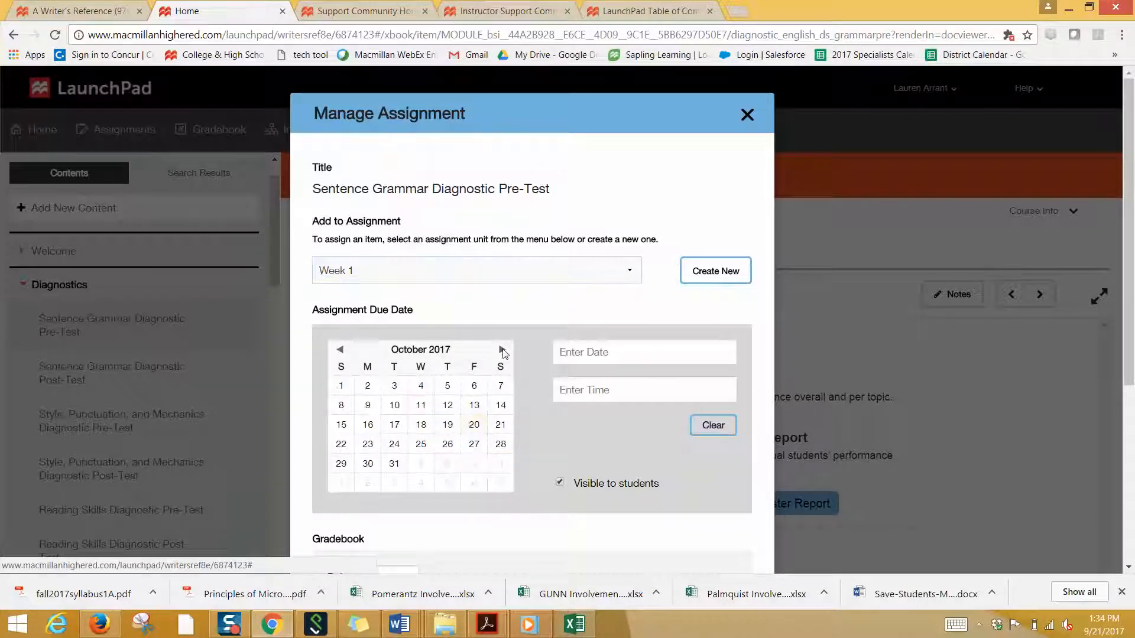
{"action": "left_click", "coordinate": [394, 464]}
{"action": "scroll", "coordinate": [582, 456], "scroll_direction": "down", "scroll_amount": 2}
{"action": "scroll", "coordinate": [583, 457], "scroll_direction": "down", "scroll_amount": 1}
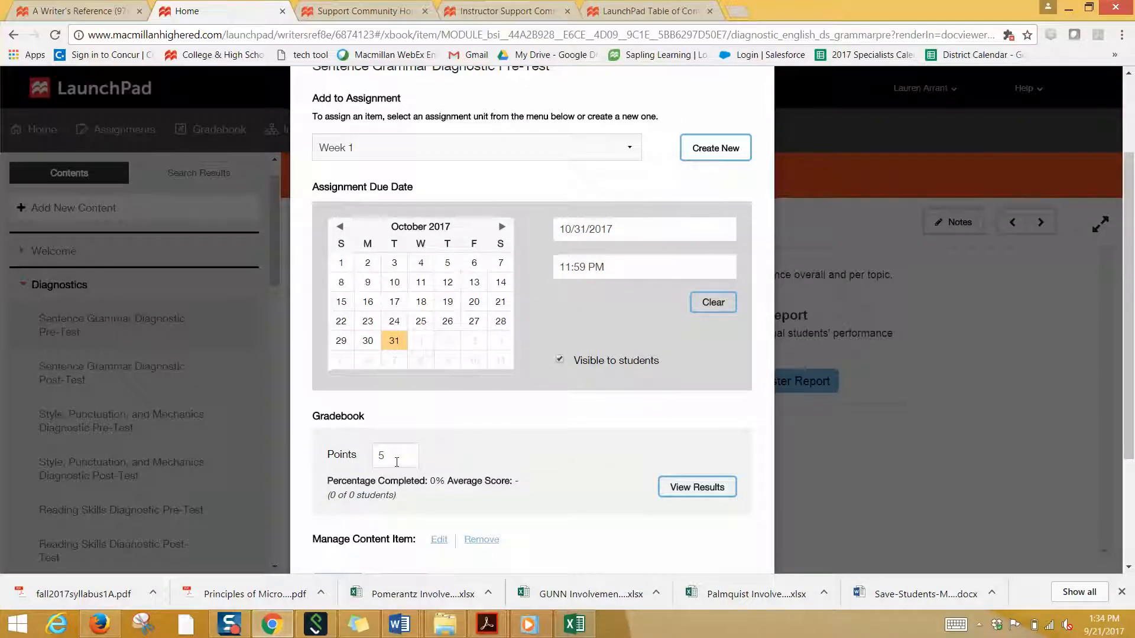
{"action": "scroll", "coordinate": [677, 478], "scroll_direction": "down", "scroll_amount": 3}
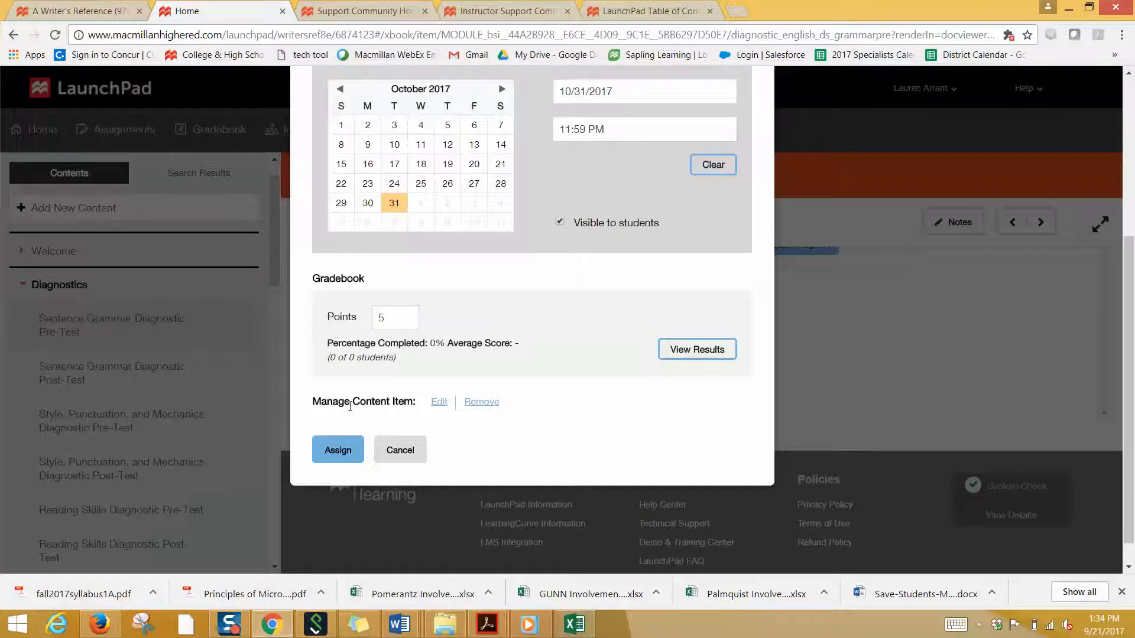
{"action": "left_click", "coordinate": [338, 450]}
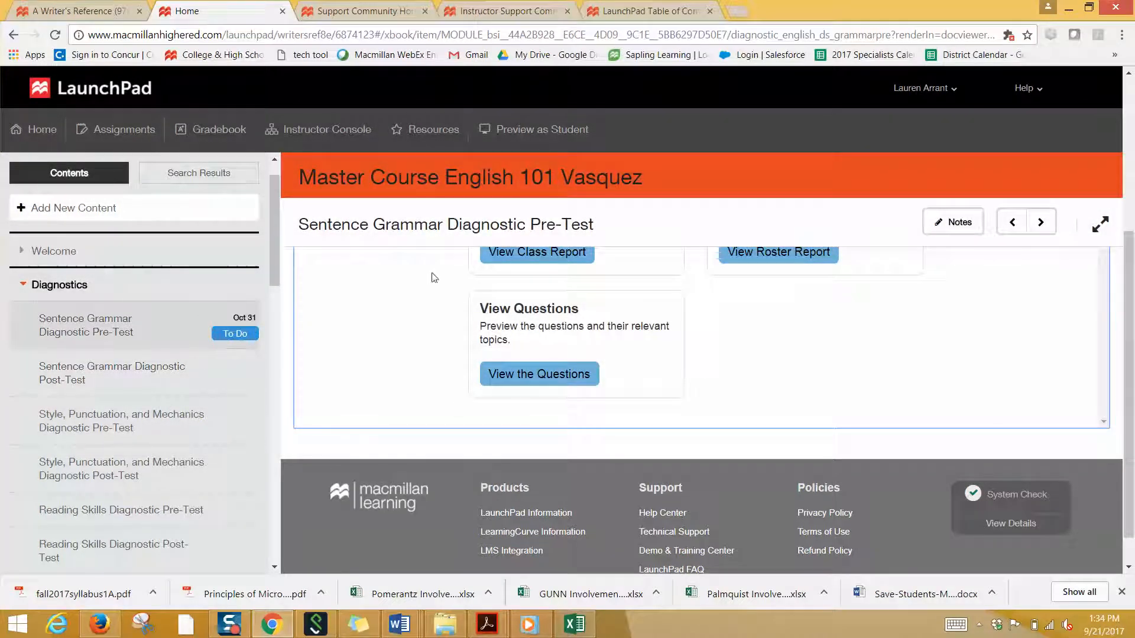
Check the assigned pre-test's entry in the gradebook and its listing under the Week 1 assignment unit.
{"action": "left_click", "coordinate": [219, 130]}
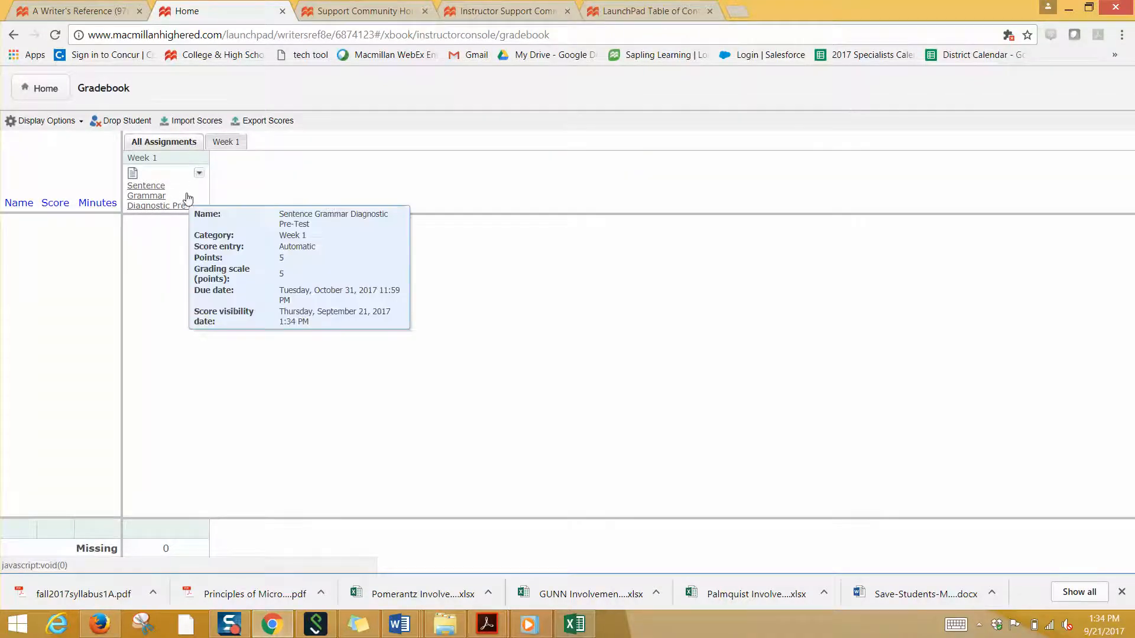
{"action": "left_click", "coordinate": [44, 90]}
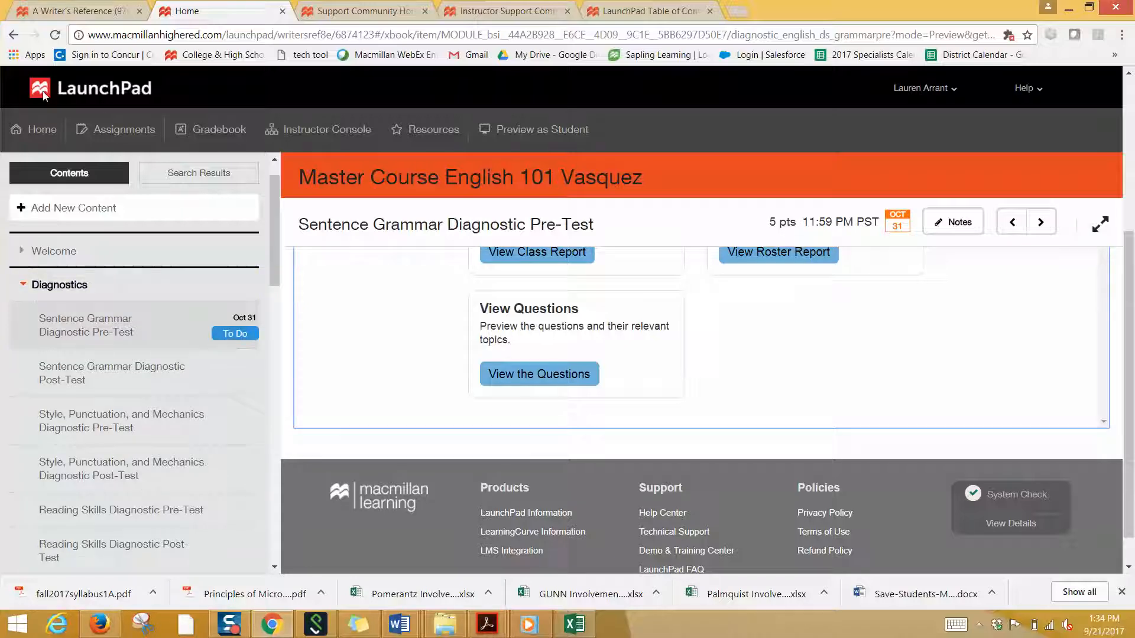
{"action": "left_click", "coordinate": [109, 135]}
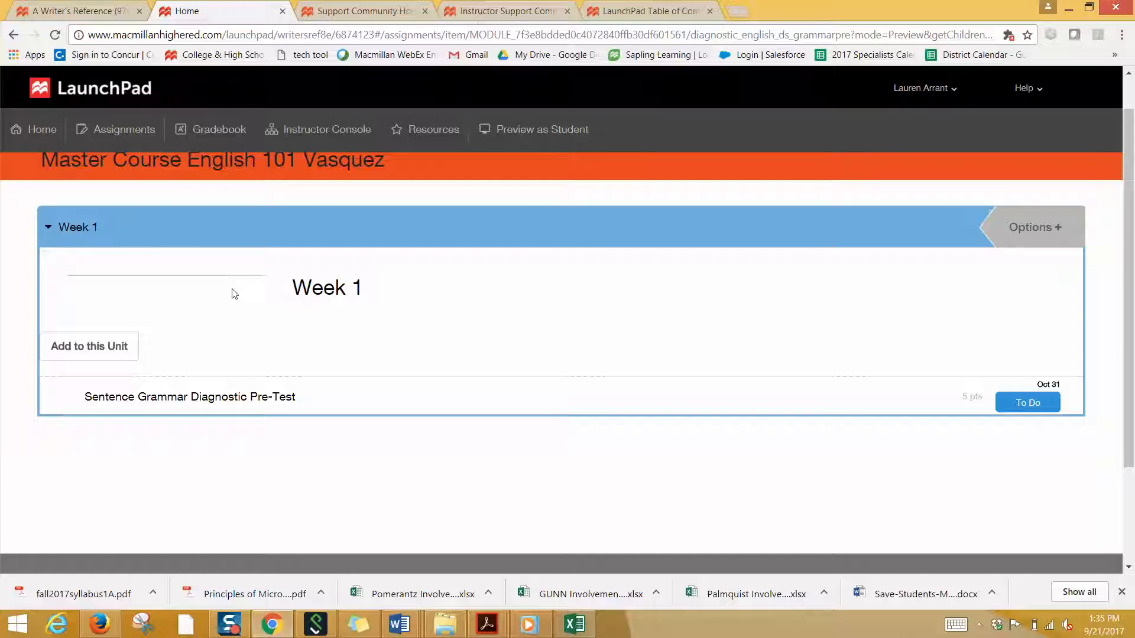
Return to the course home page, collapse the Diagnostics unit and look through the whole table of contents.
{"action": "left_click", "coordinate": [20, 138]}
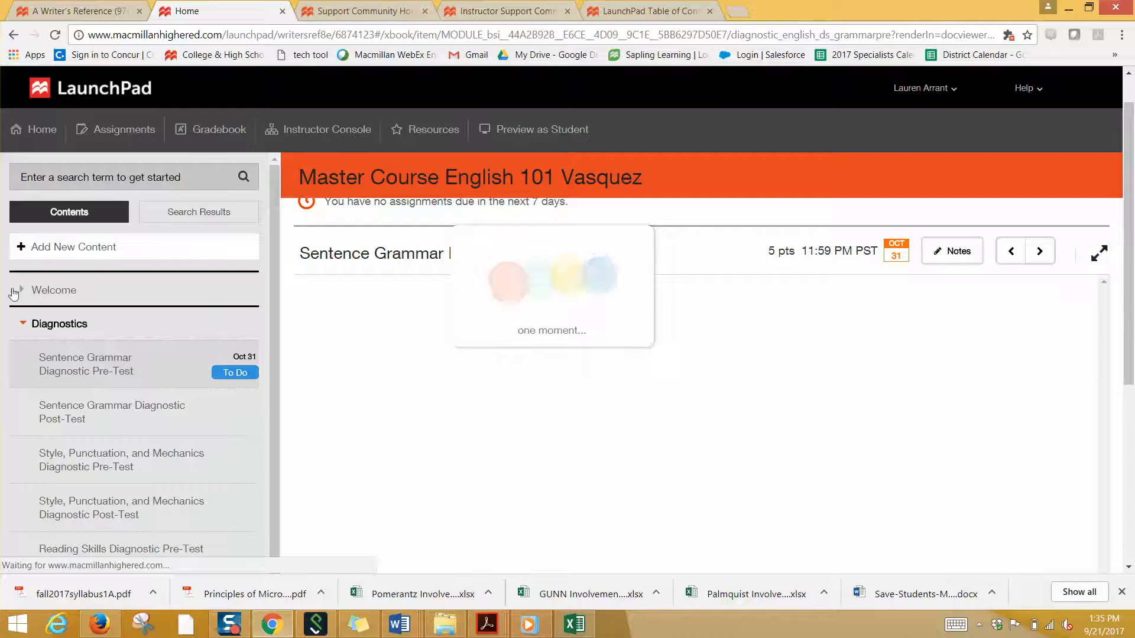
{"action": "left_click", "coordinate": [22, 325]}
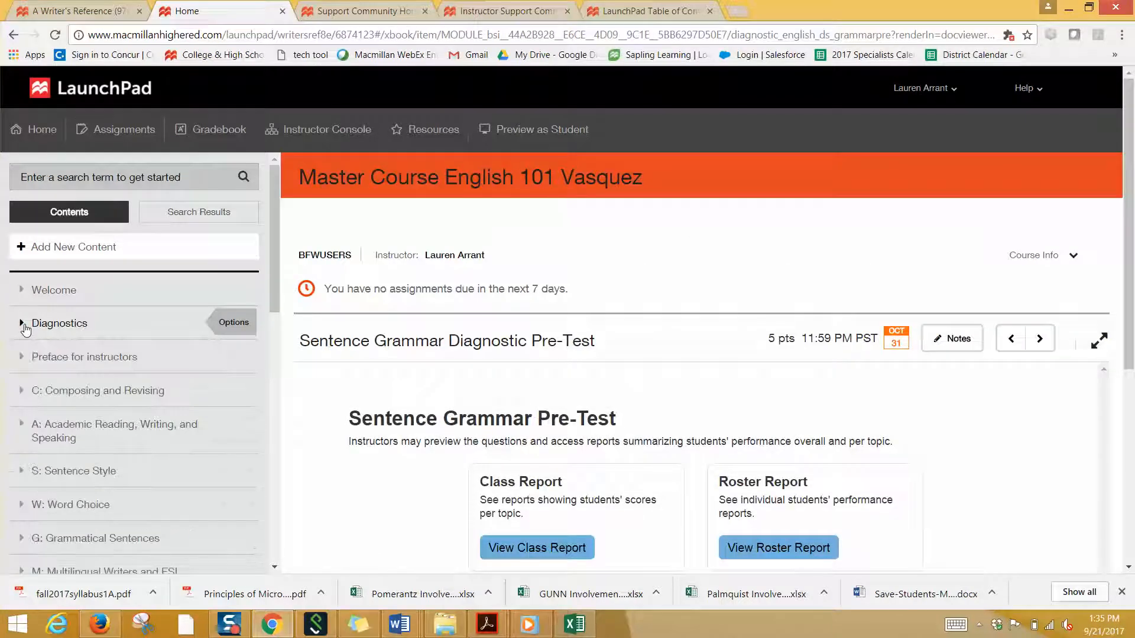
{"action": "scroll", "coordinate": [47, 408], "scroll_direction": "down", "scroll_amount": 2}
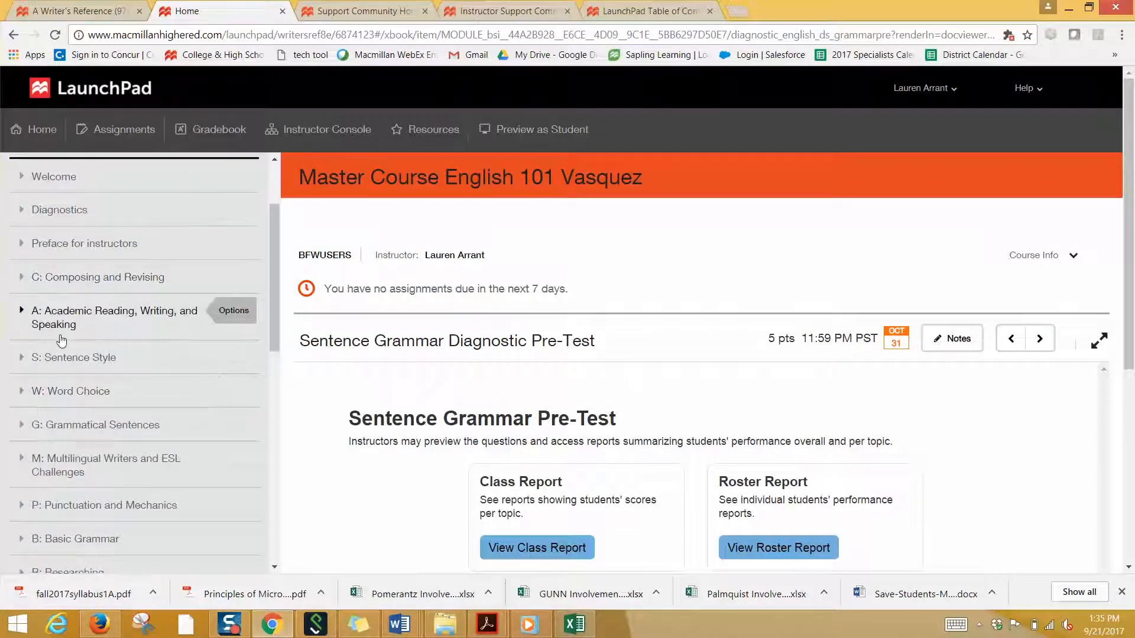
{"action": "scroll", "coordinate": [61, 341], "scroll_direction": "down", "scroll_amount": 4}
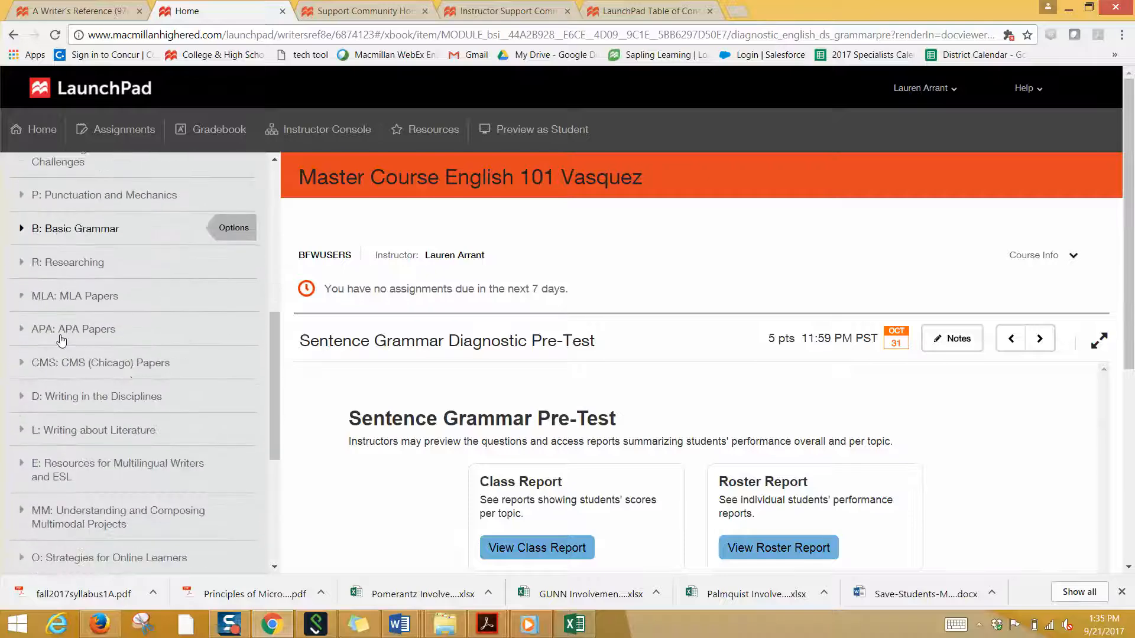
{"action": "scroll", "coordinate": [61, 341], "scroll_direction": "down", "scroll_amount": 1}
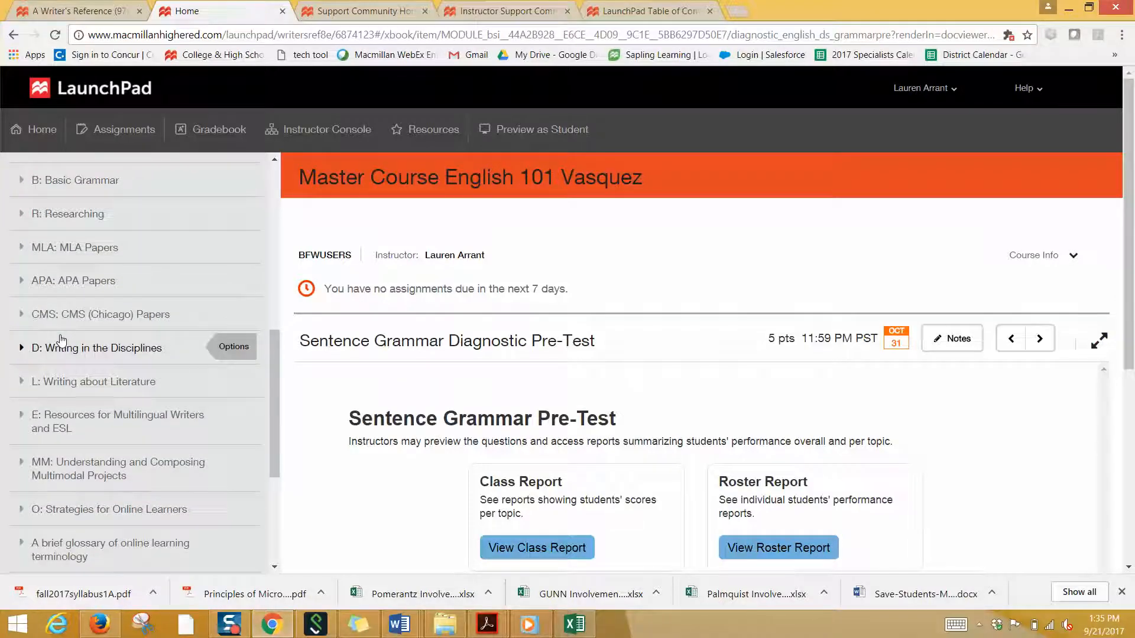
{"action": "scroll", "coordinate": [61, 340], "scroll_direction": "down", "scroll_amount": 5}
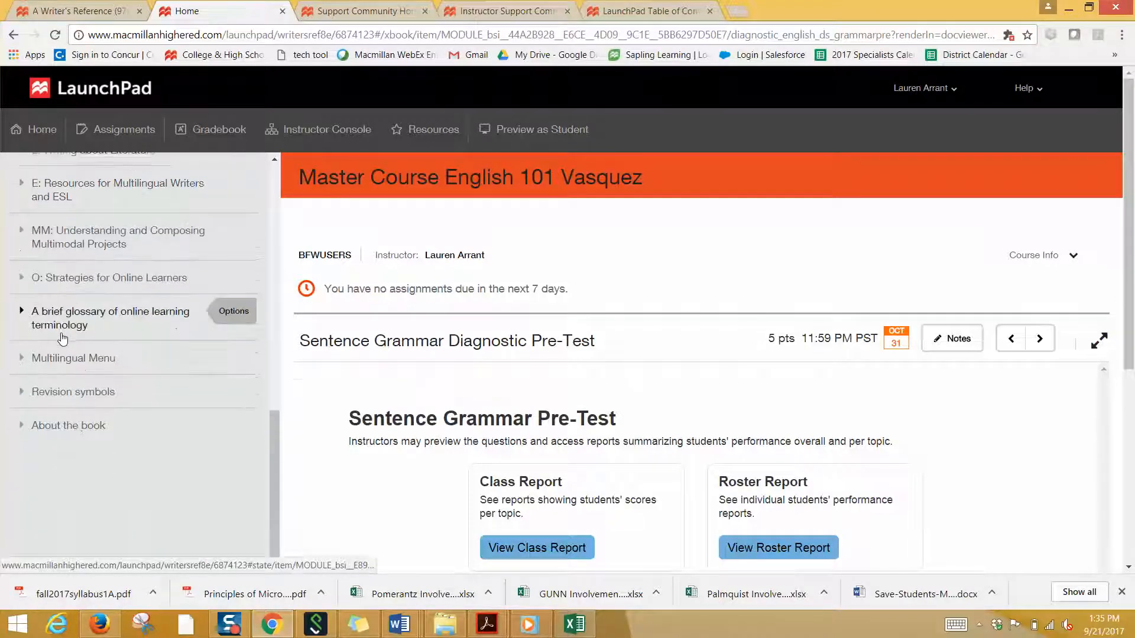
{"action": "scroll", "coordinate": [62, 339], "scroll_direction": "up", "scroll_amount": 12}
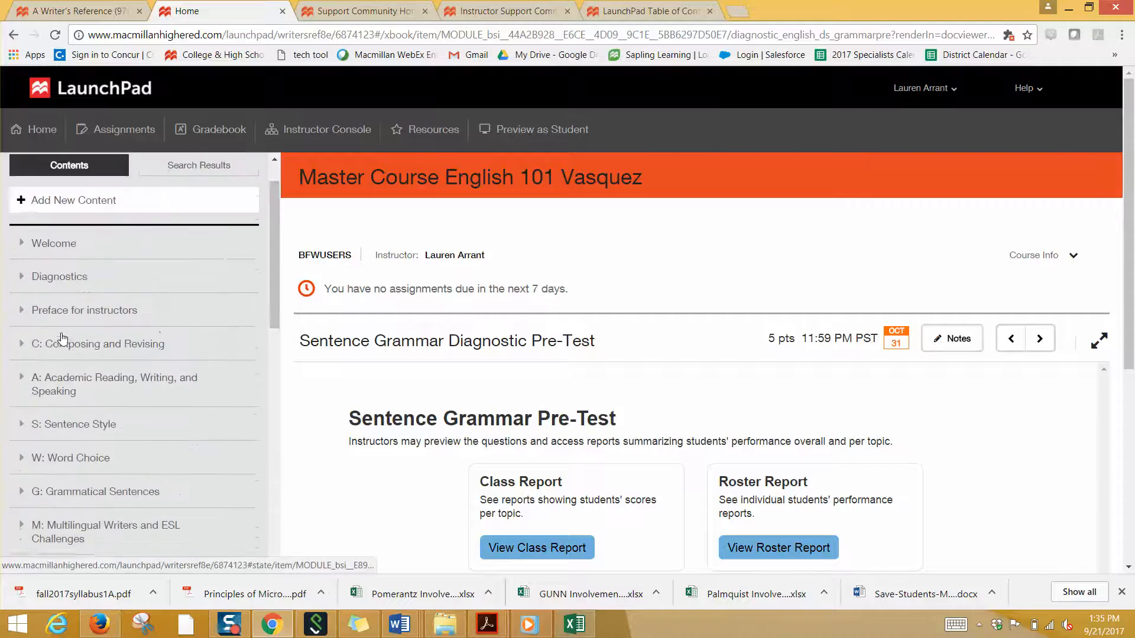
{"action": "scroll", "coordinate": [62, 338], "scroll_direction": "up", "scroll_amount": 1}
{"action": "scroll", "coordinate": [51, 419], "scroll_direction": "down", "scroll_amount": 2}
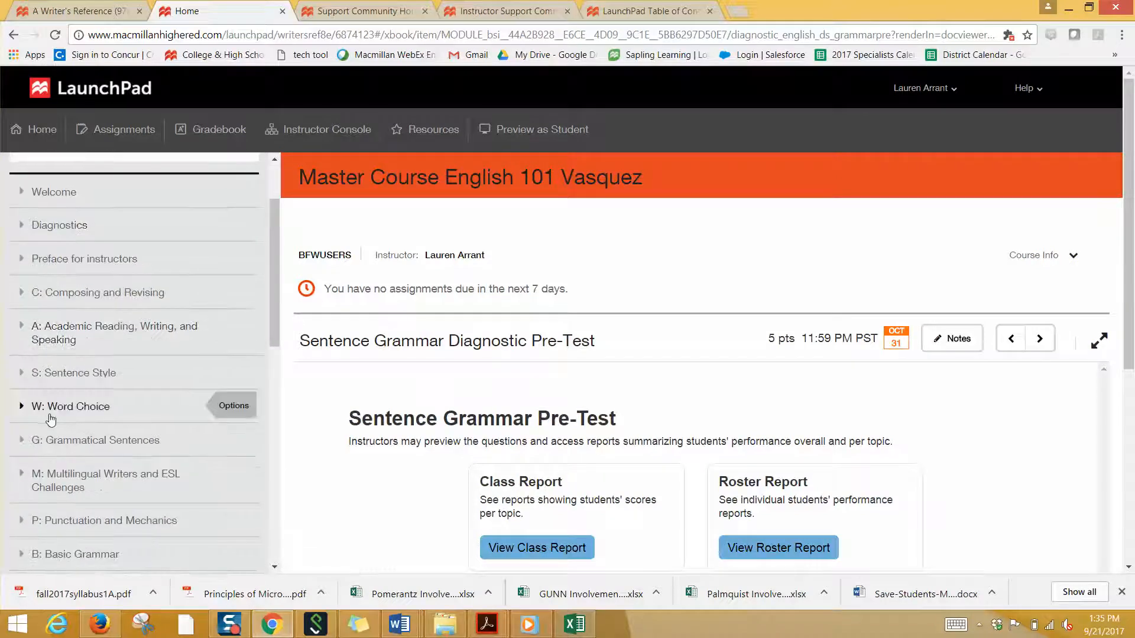
{"action": "scroll", "coordinate": [52, 498], "scroll_direction": "down", "scroll_amount": 5}
{"action": "scroll", "coordinate": [51, 498], "scroll_direction": "down", "scroll_amount": 2}
{"action": "scroll", "coordinate": [52, 500], "scroll_direction": "up", "scroll_amount": 8}
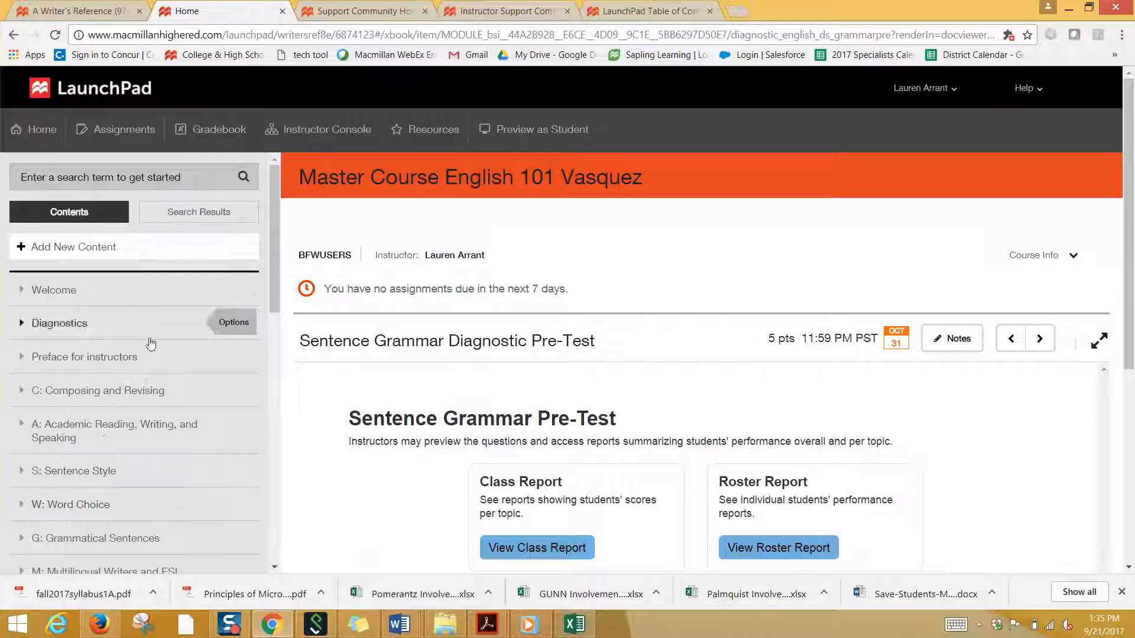
Search the course content for "comma splice".
{"action": "left_click", "coordinate": [106, 174]}
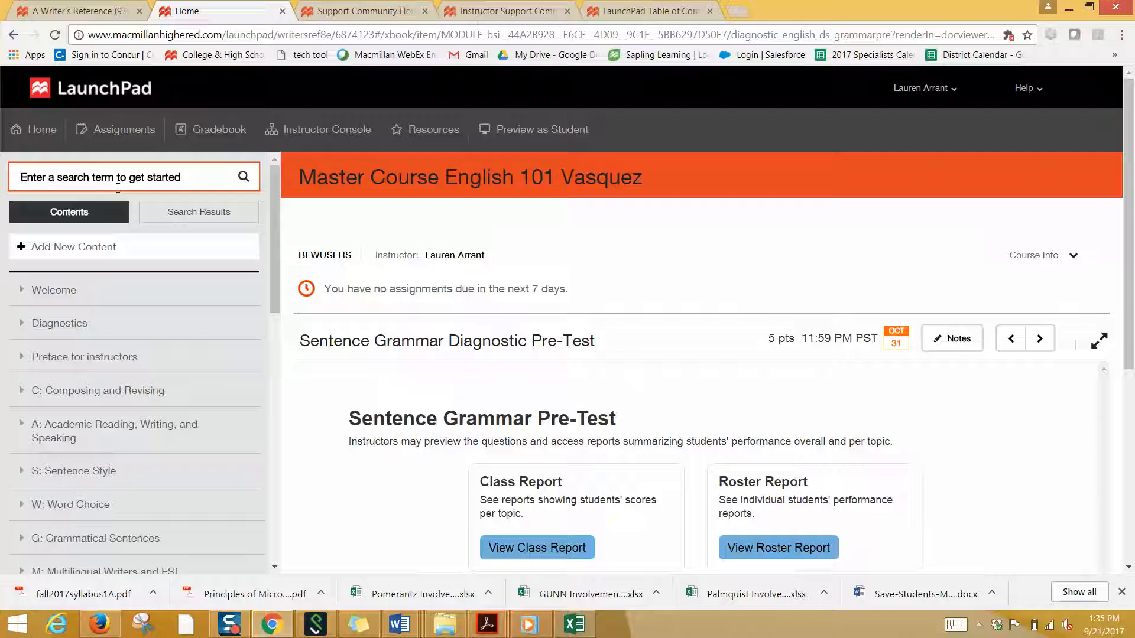
{"action": "type", "text": "comm"}
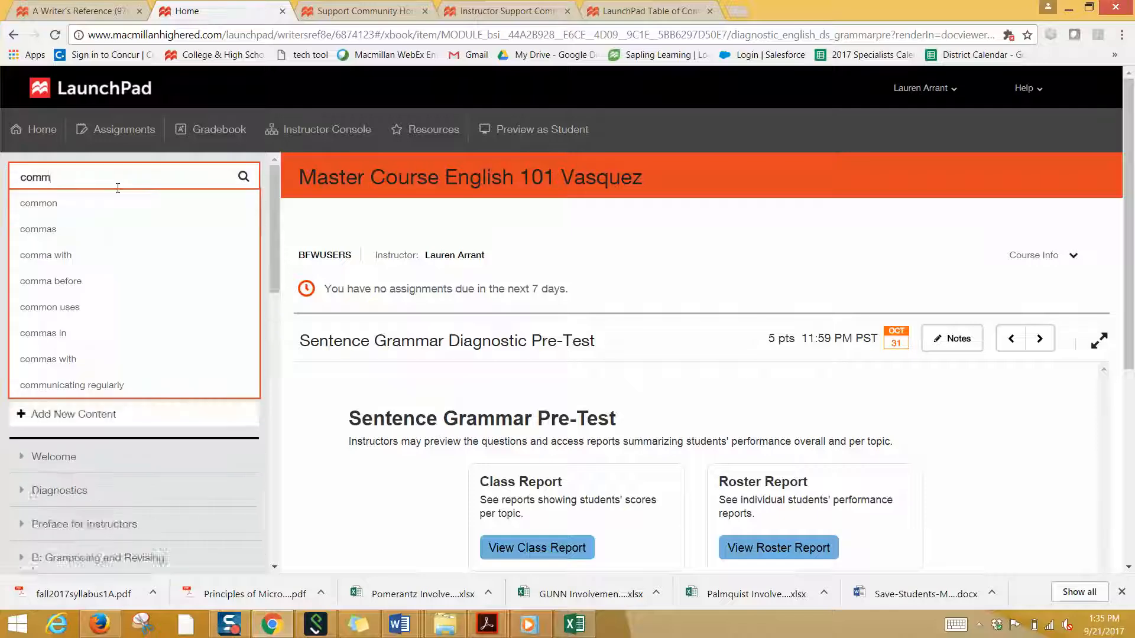
{"action": "type", "text": "a spl"}
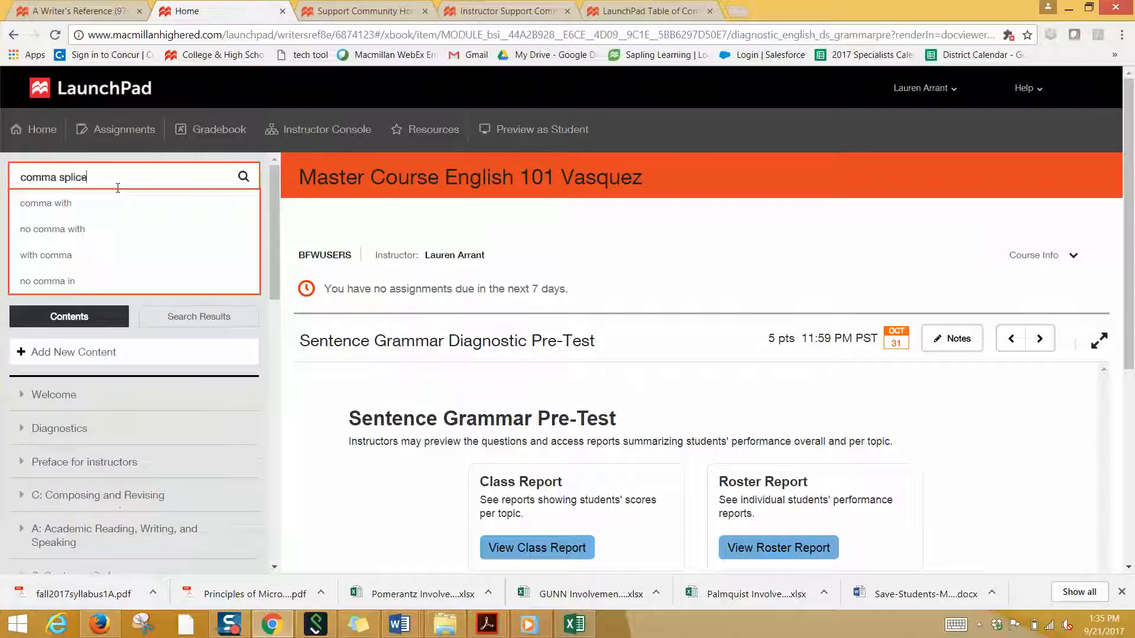
{"action": "type", "text": "ice"}
{"action": "key", "text": "Return"}
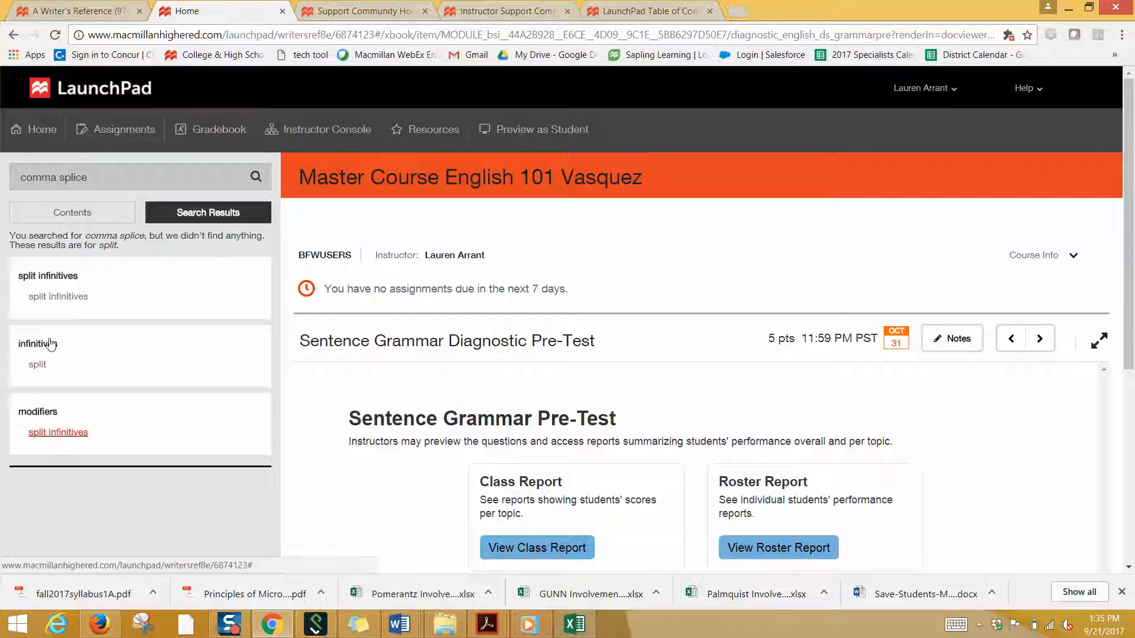
Replace the search term with "parallelism", run the search and look through the results.
{"action": "left_click", "coordinate": [95, 177]}
{"action": "left_click_drag", "start_coordinate": [94, 178], "coordinate": [24, 170]}
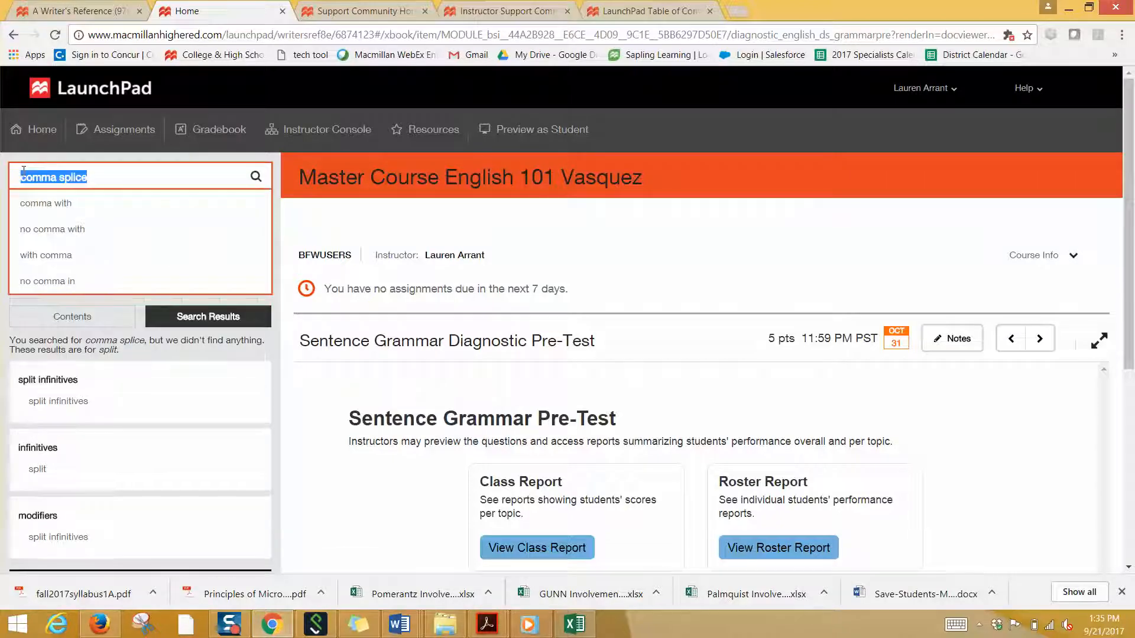
{"action": "type", "text": "p"}
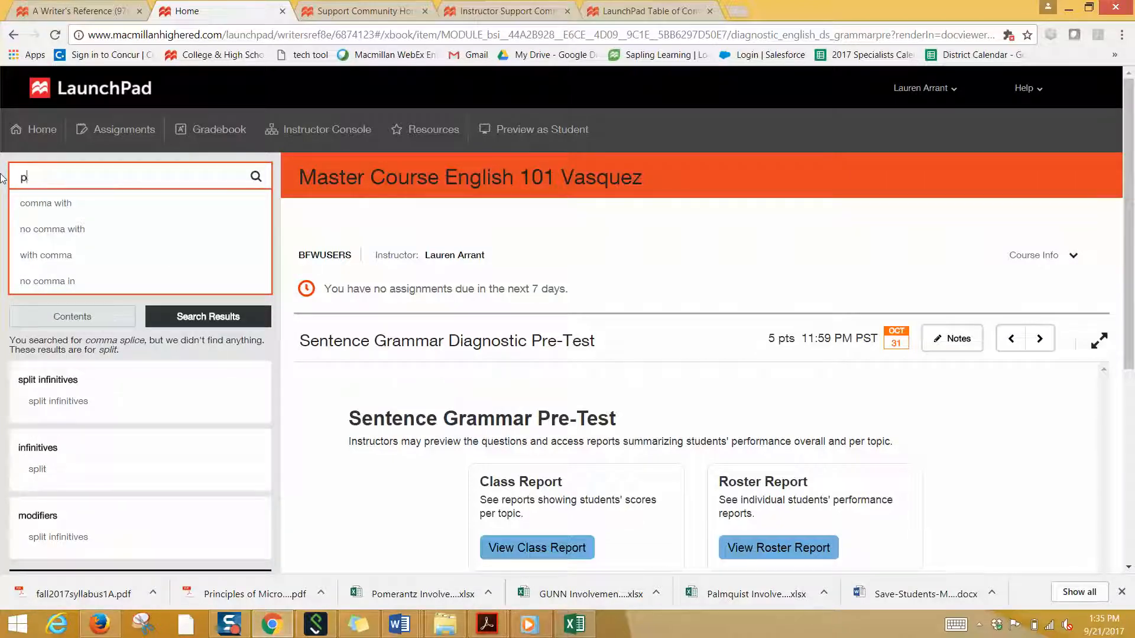
{"action": "type", "text": "arallelis"}
{"action": "key", "text": "Return"}
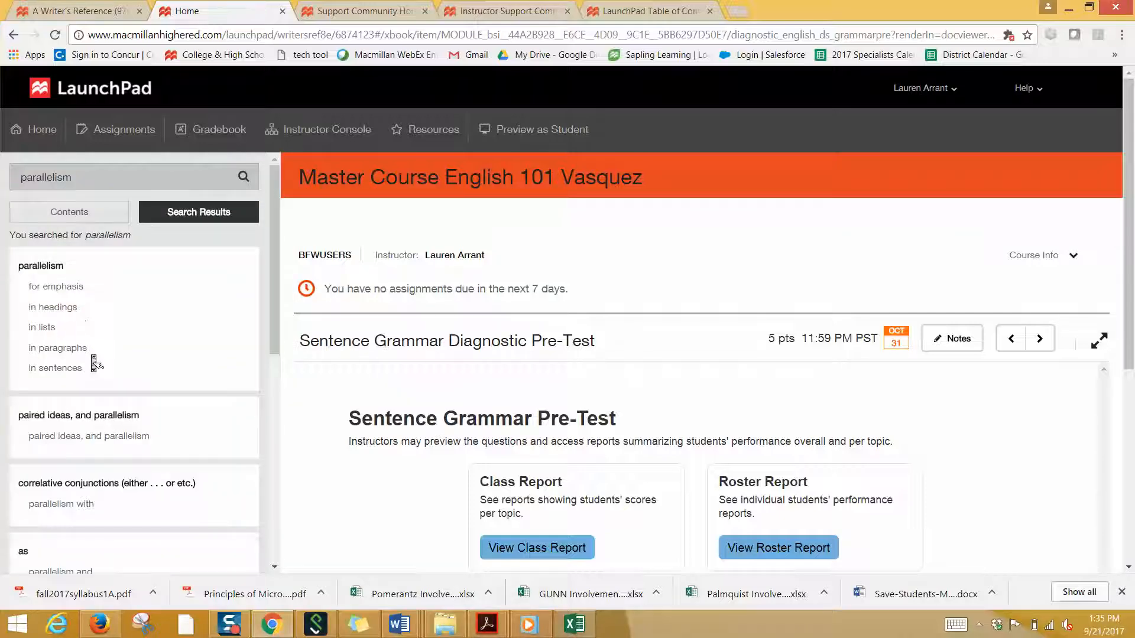
{"action": "scroll", "coordinate": [94, 361], "scroll_direction": "down", "scroll_amount": 2}
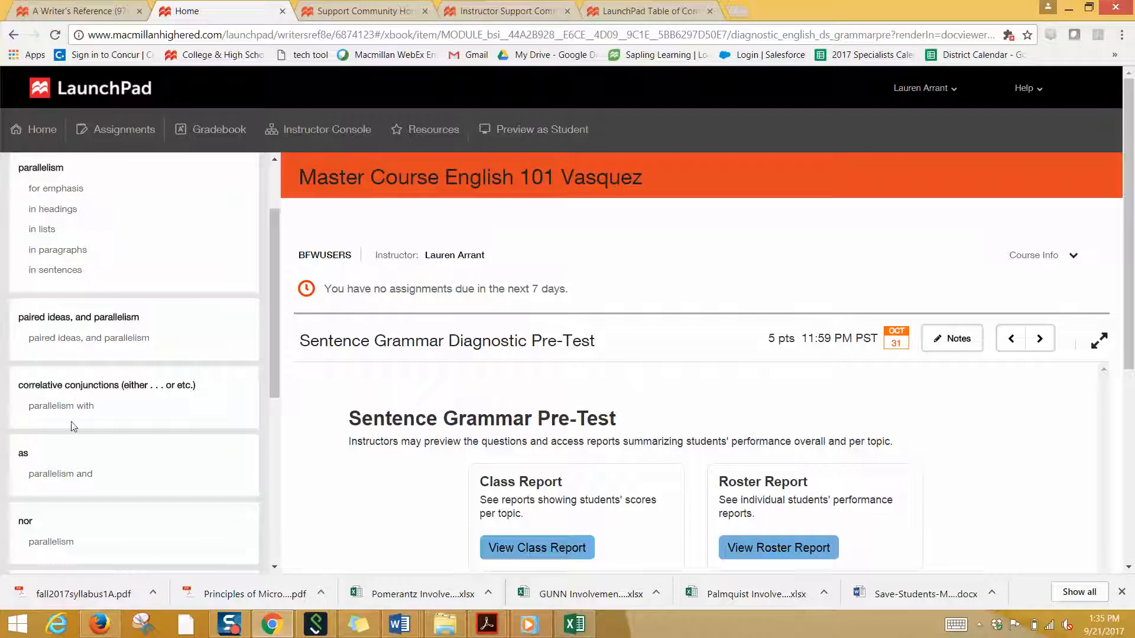
Return from the search results to the table of contents and look through its units down to the end.
{"action": "scroll", "coordinate": [73, 427], "scroll_direction": "up", "scroll_amount": 2}
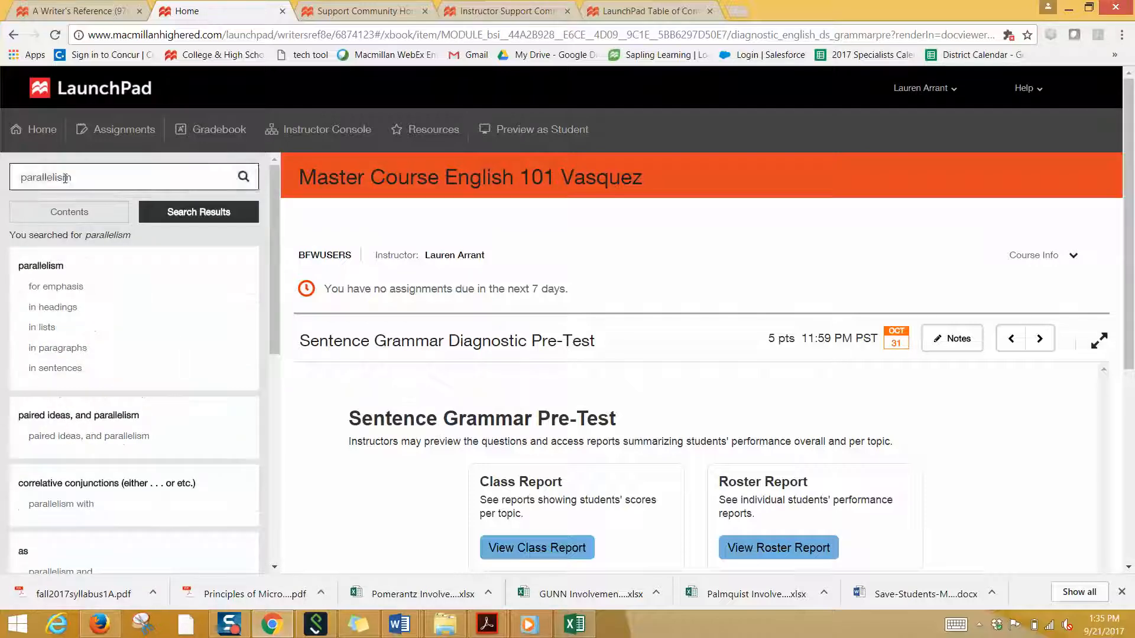
{"action": "left_click", "coordinate": [70, 214]}
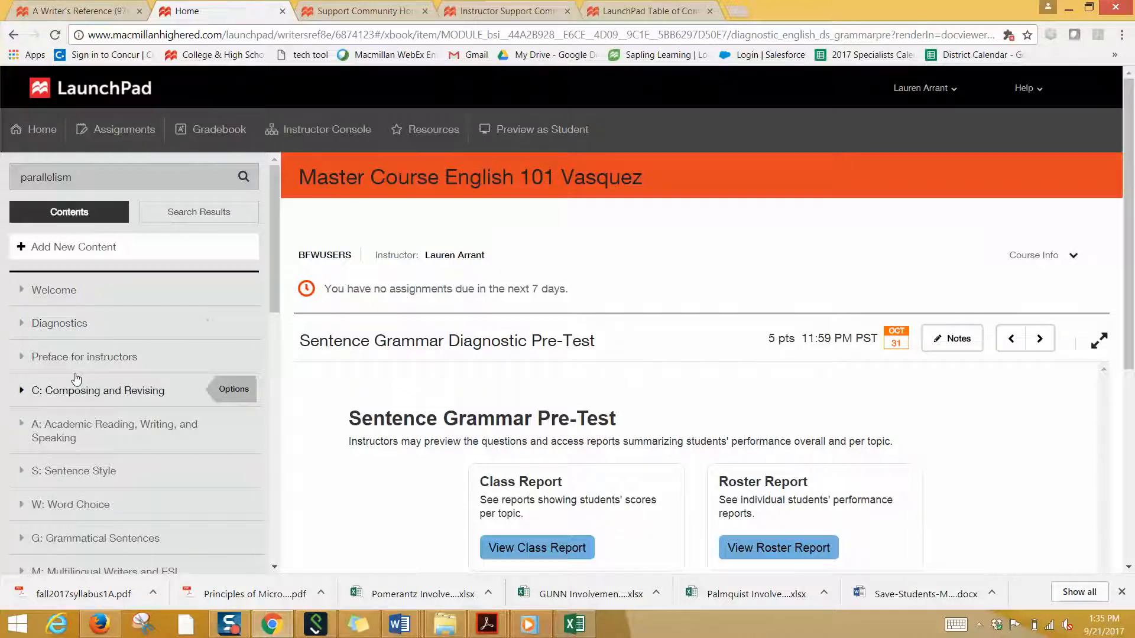
{"action": "scroll", "coordinate": [77, 379], "scroll_direction": "down", "scroll_amount": 3}
{"action": "scroll", "coordinate": [76, 379], "scroll_direction": "down", "scroll_amount": 5}
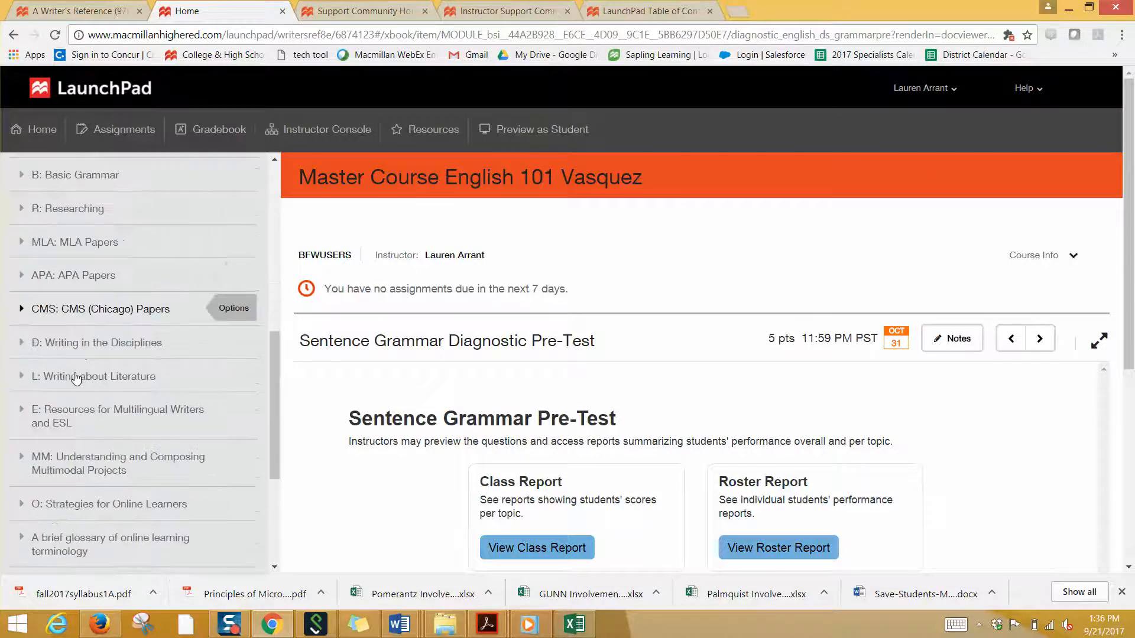
{"action": "scroll", "coordinate": [77, 378], "scroll_direction": "down", "scroll_amount": 3}
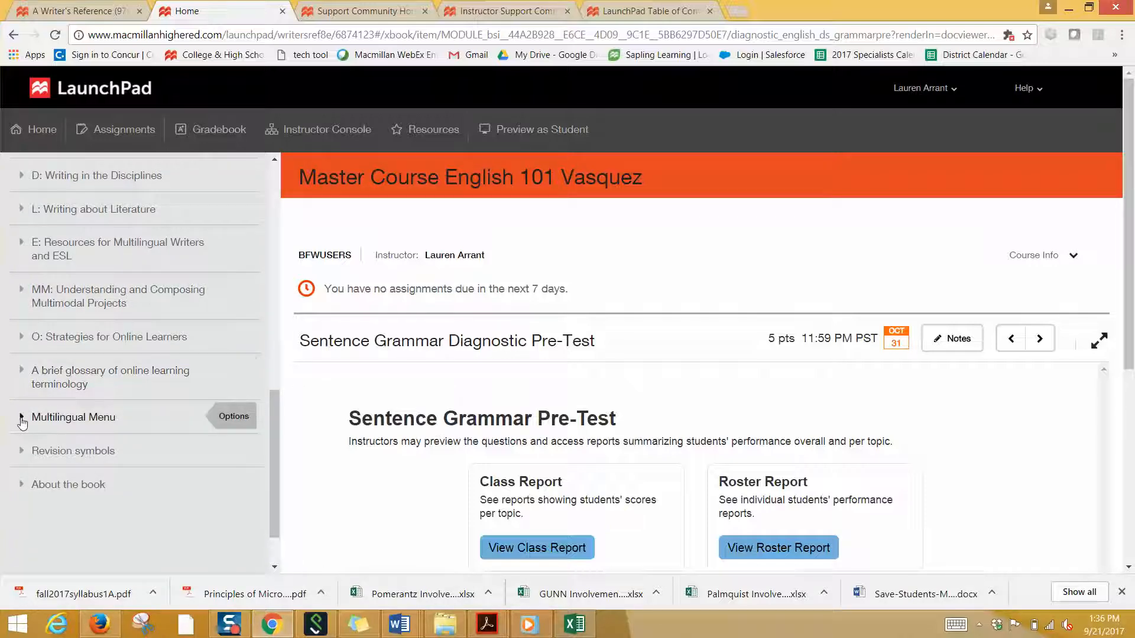
Open the Multilingual Menu page from its unit and look through the notes listed by section.
{"action": "left_click", "coordinate": [22, 419]}
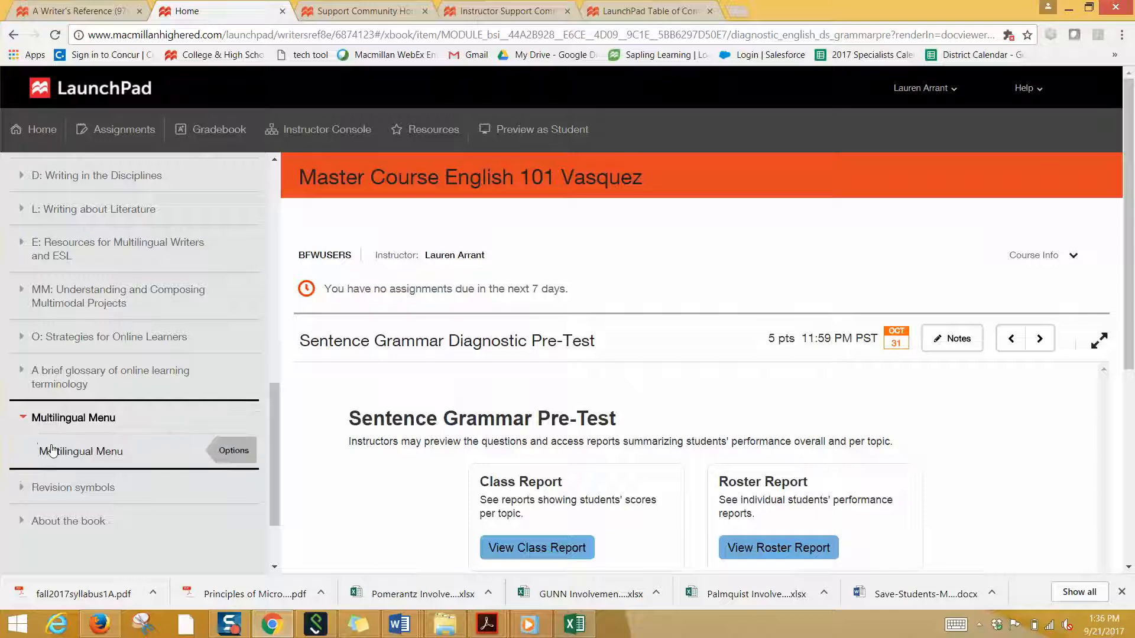
{"action": "left_click", "coordinate": [52, 452]}
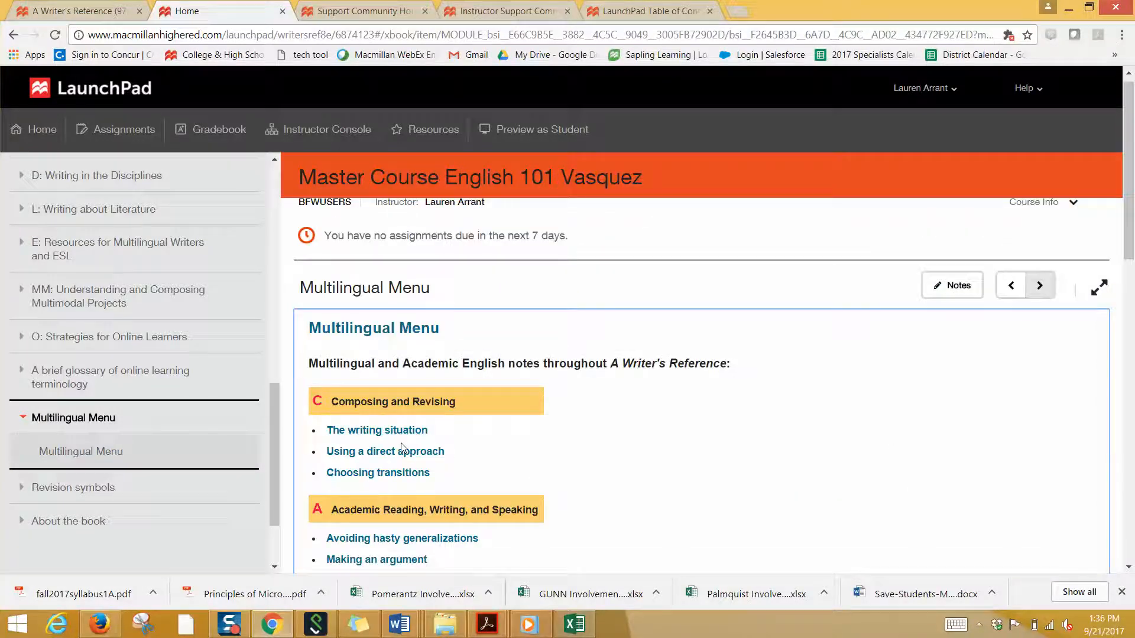
{"action": "scroll", "coordinate": [404, 448], "scroll_direction": "down", "scroll_amount": 1}
{"action": "scroll", "coordinate": [401, 448], "scroll_direction": "down", "scroll_amount": 2}
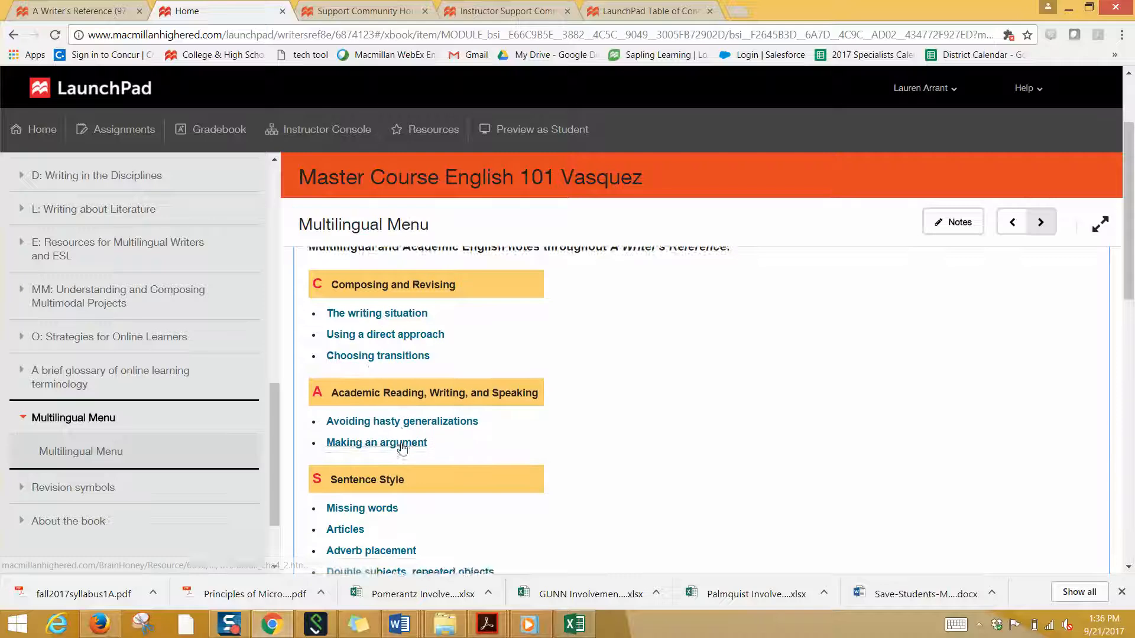
{"action": "scroll", "coordinate": [405, 453], "scroll_direction": "down", "scroll_amount": 3}
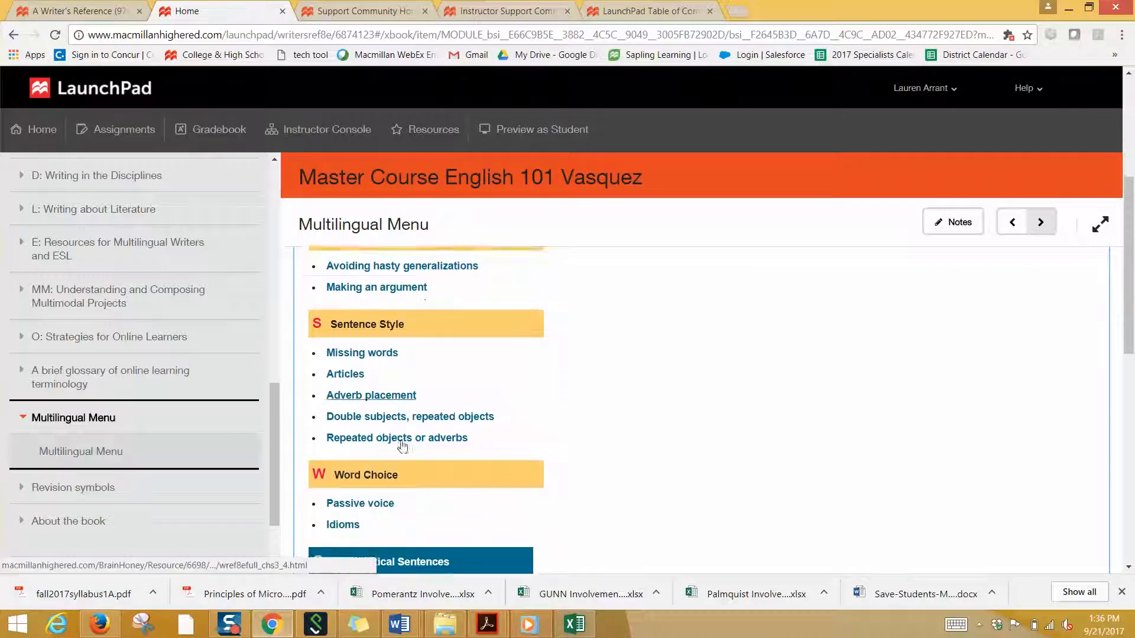
{"action": "scroll", "coordinate": [401, 447], "scroll_direction": "down", "scroll_amount": 2}
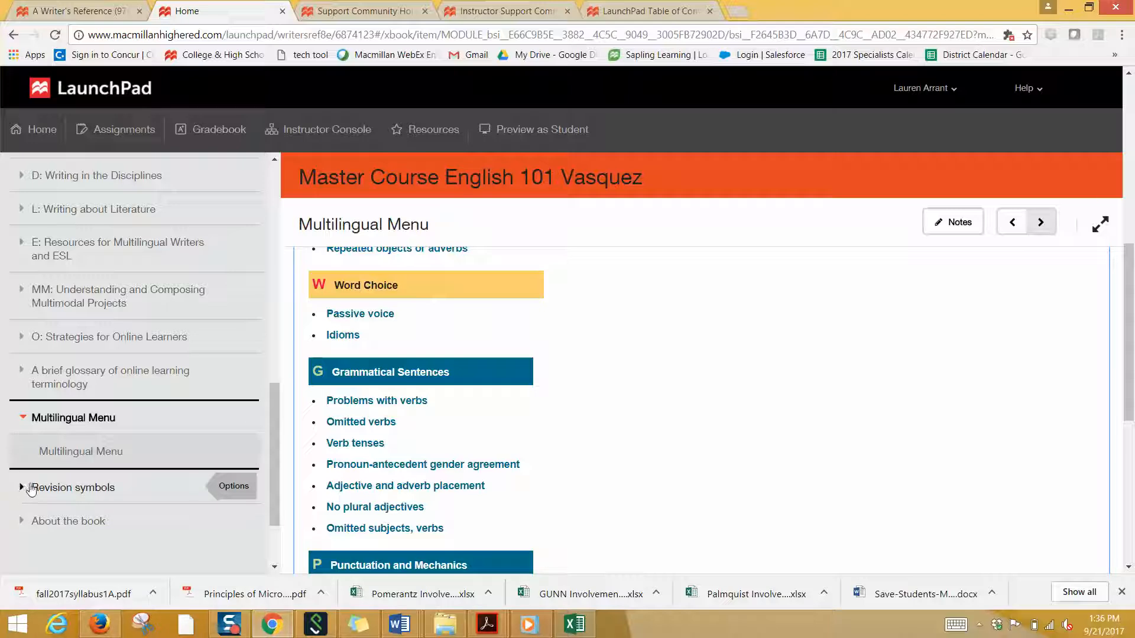
Expand the P: Punctuation and Mechanics unit and its P1: The comma section in the table of contents.
{"action": "scroll", "coordinate": [35, 488], "scroll_direction": "up", "scroll_amount": 3}
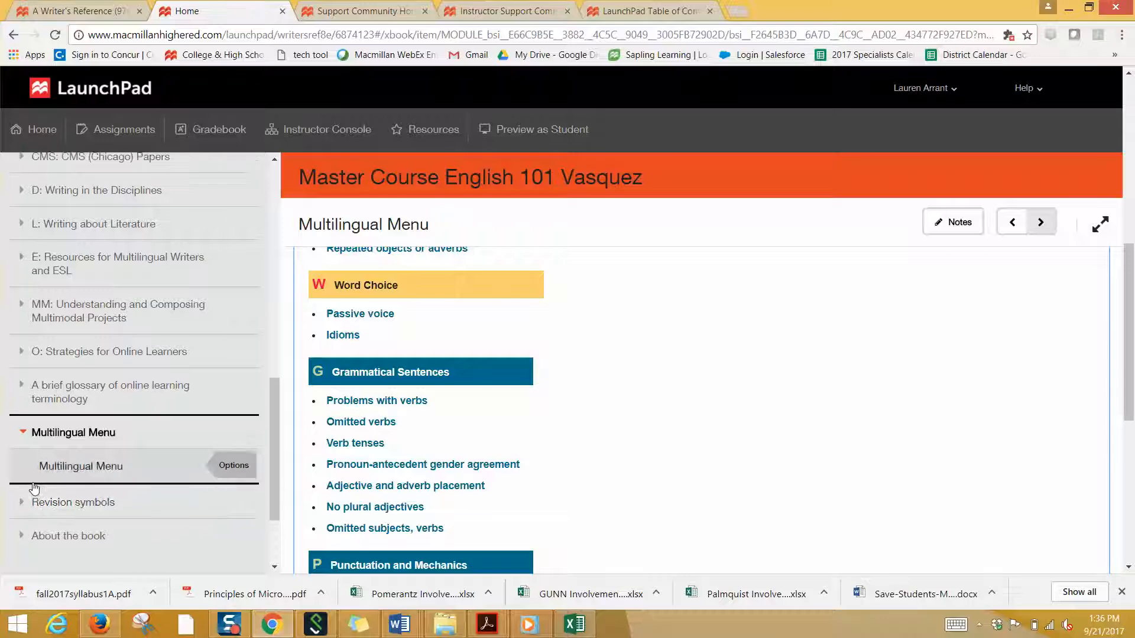
{"action": "scroll", "coordinate": [34, 488], "scroll_direction": "up", "scroll_amount": 5}
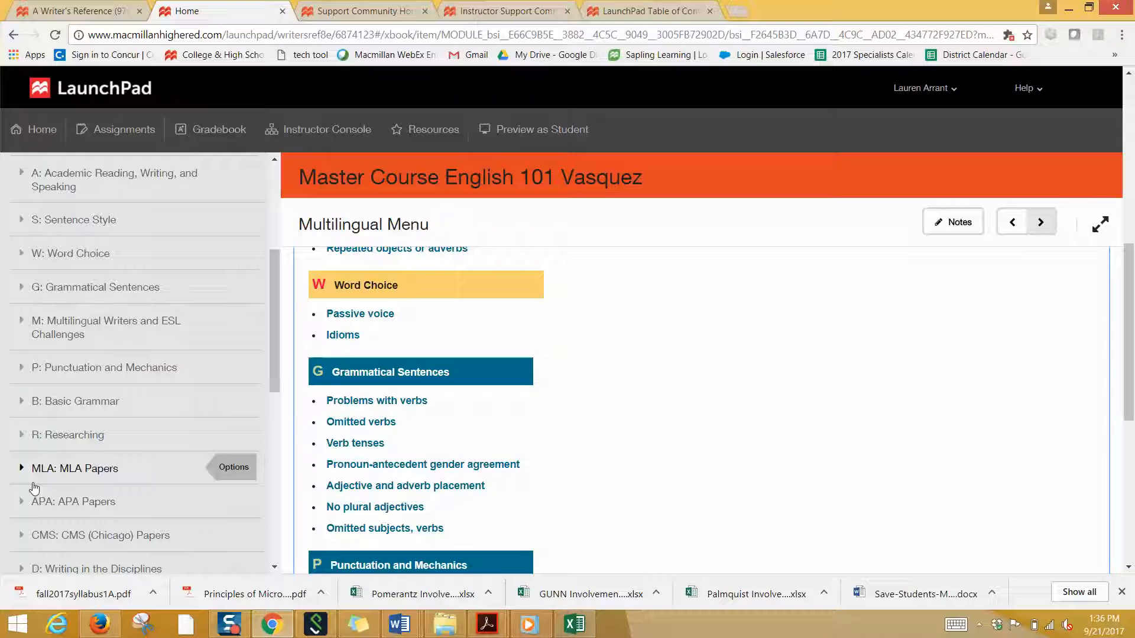
{"action": "scroll", "coordinate": [34, 487], "scroll_direction": "up", "scroll_amount": 3}
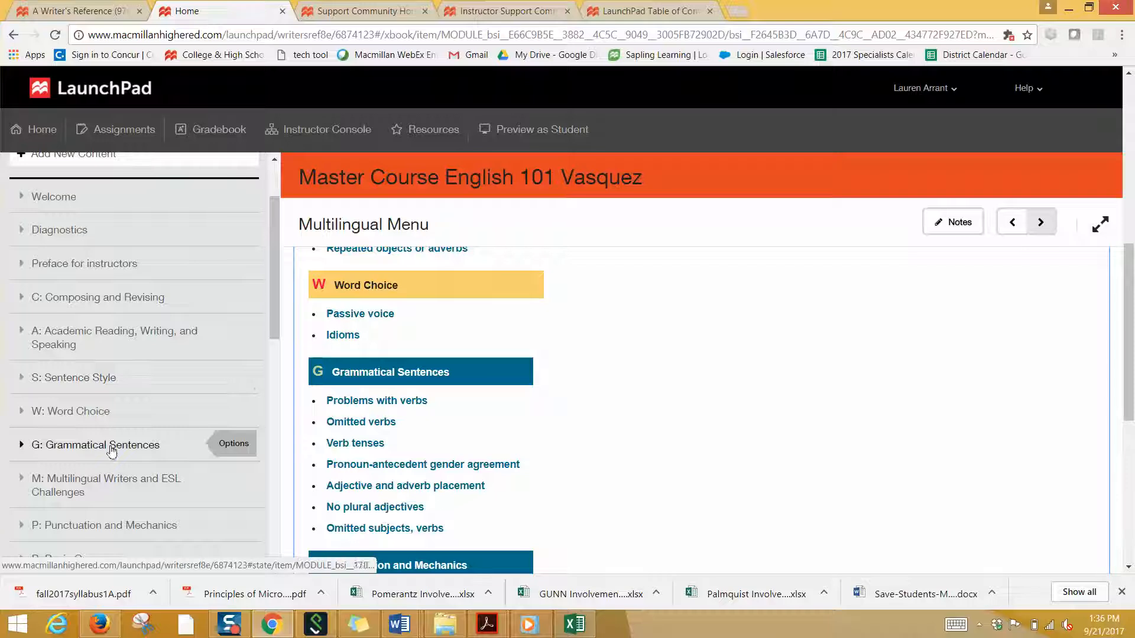
{"action": "left_click", "coordinate": [22, 526]}
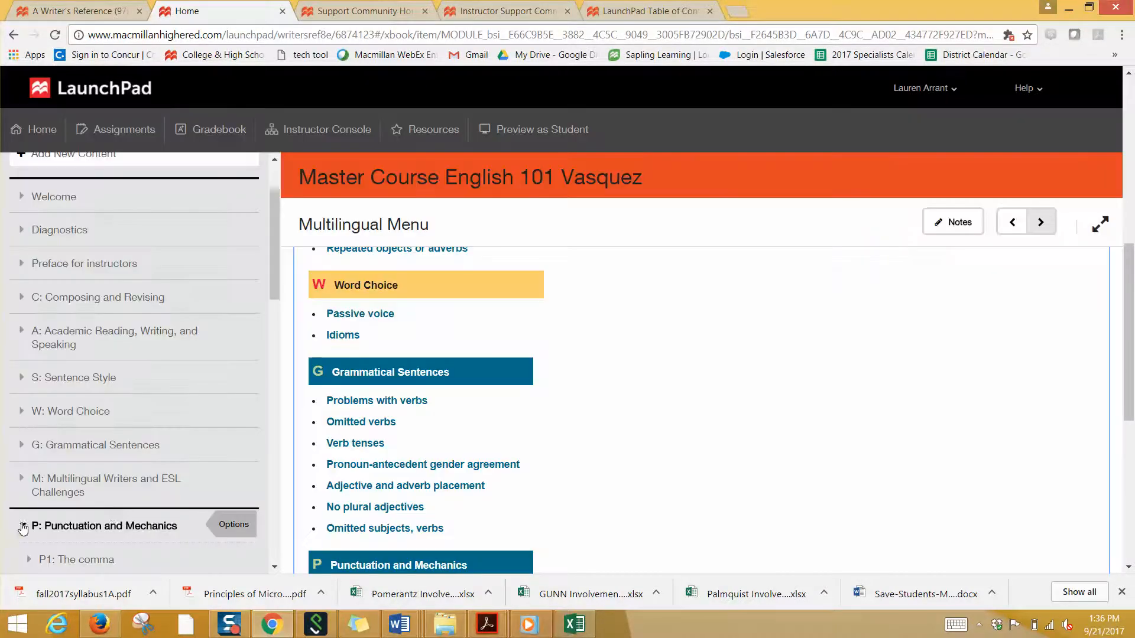
{"action": "scroll", "coordinate": [112, 509], "scroll_direction": "down", "scroll_amount": 4}
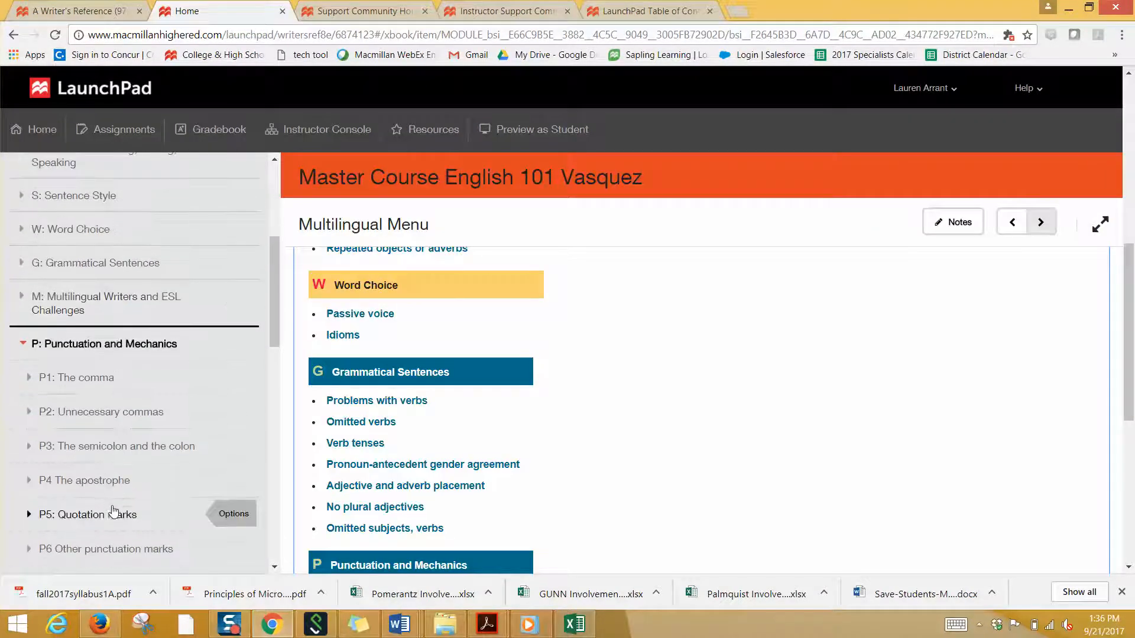
{"action": "scroll", "coordinate": [115, 508], "scroll_direction": "down", "scroll_amount": 2}
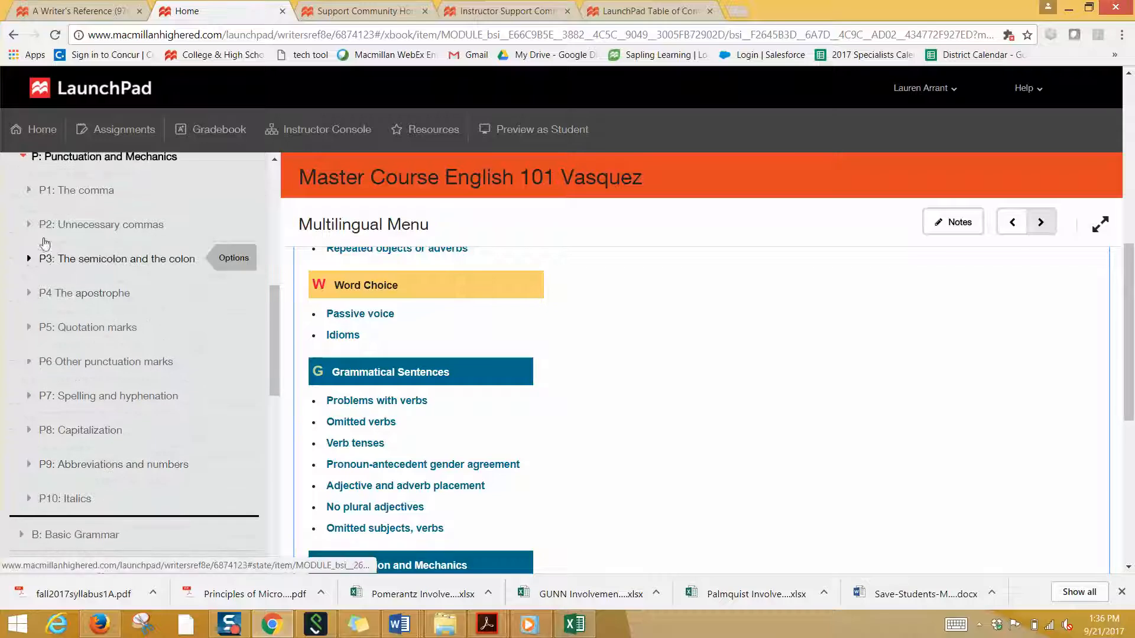
{"action": "left_click", "coordinate": [27, 197]}
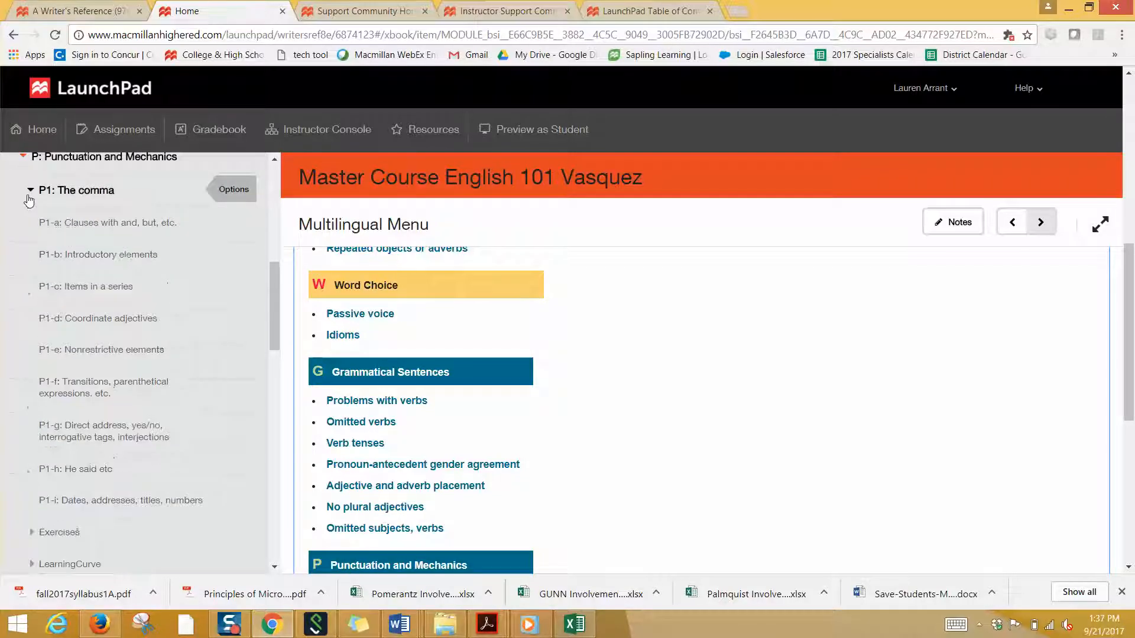
{"action": "scroll", "coordinate": [130, 444], "scroll_direction": "down", "scroll_amount": 2}
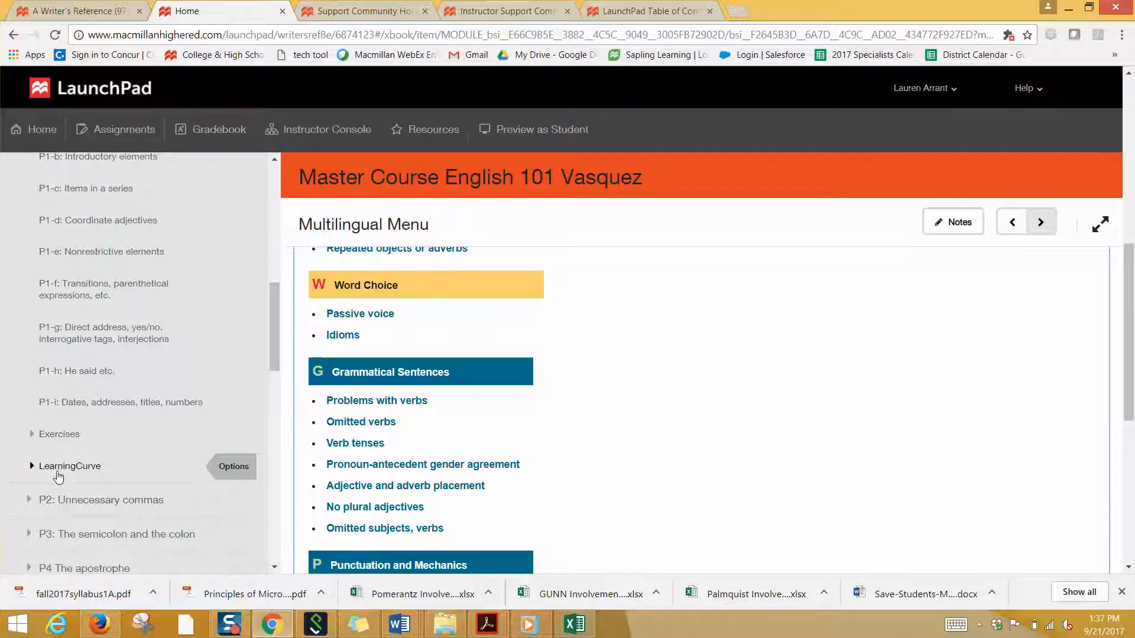
Expand the Exercises folder under P1: The comma, open EXERCISE P1–1 and look through its questions.
{"action": "left_click", "coordinate": [43, 434]}
{"action": "scroll", "coordinate": [91, 479], "scroll_direction": "down", "scroll_amount": 3}
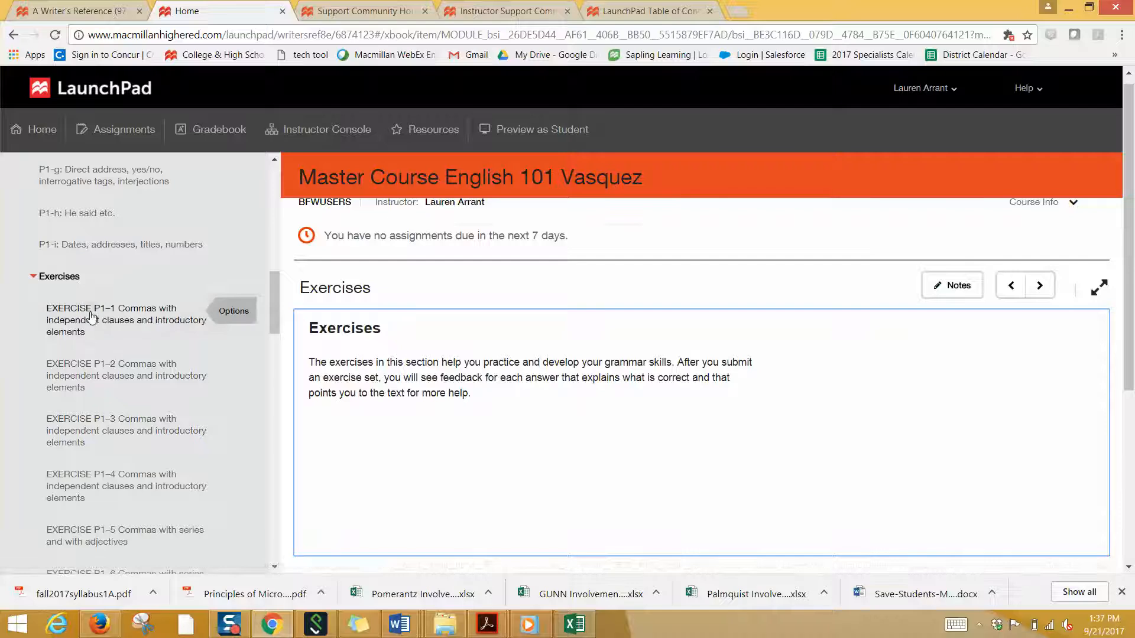
{"action": "left_click", "coordinate": [92, 314]}
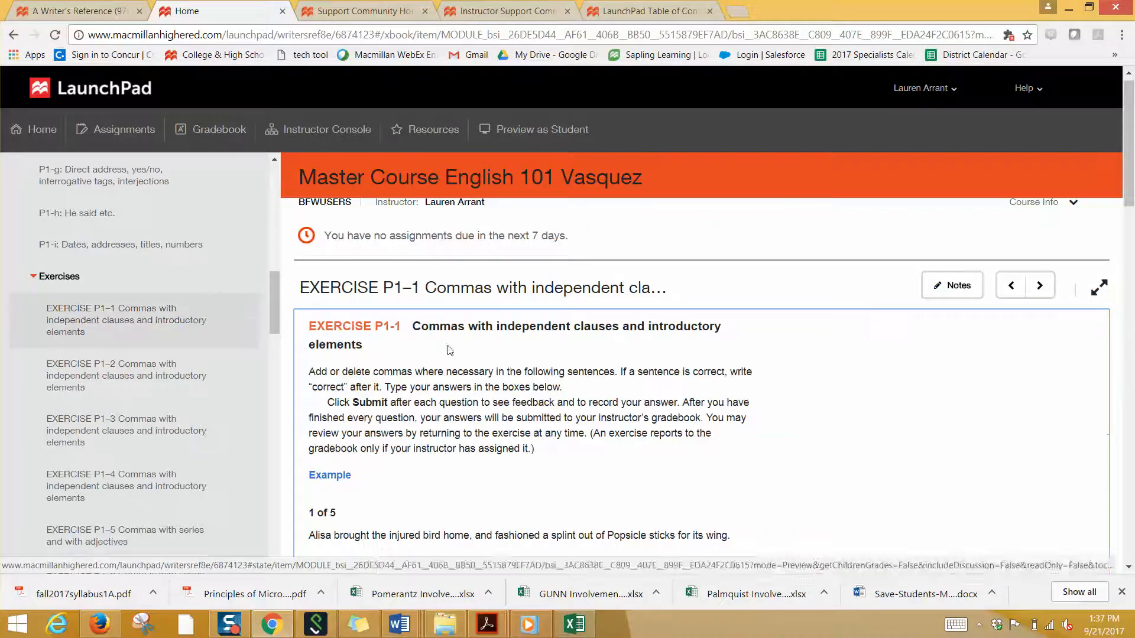
{"action": "scroll", "coordinate": [496, 420], "scroll_direction": "down", "scroll_amount": 5}
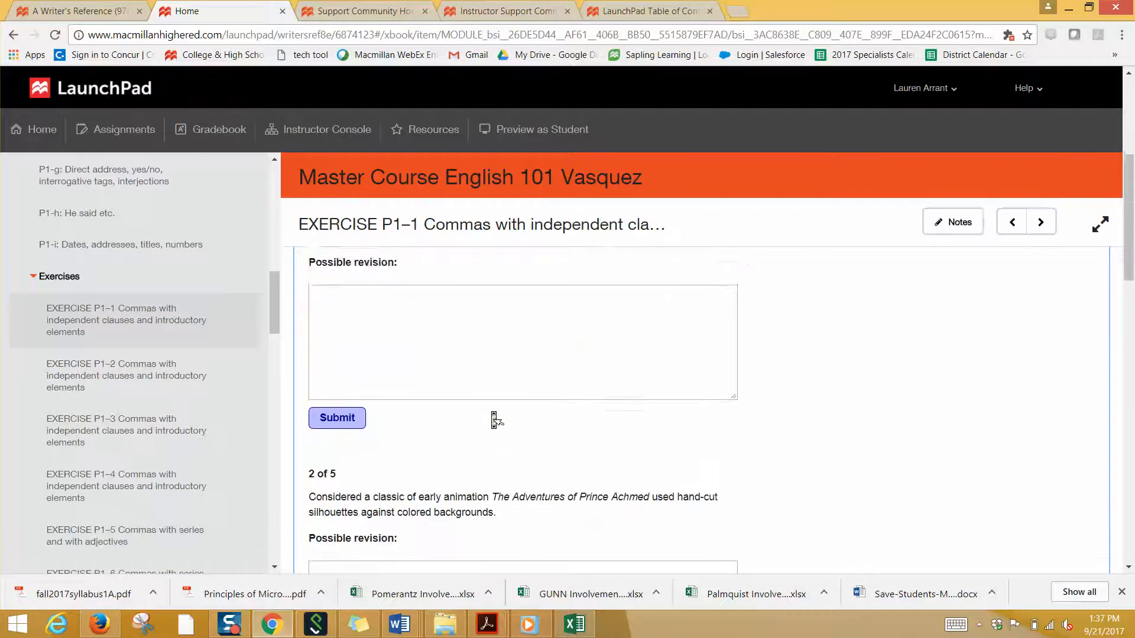
{"action": "scroll", "coordinate": [496, 420], "scroll_direction": "down", "scroll_amount": 8}
{"action": "scroll", "coordinate": [494, 413], "scroll_direction": "down", "scroll_amount": 2}
{"action": "scroll", "coordinate": [496, 420], "scroll_direction": "up", "scroll_amount": 10}
Open the assignment settings for EXERCISE P1–1 and select the Week 1 assignment unit.
{"action": "mouse_move", "coordinate": [256, 312]}
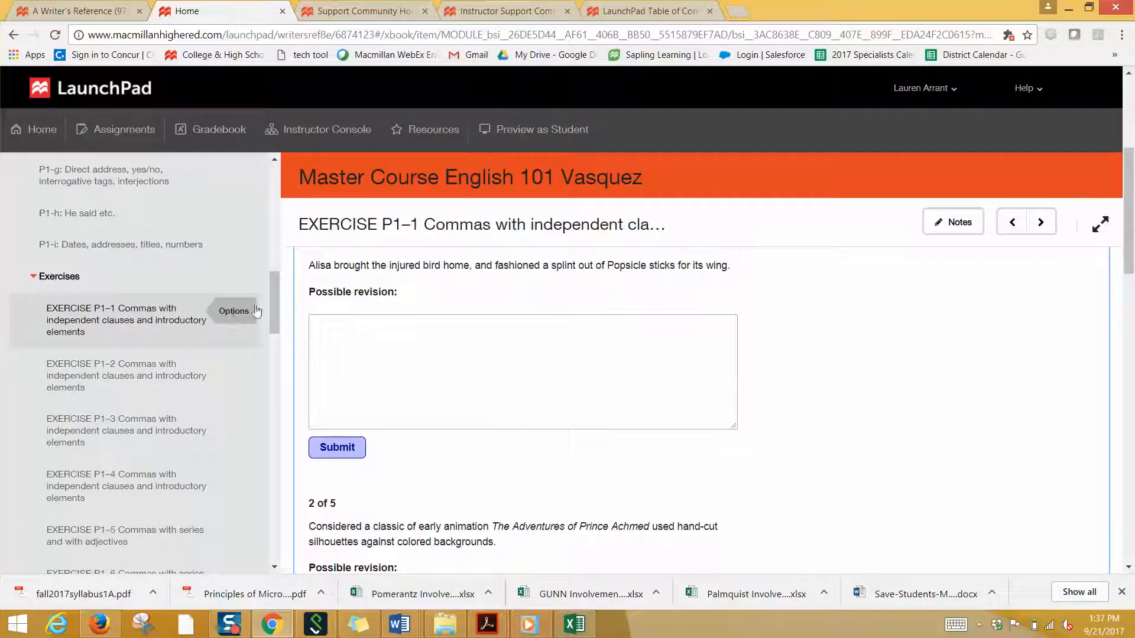
{"action": "left_click", "coordinate": [224, 313]}
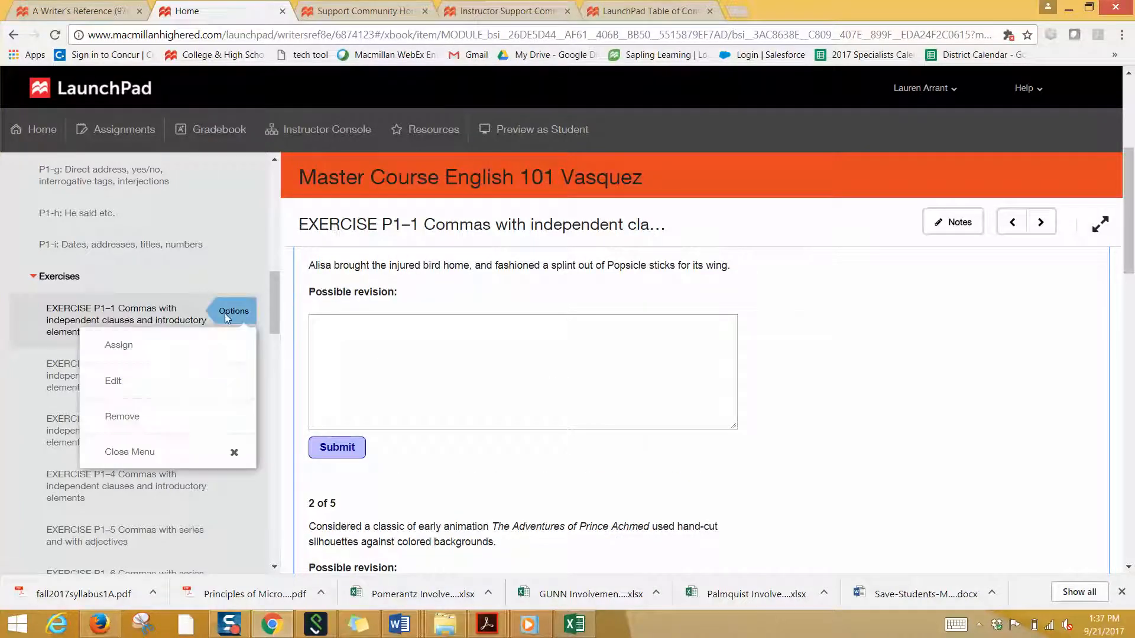
{"action": "left_click", "coordinate": [208, 349]}
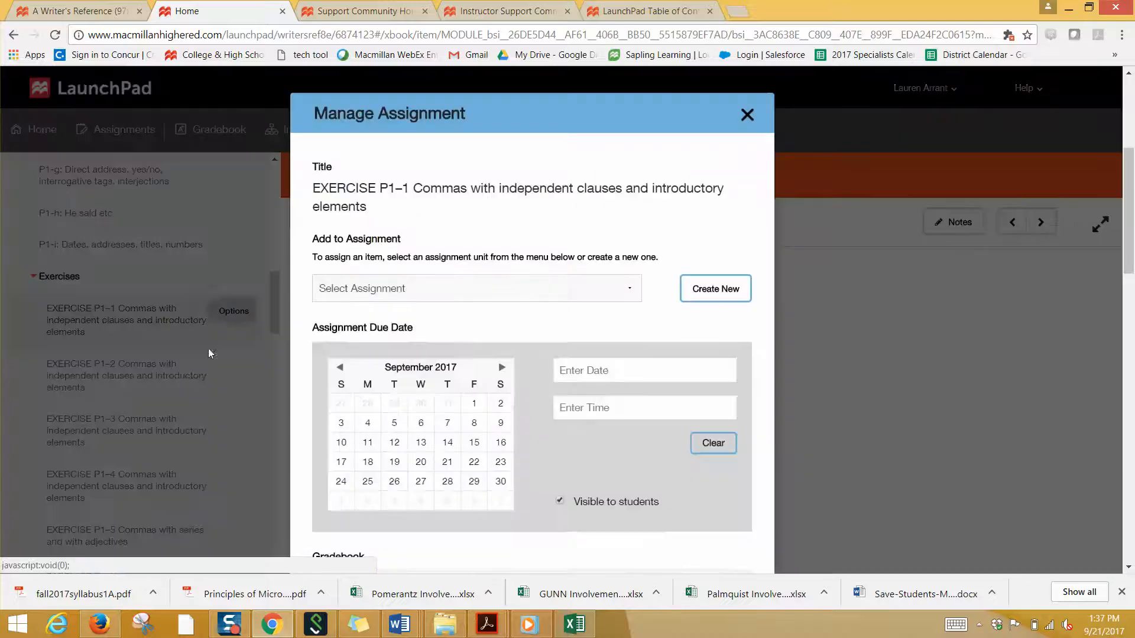
{"action": "left_click", "coordinate": [627, 290]}
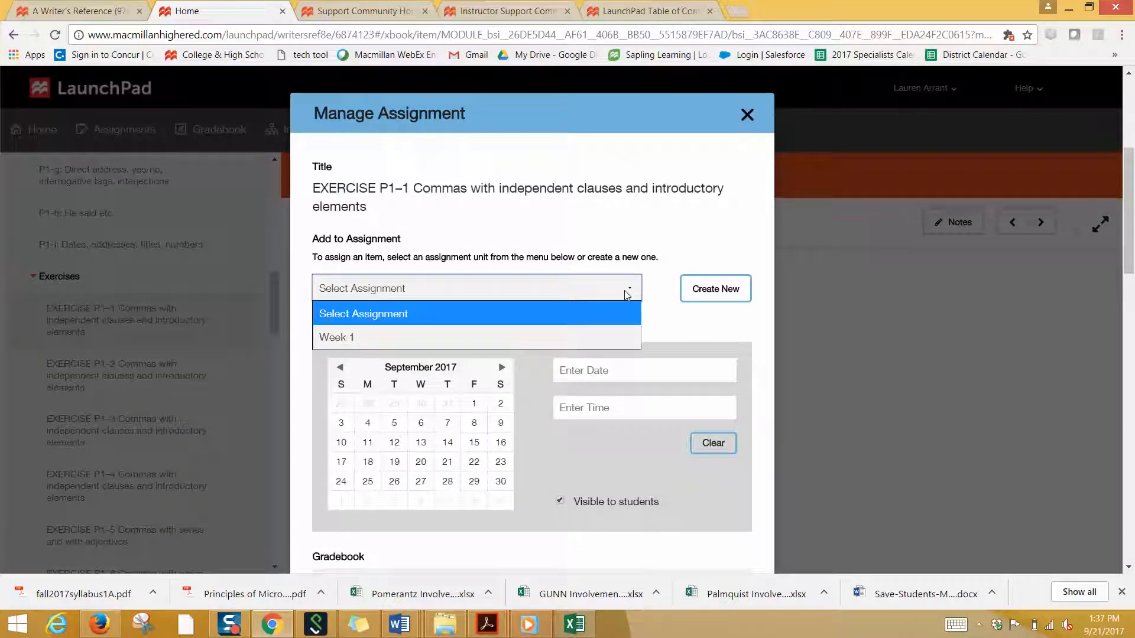
{"action": "left_click", "coordinate": [611, 332]}
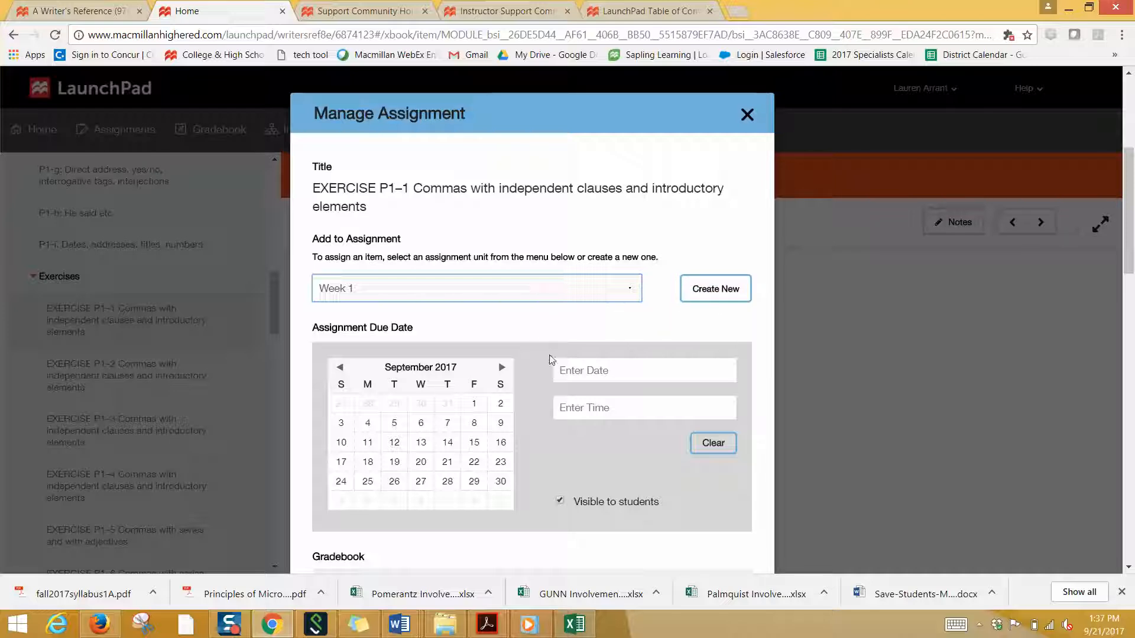
Set the exercise's due date to 10/31/2017 and its gradebook points to 10, and assign it.
{"action": "left_click", "coordinate": [502, 368]}
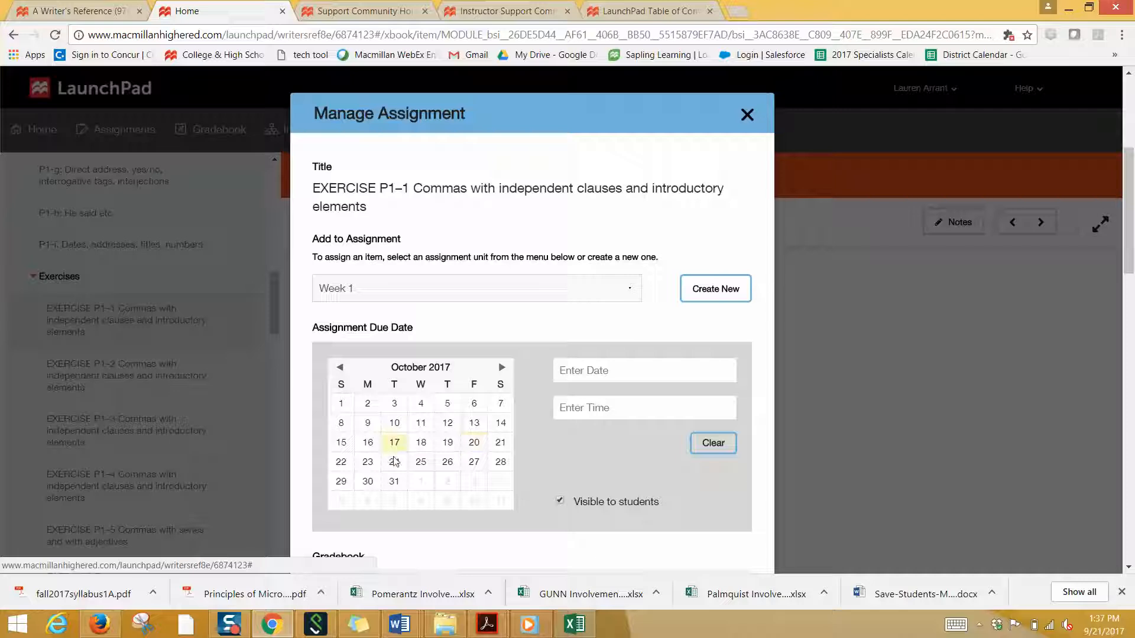
{"action": "left_click", "coordinate": [394, 481]}
{"action": "scroll", "coordinate": [495, 496], "scroll_direction": "down", "scroll_amount": 1}
{"action": "scroll", "coordinate": [496, 496], "scroll_direction": "down", "scroll_amount": 2}
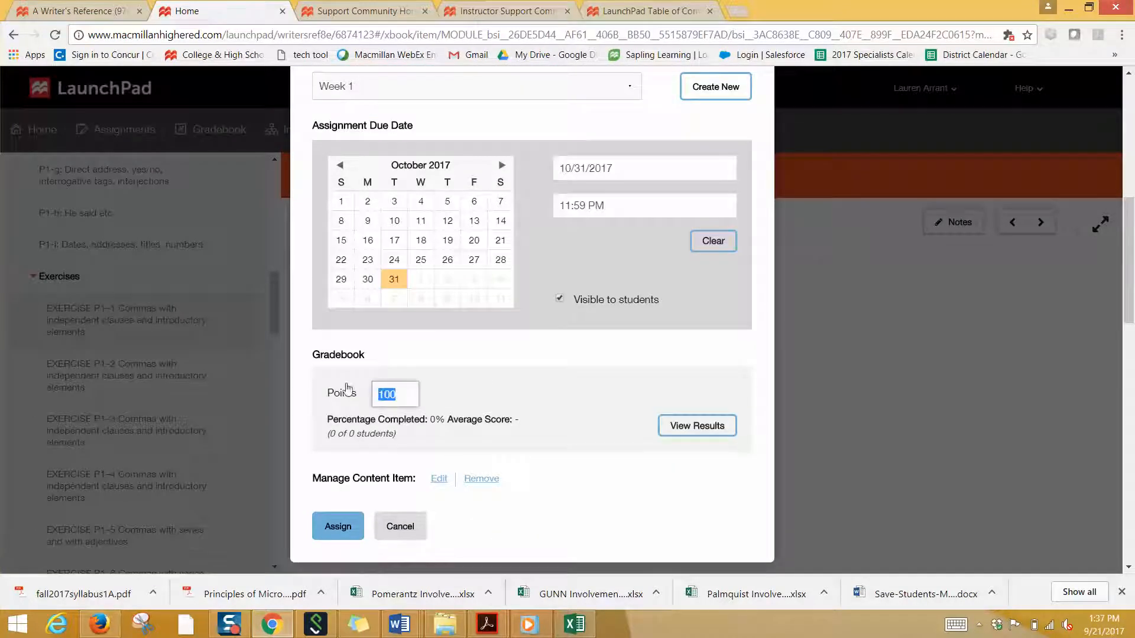
{"action": "type", "text": "10"}
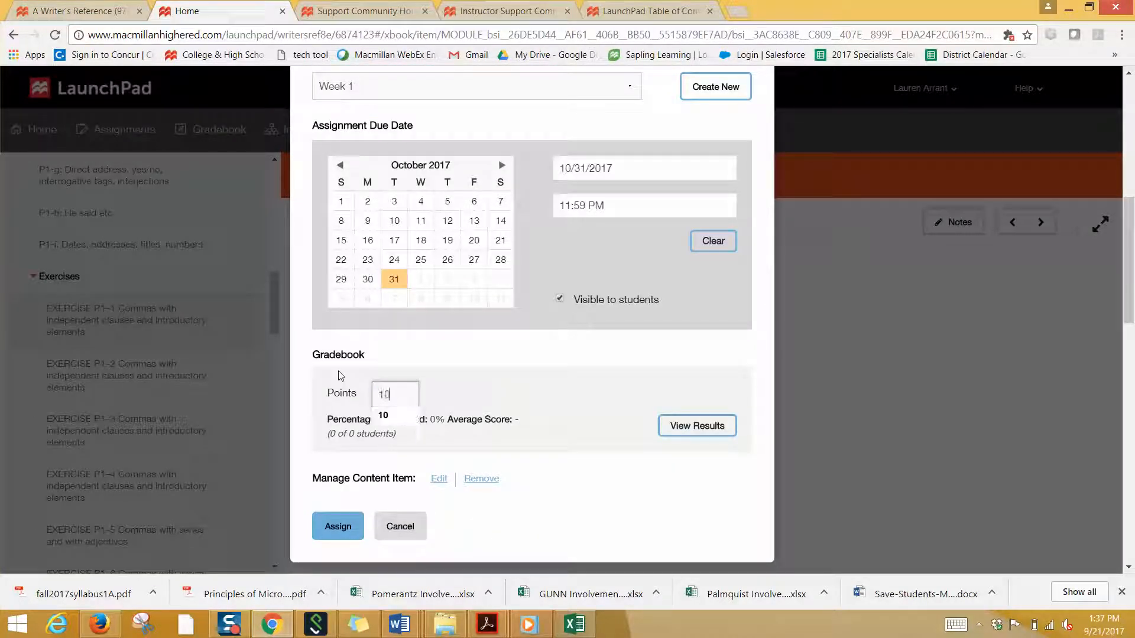
{"action": "left_click", "coordinate": [385, 418]}
{"action": "left_click", "coordinate": [340, 528]}
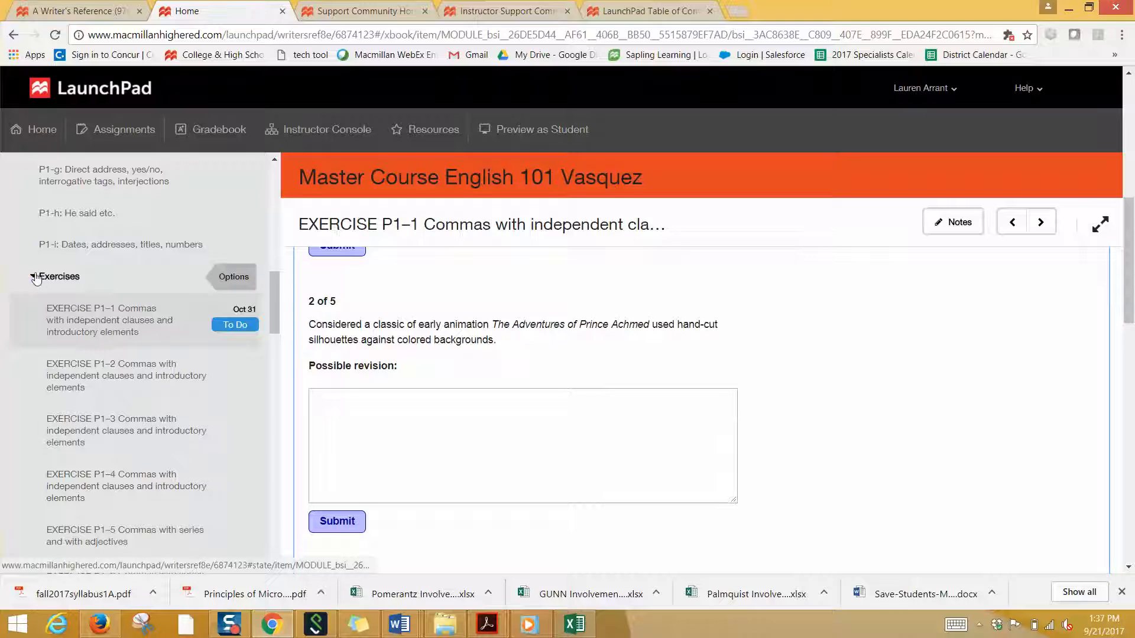
Collapse the Exercises folder, open LearningCurve: Commas from the LearningCurve folder and preview it as a student.
{"action": "left_click", "coordinate": [33, 277]}
{"action": "left_click", "coordinate": [35, 308]}
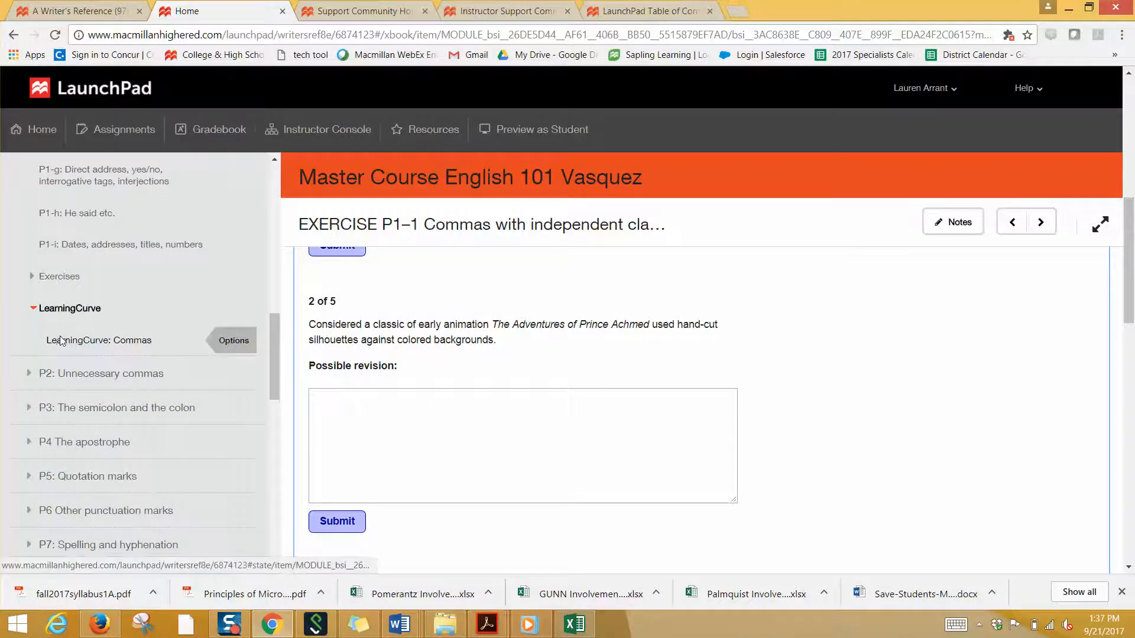
{"action": "left_click", "coordinate": [61, 341]}
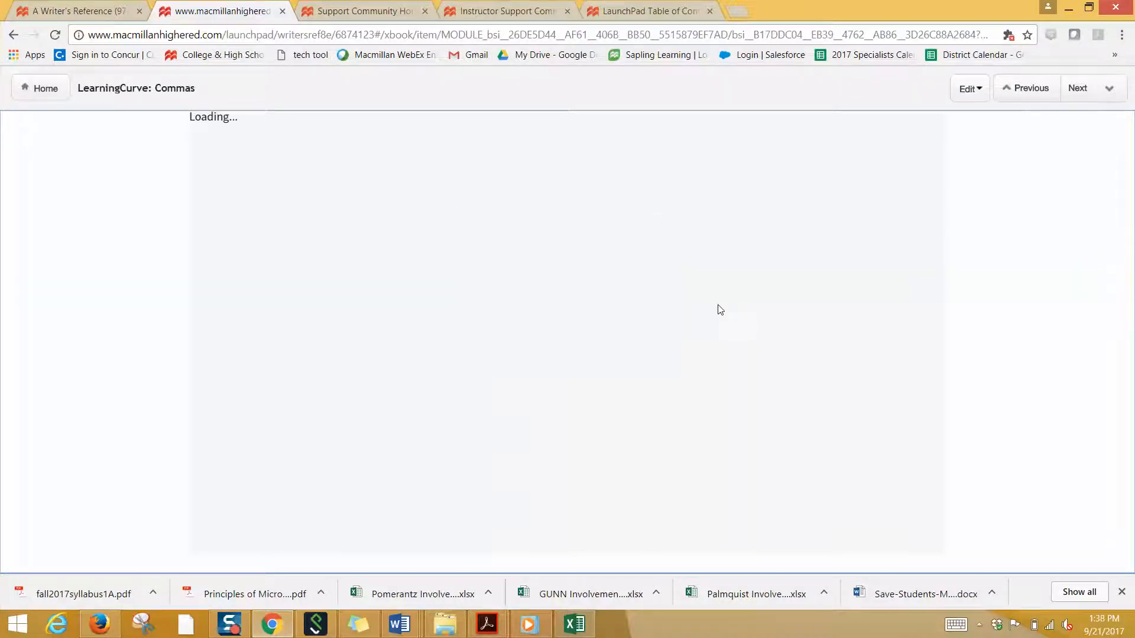
{"action": "left_click", "coordinate": [902, 137]}
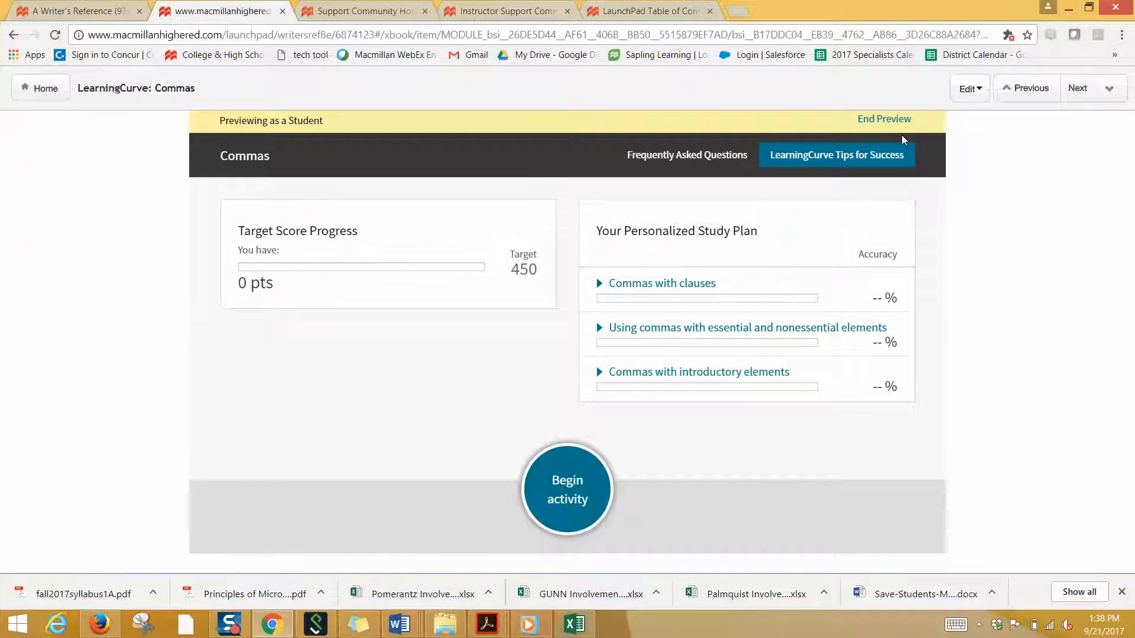
Begin the Commas activity, show the tip explaining the score and hide it again.
{"action": "left_click", "coordinate": [567, 488]}
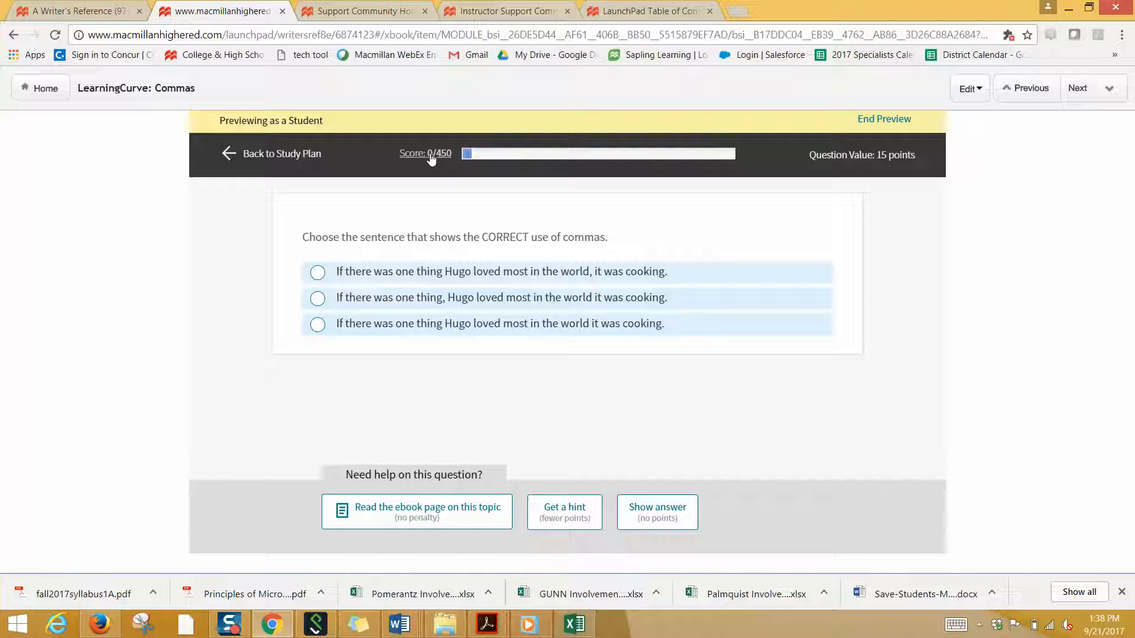
{"action": "left_click", "coordinate": [430, 155]}
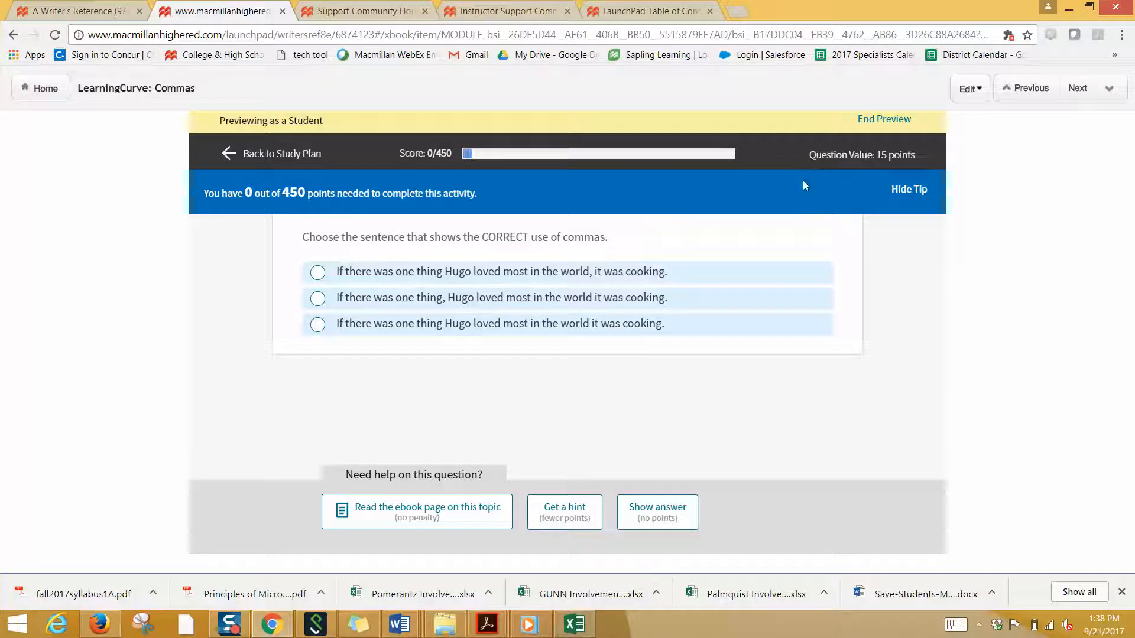
{"action": "left_click", "coordinate": [908, 190]}
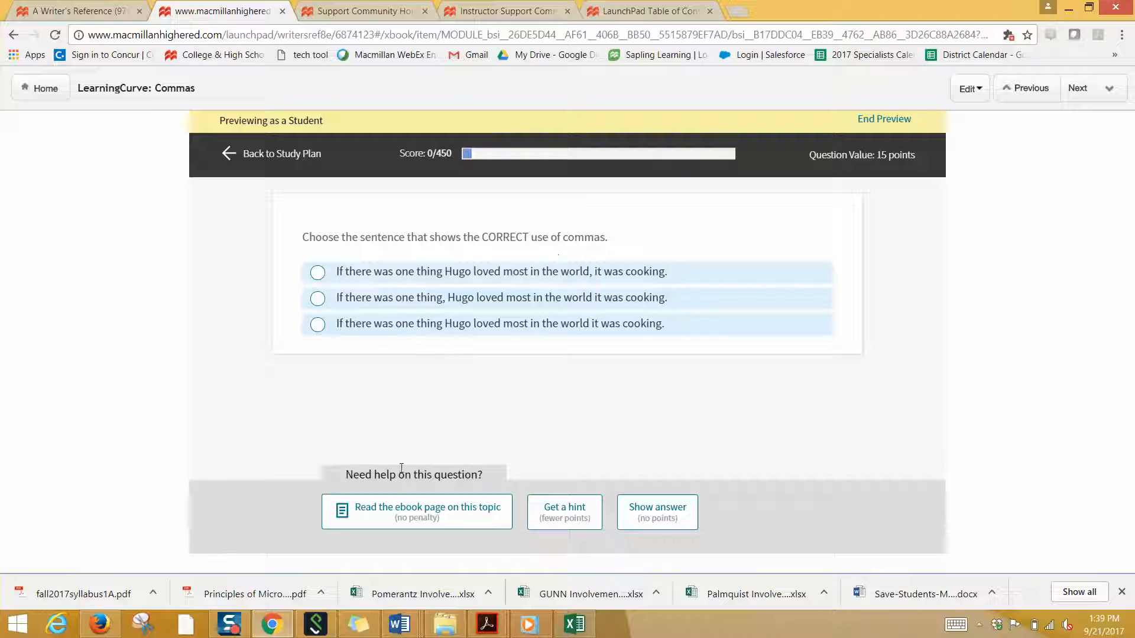
Open the ebook page on this question's topic, P1-b: Introductory elements, look through it and close it.
{"action": "left_click", "coordinate": [395, 514]}
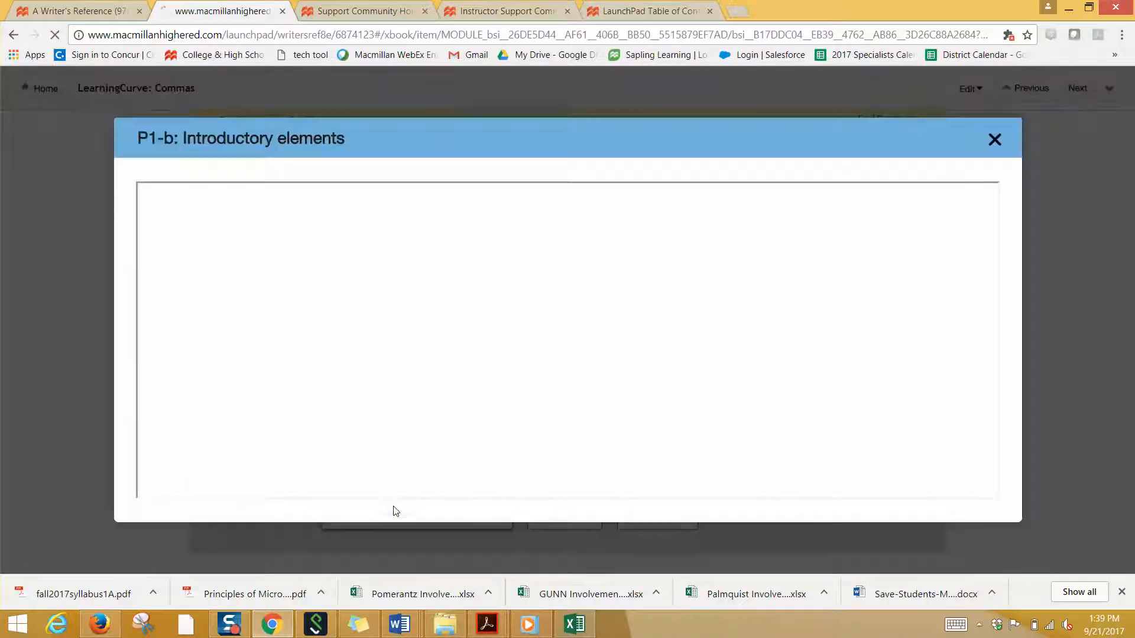
{"action": "scroll", "coordinate": [390, 319], "scroll_direction": "down", "scroll_amount": 3}
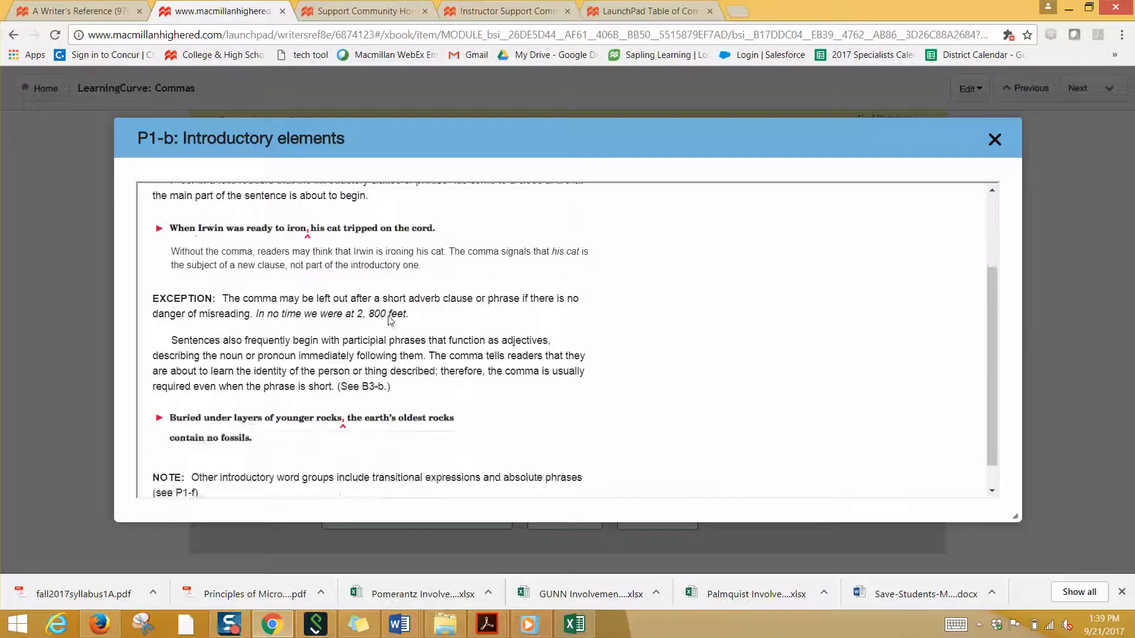
{"action": "scroll", "coordinate": [390, 316], "scroll_direction": "up", "scroll_amount": 3}
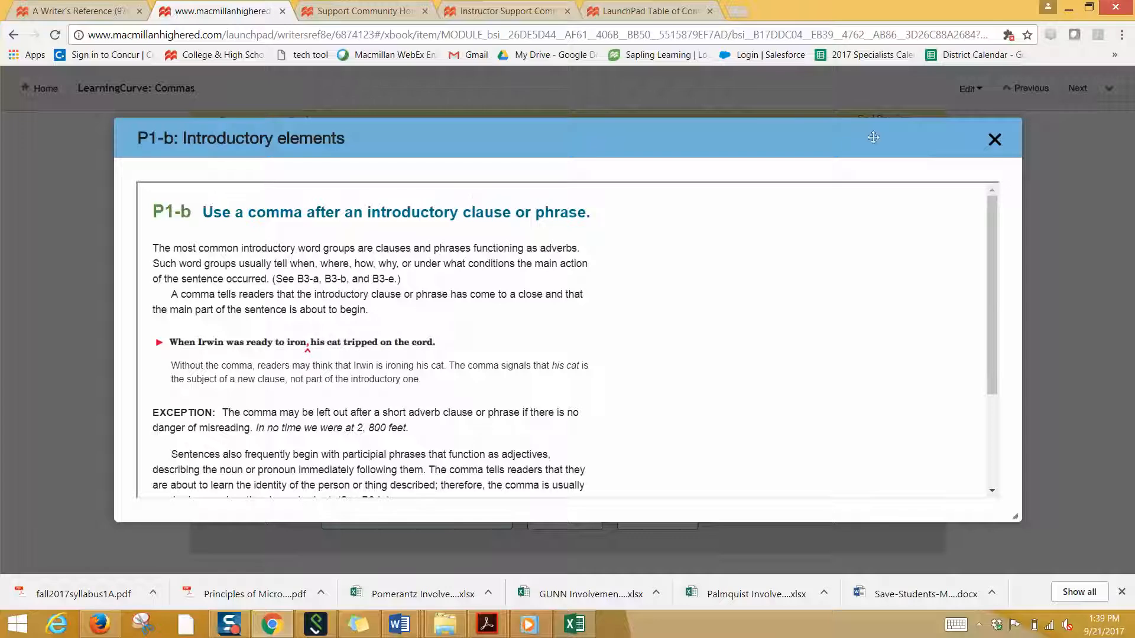
{"action": "left_click", "coordinate": [995, 140]}
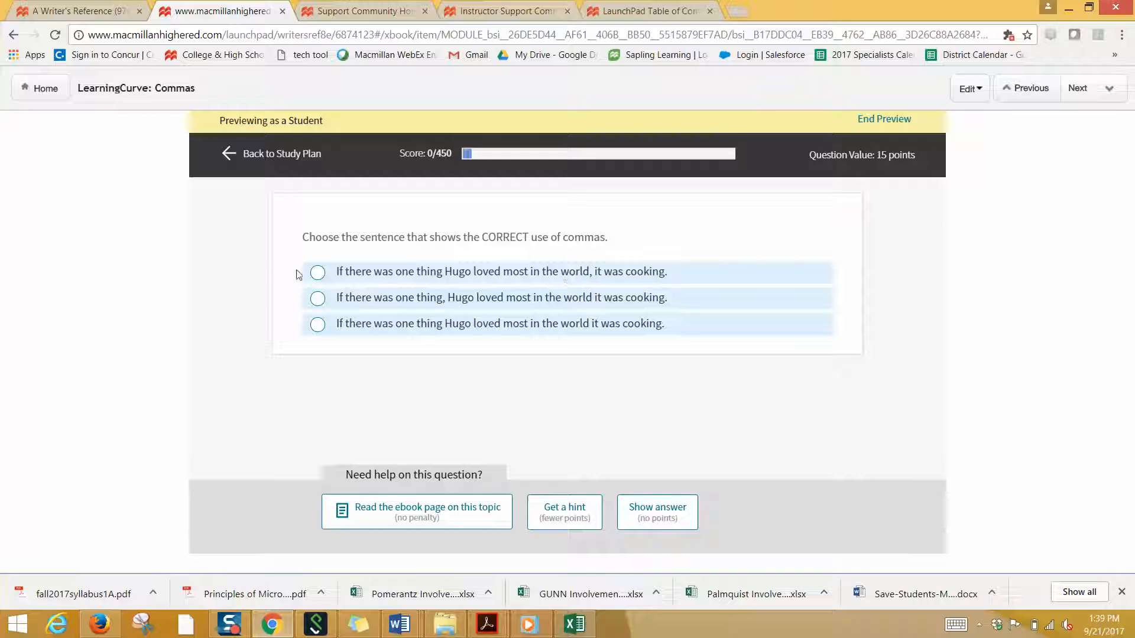
Submit "If there was one thing Hugo loved most in the world, it was cooking." as the answer and return to the course.
{"action": "left_click", "coordinate": [317, 272]}
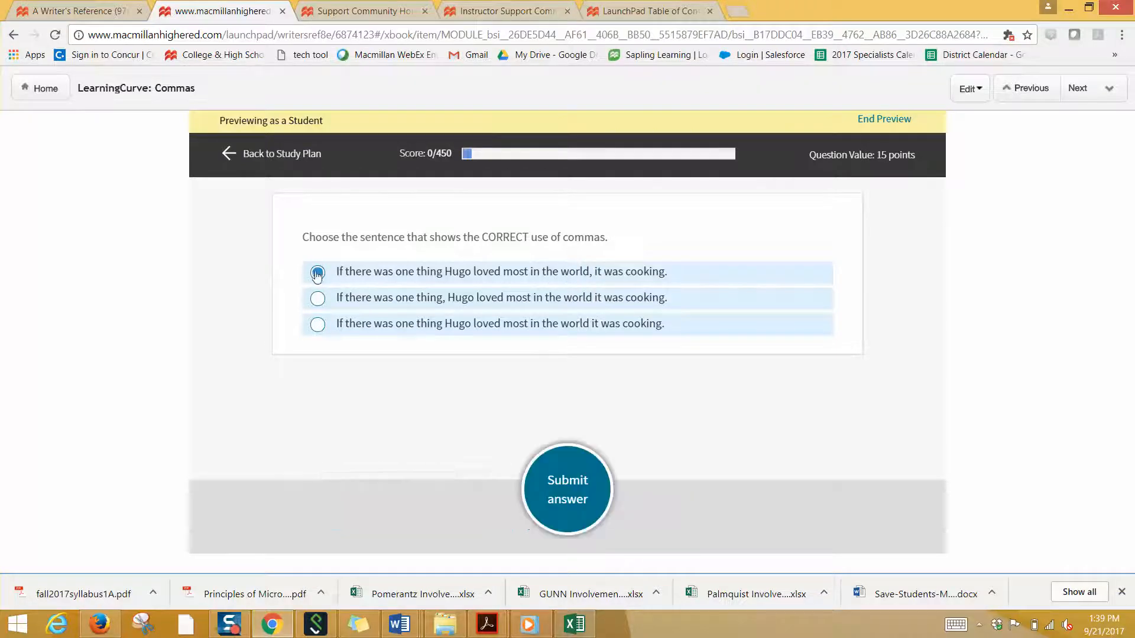
{"action": "left_click", "coordinate": [563, 490]}
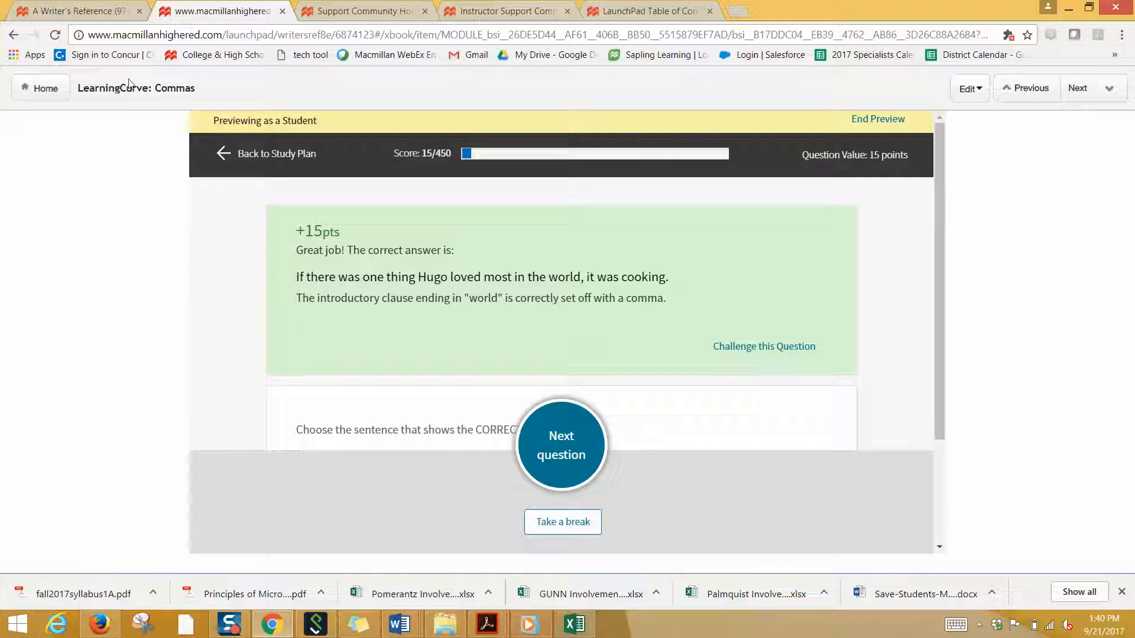
{"action": "left_click", "coordinate": [47, 90]}
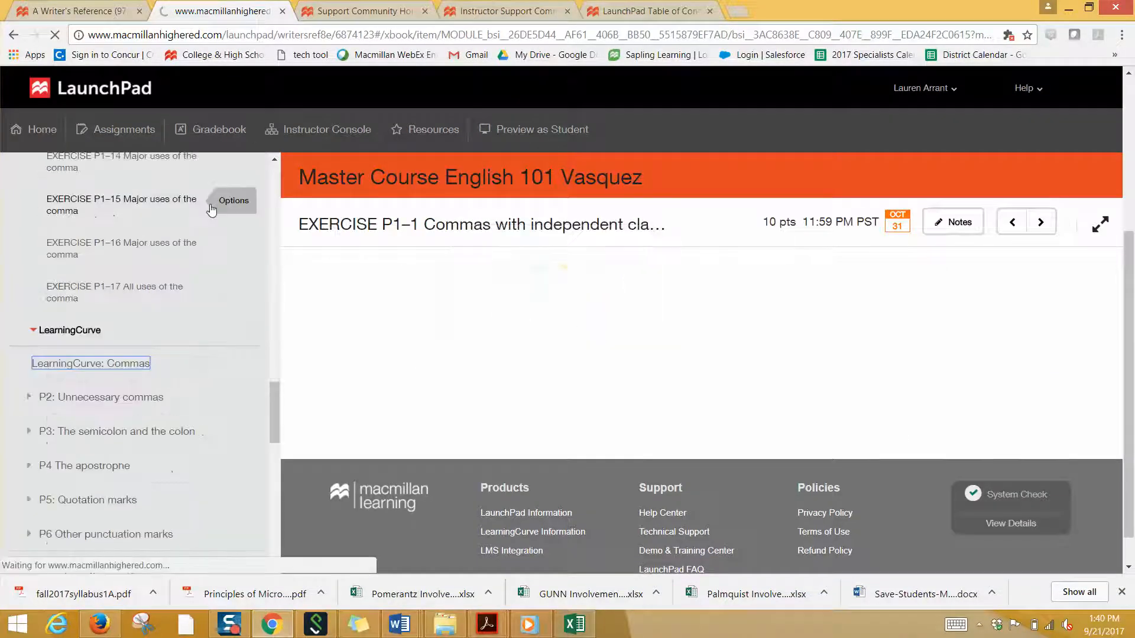
Look through the remaining chapters in the course contents, from P2: Unnecessary commas down past the Multilingual Menu.
{"action": "scroll", "coordinate": [90, 349], "scroll_direction": "down", "scroll_amount": 1}
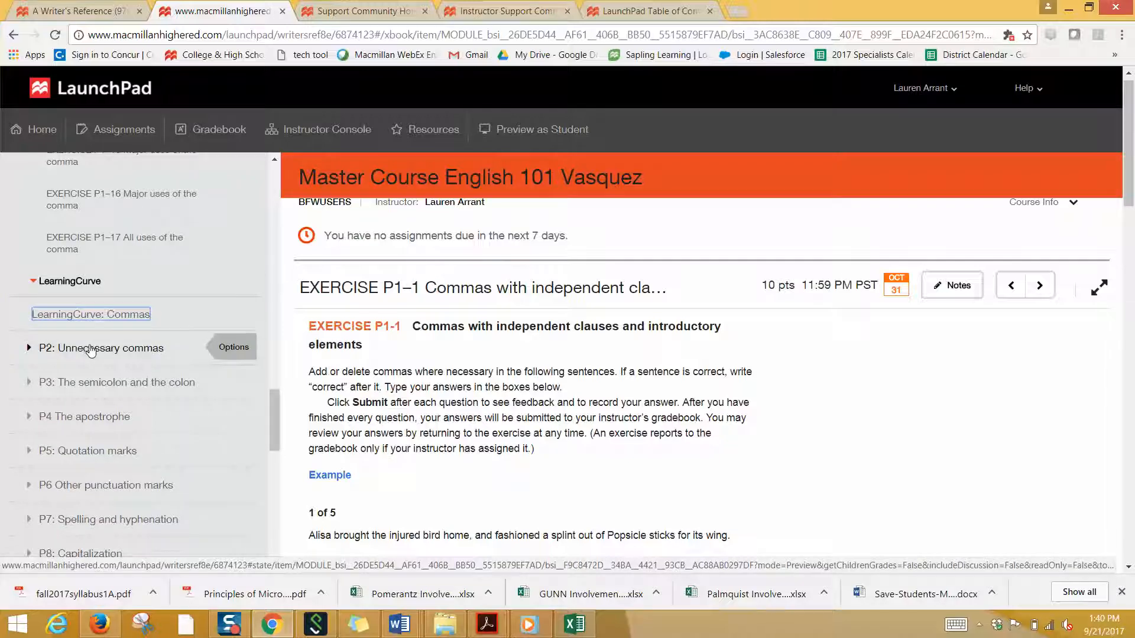
{"action": "scroll", "coordinate": [89, 350], "scroll_direction": "down", "scroll_amount": 1}
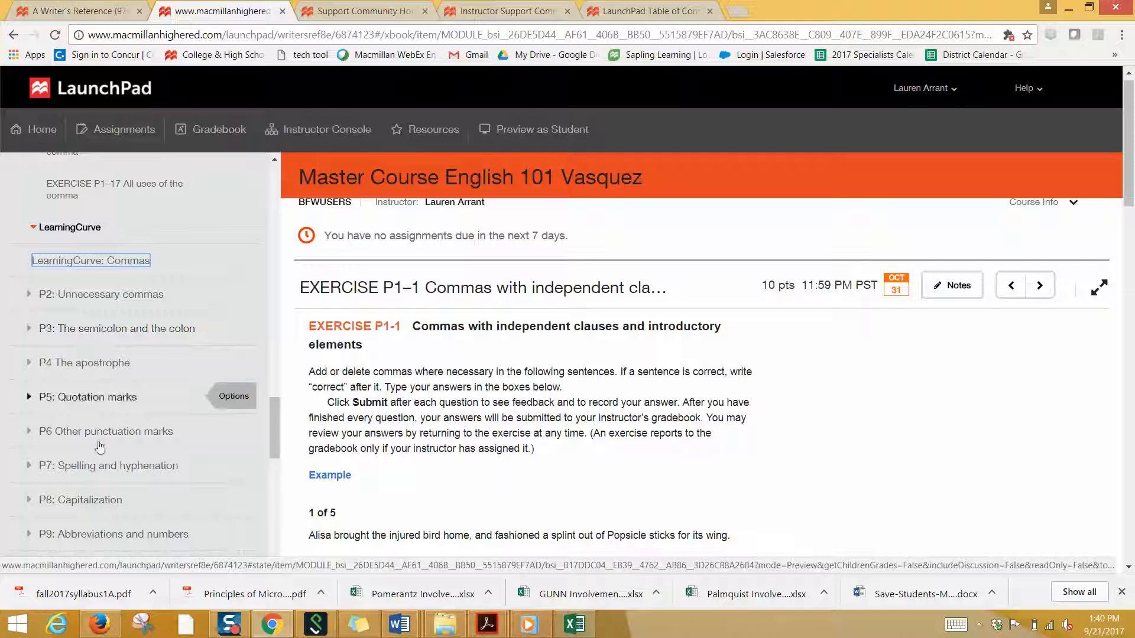
{"action": "scroll", "coordinate": [166, 456], "scroll_direction": "down", "scroll_amount": 3}
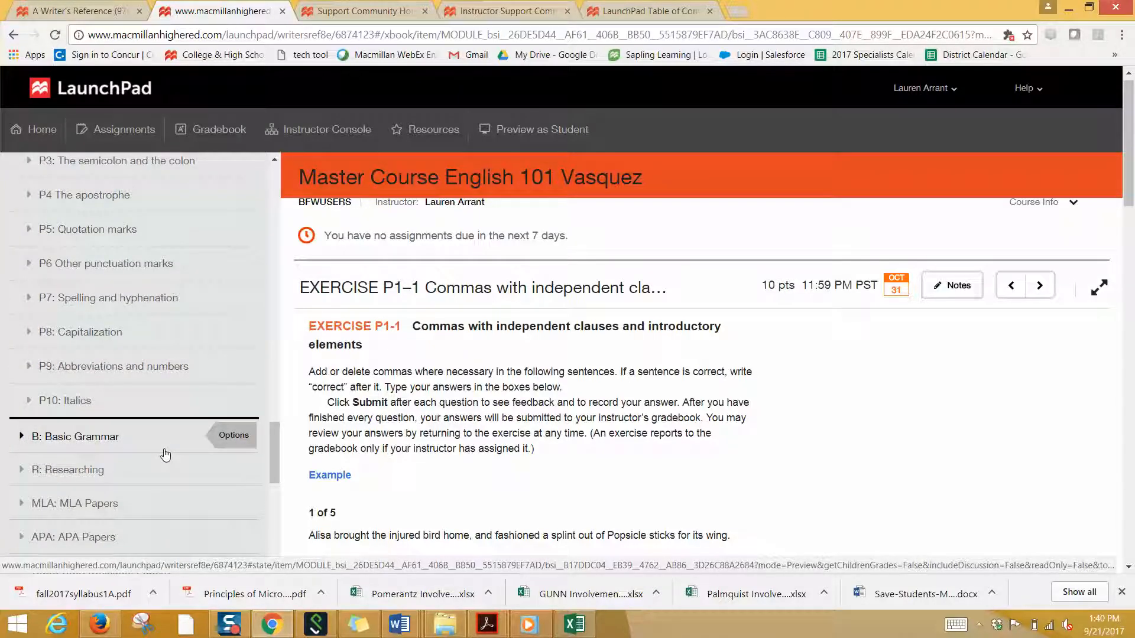
{"action": "scroll", "coordinate": [165, 454], "scroll_direction": "down", "scroll_amount": 4}
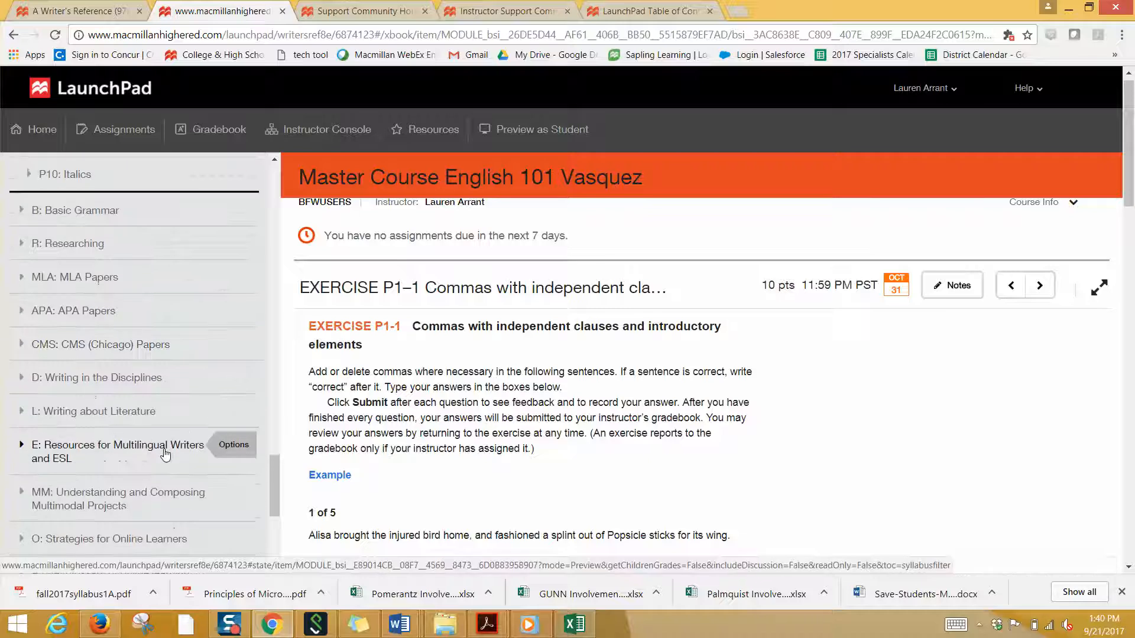
{"action": "scroll", "coordinate": [165, 454], "scroll_direction": "down", "scroll_amount": 2}
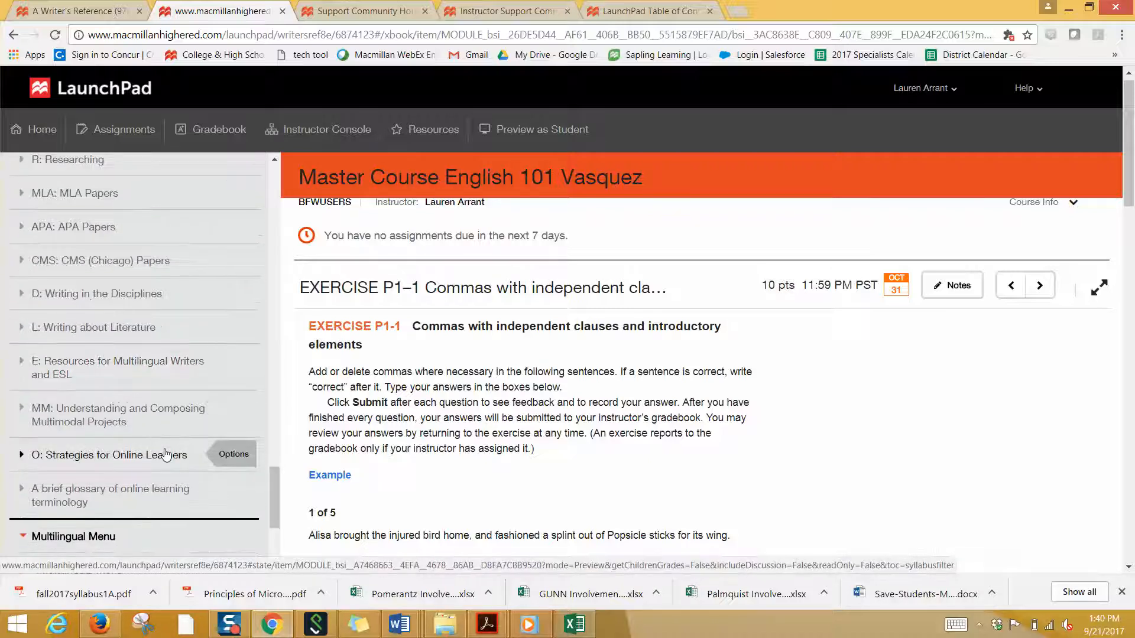
{"action": "scroll", "coordinate": [166, 455], "scroll_direction": "down", "scroll_amount": 3}
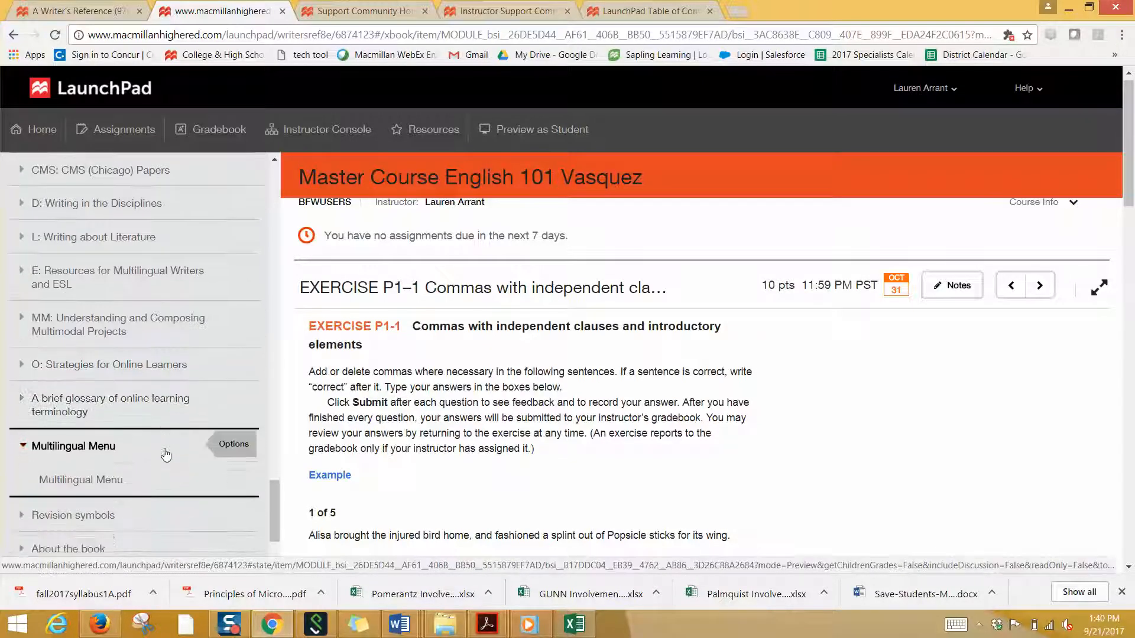
{"action": "scroll", "coordinate": [166, 454], "scroll_direction": "down", "scroll_amount": 1}
{"action": "scroll", "coordinate": [166, 454], "scroll_direction": "up", "scroll_amount": 4}
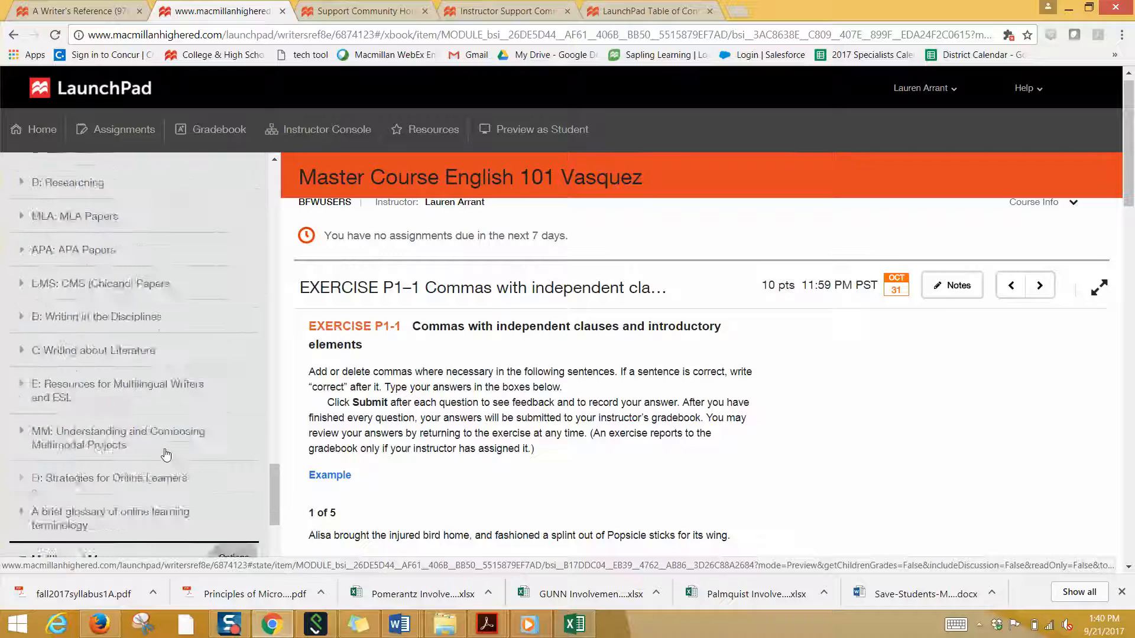
{"action": "scroll", "coordinate": [166, 455], "scroll_direction": "up", "scroll_amount": 2}
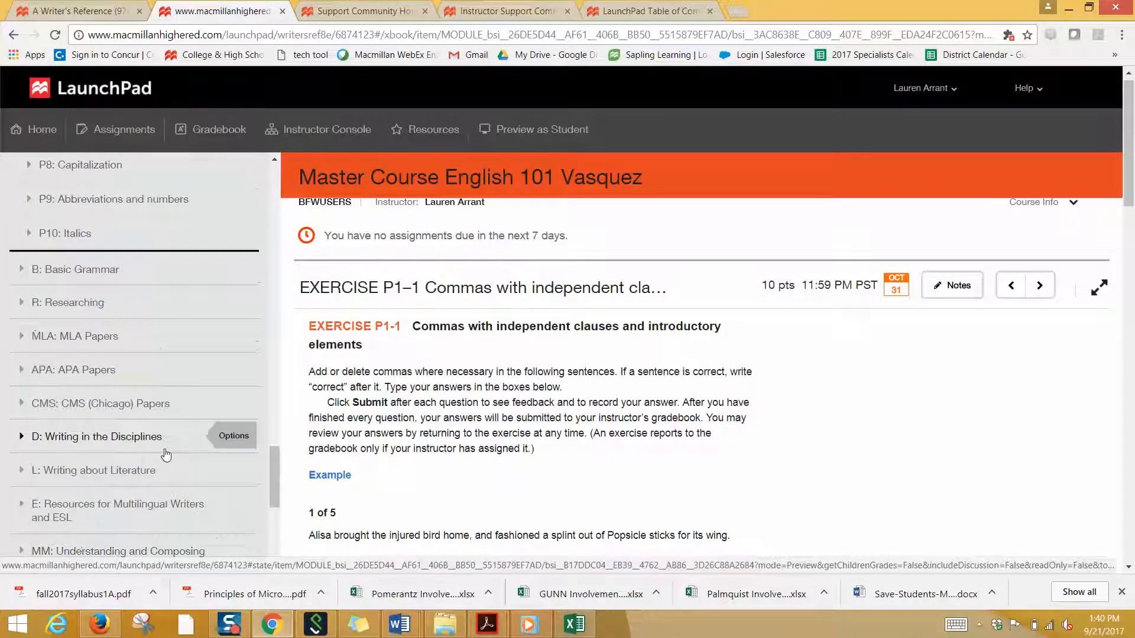
Expand the R: Researching chapter and its R1: Thinking like a researcher section to view the topics inside.
{"action": "left_click", "coordinate": [20, 303]}
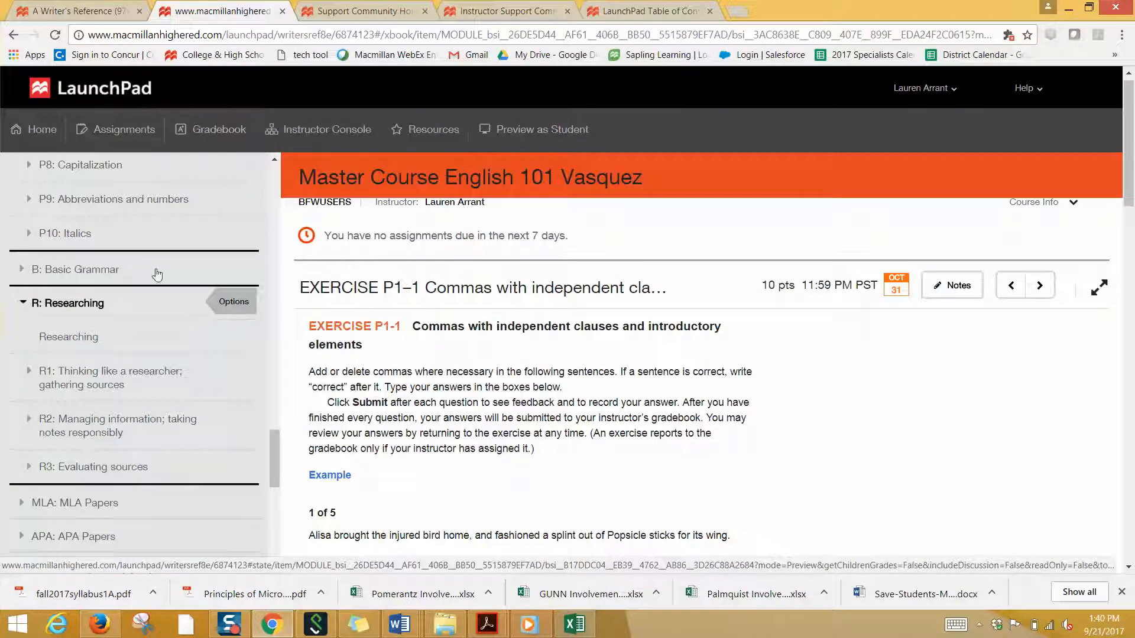
{"action": "left_click", "coordinate": [30, 375]}
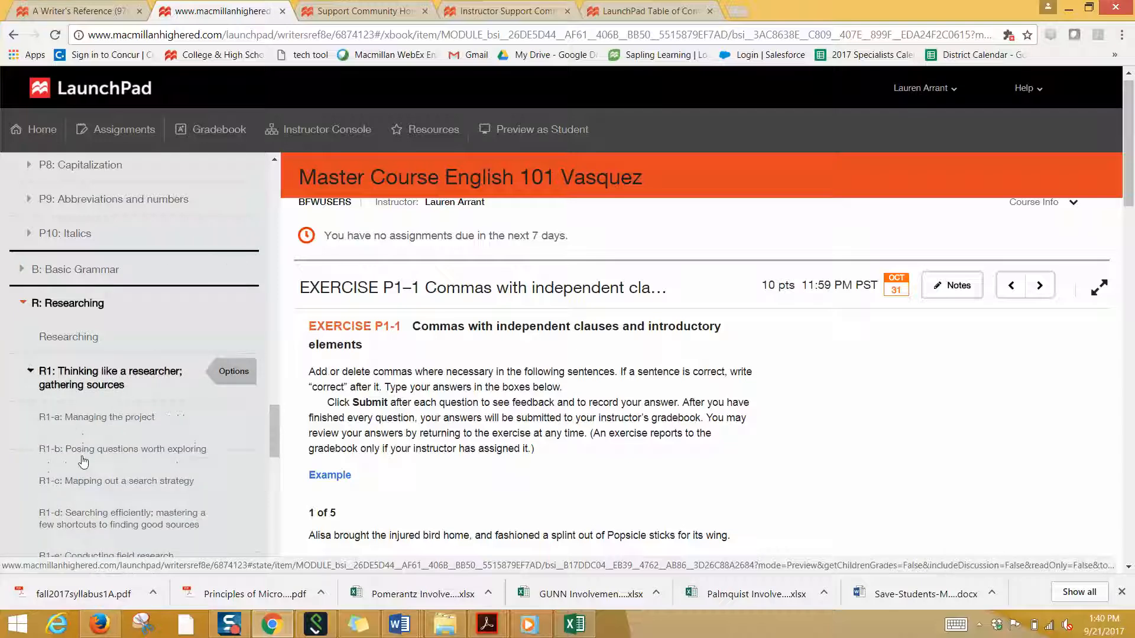
{"action": "scroll", "coordinate": [95, 457], "scroll_direction": "down", "scroll_amount": 1}
{"action": "scroll", "coordinate": [121, 458], "scroll_direction": "down", "scroll_amount": 2}
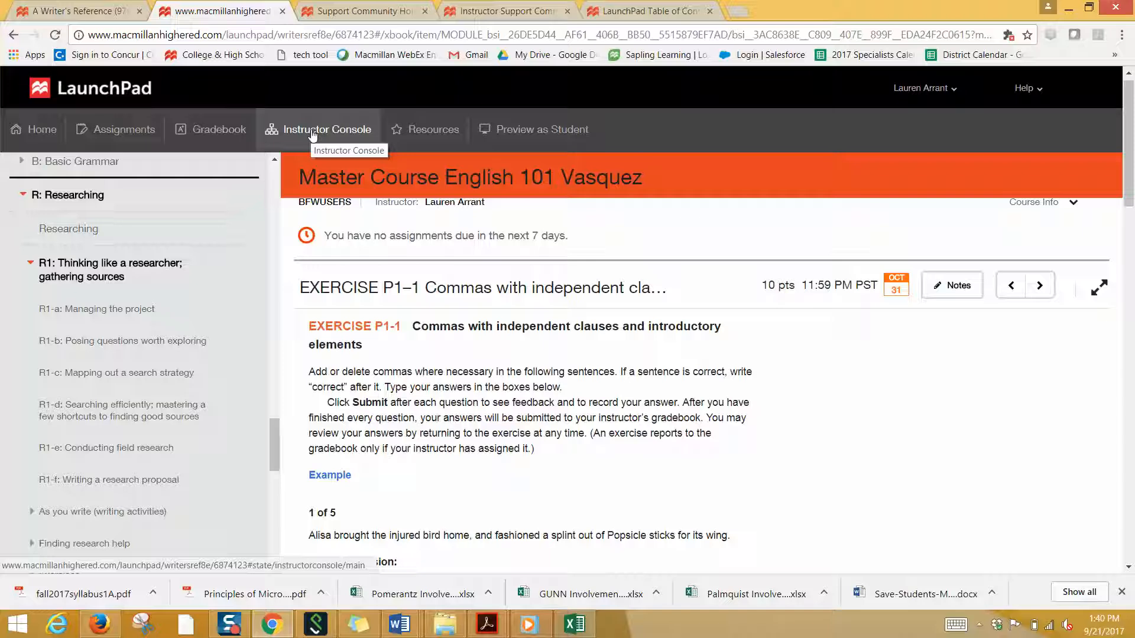
Open the Instructor Console to view its settings categories and return to the course.
{"action": "left_click", "coordinate": [280, 131]}
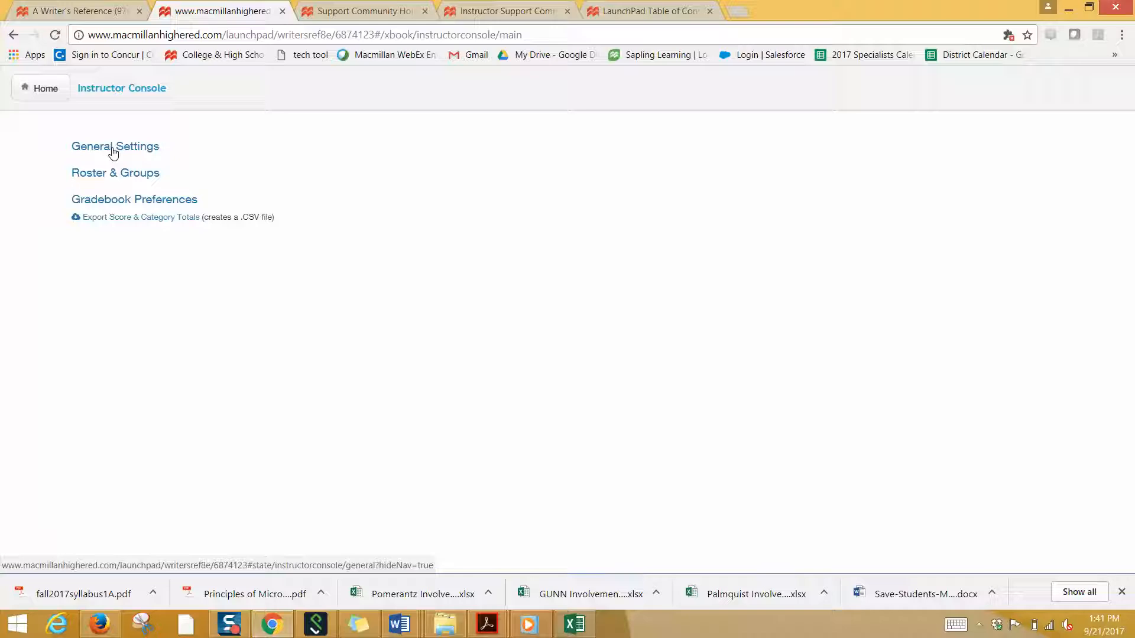
{"action": "left_click", "coordinate": [41, 97]}
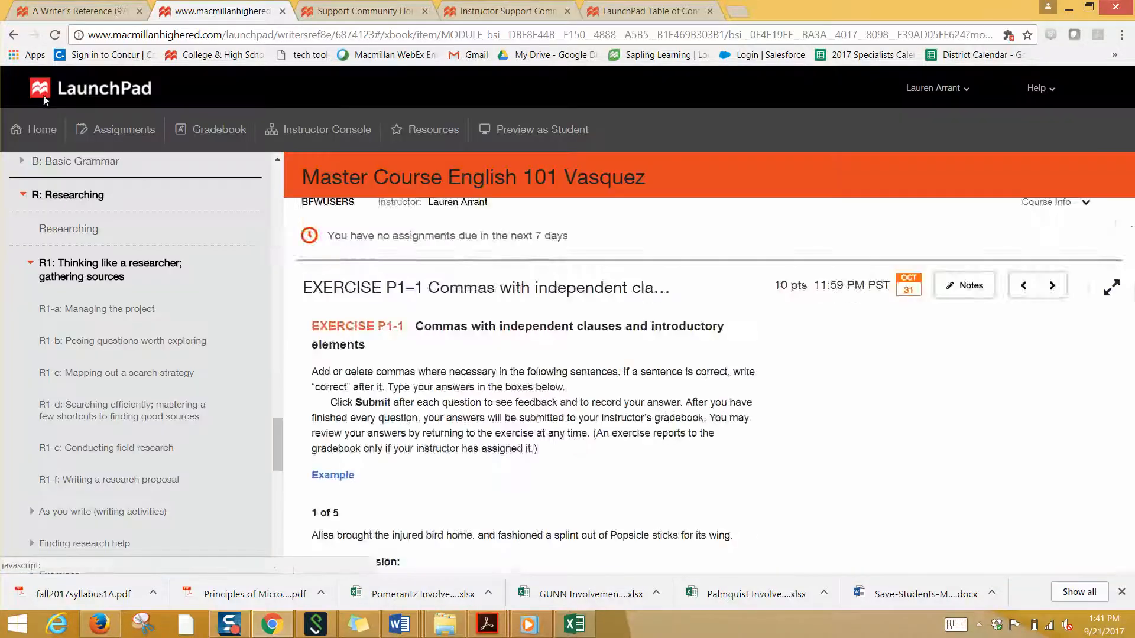
Browse the full list of course resources by content type, close it and go to the course home page.
{"action": "left_click", "coordinate": [426, 140]}
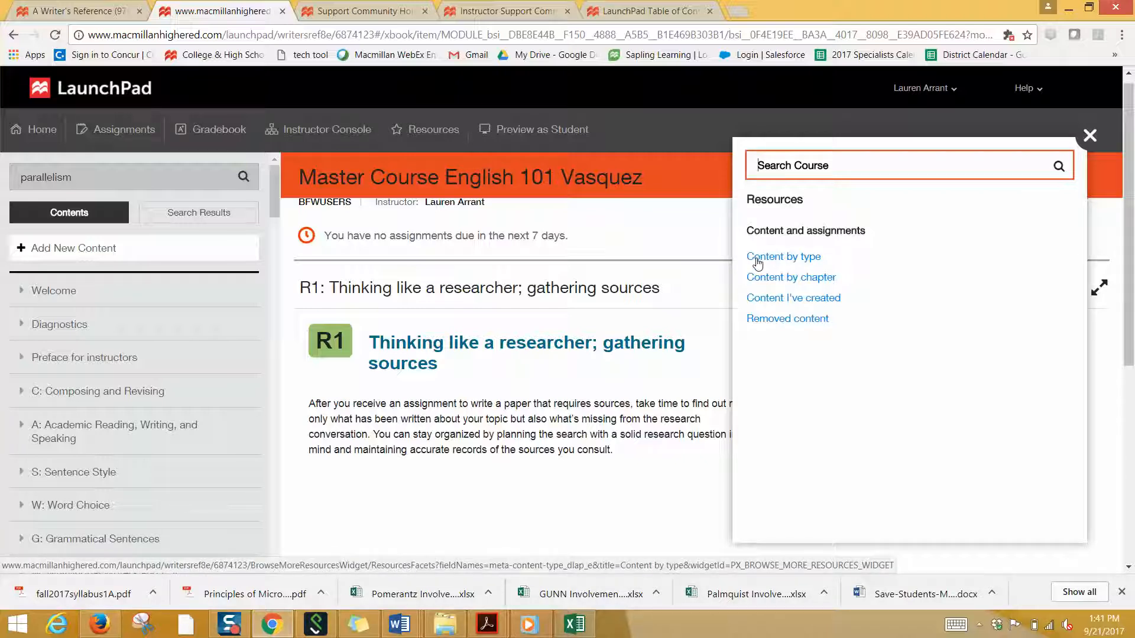
{"action": "left_click", "coordinate": [758, 261]}
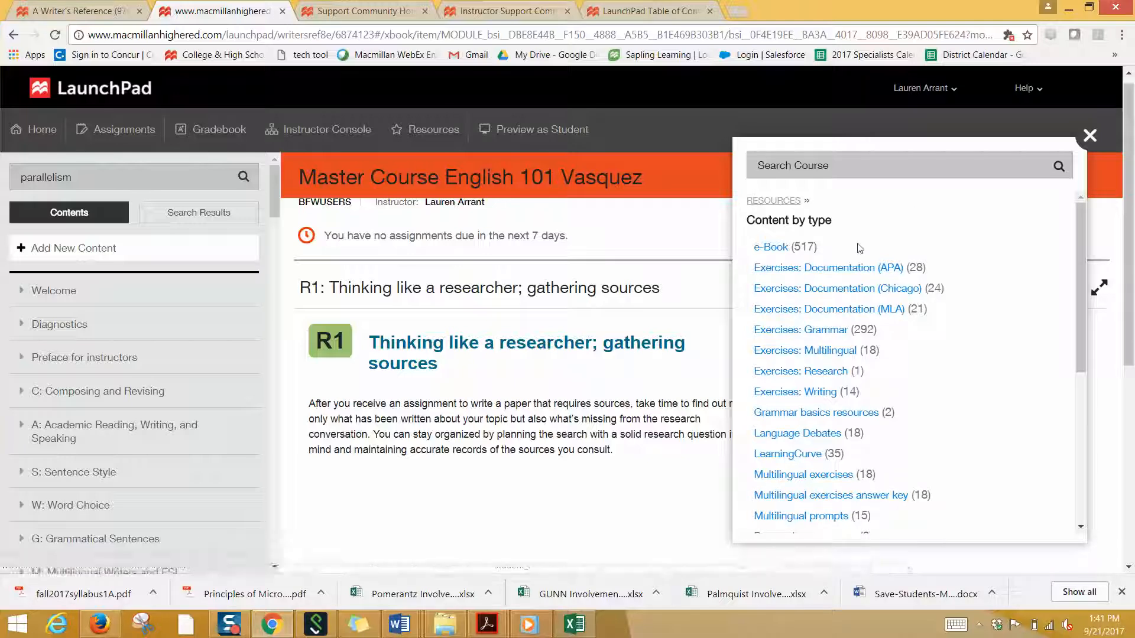
{"action": "scroll", "coordinate": [974, 350], "scroll_direction": "down", "scroll_amount": 1}
{"action": "scroll", "coordinate": [974, 350], "scroll_direction": "down", "scroll_amount": 5}
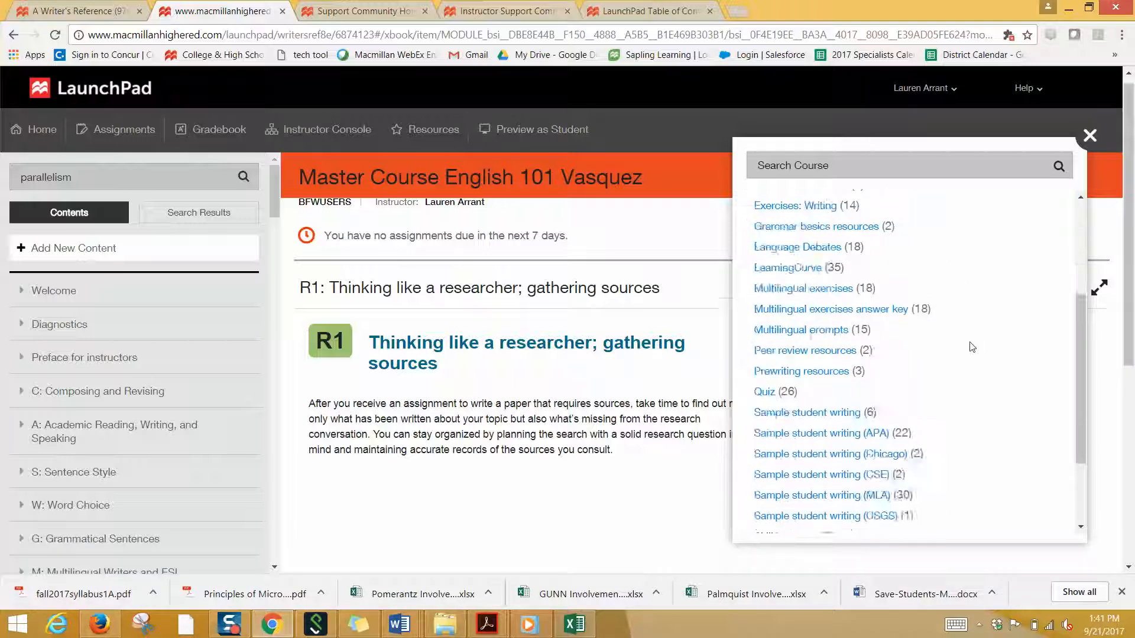
{"action": "scroll", "coordinate": [975, 350], "scroll_direction": "down", "scroll_amount": 1}
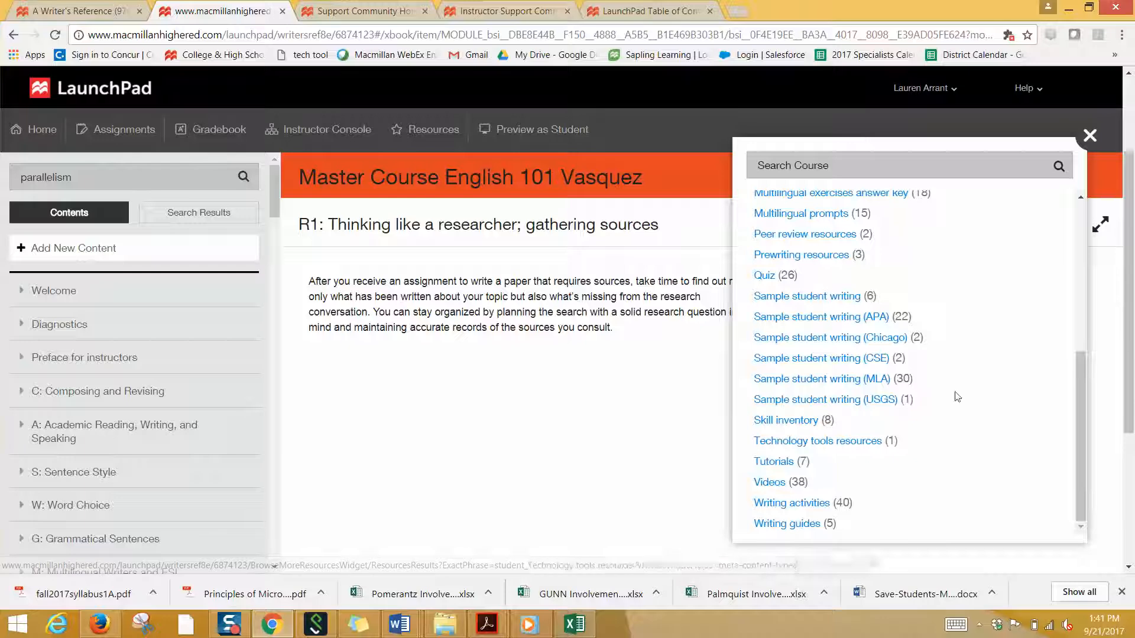
{"action": "scroll", "coordinate": [958, 397], "scroll_direction": "up", "scroll_amount": 2}
{"action": "scroll", "coordinate": [957, 397], "scroll_direction": "up", "scroll_amount": 1}
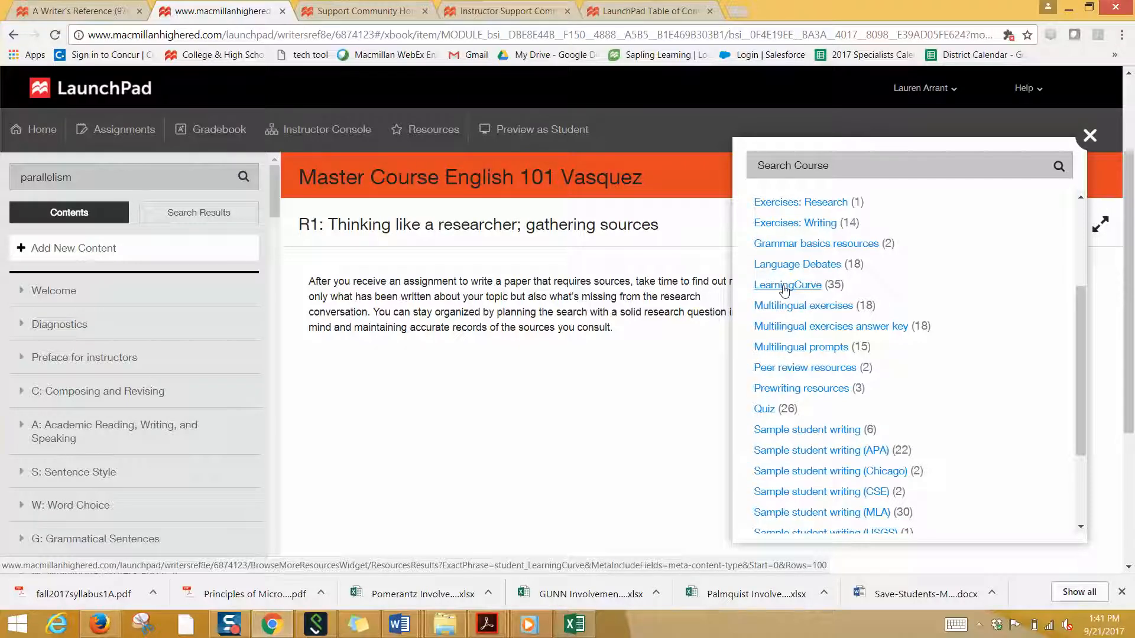
{"action": "scroll", "coordinate": [784, 290], "scroll_direction": "up", "scroll_amount": 3}
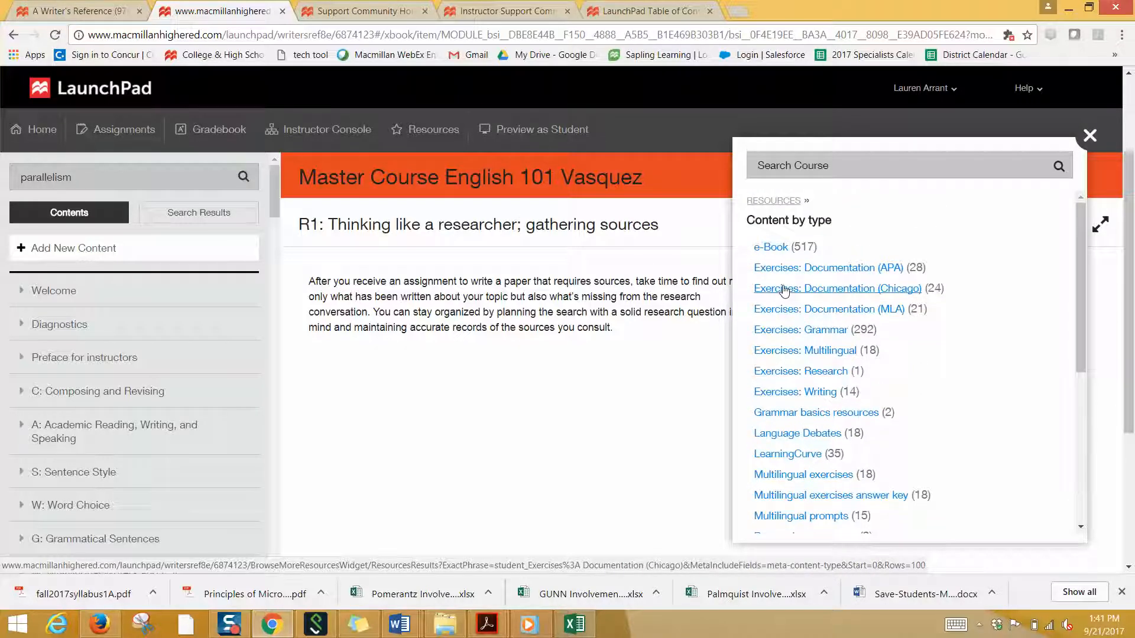
{"action": "left_click", "coordinate": [1091, 136]}
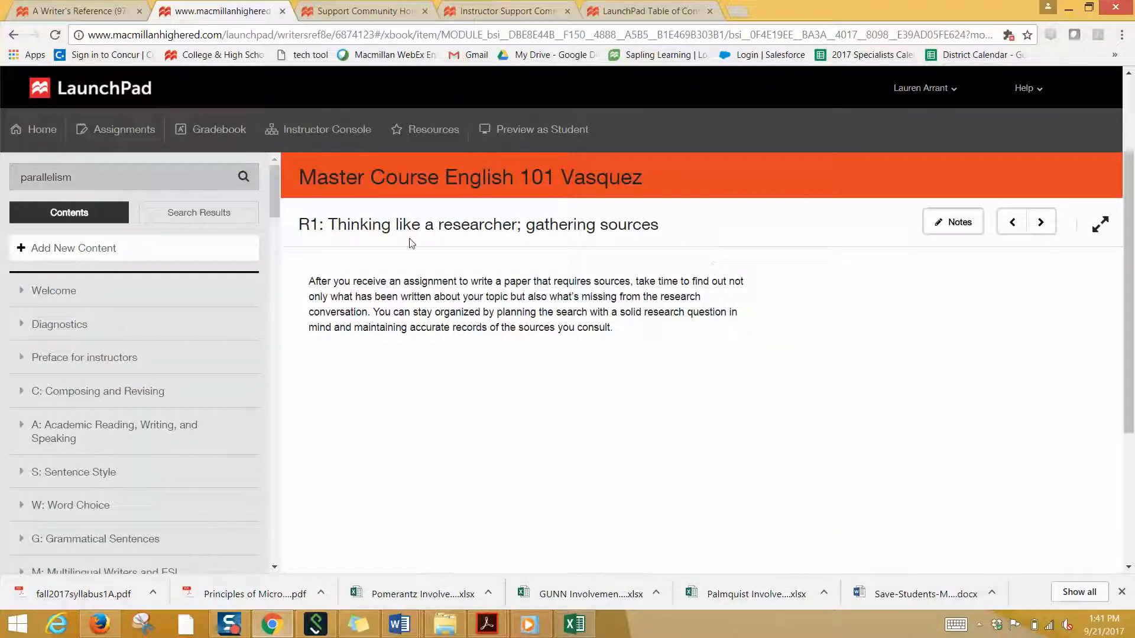
{"action": "left_click", "coordinate": [22, 140]}
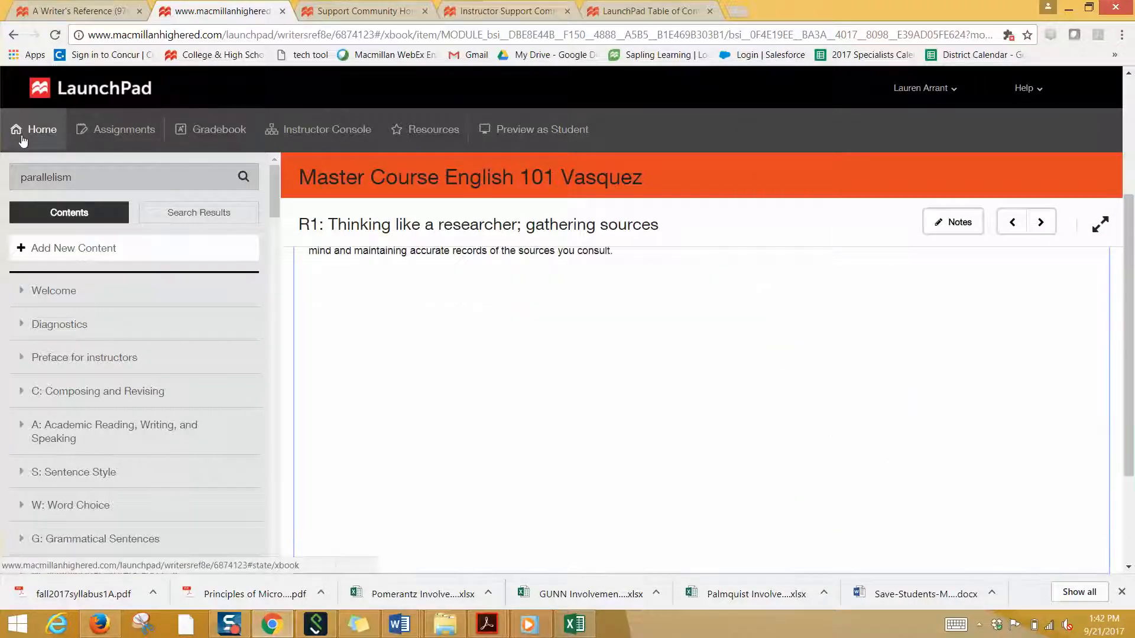